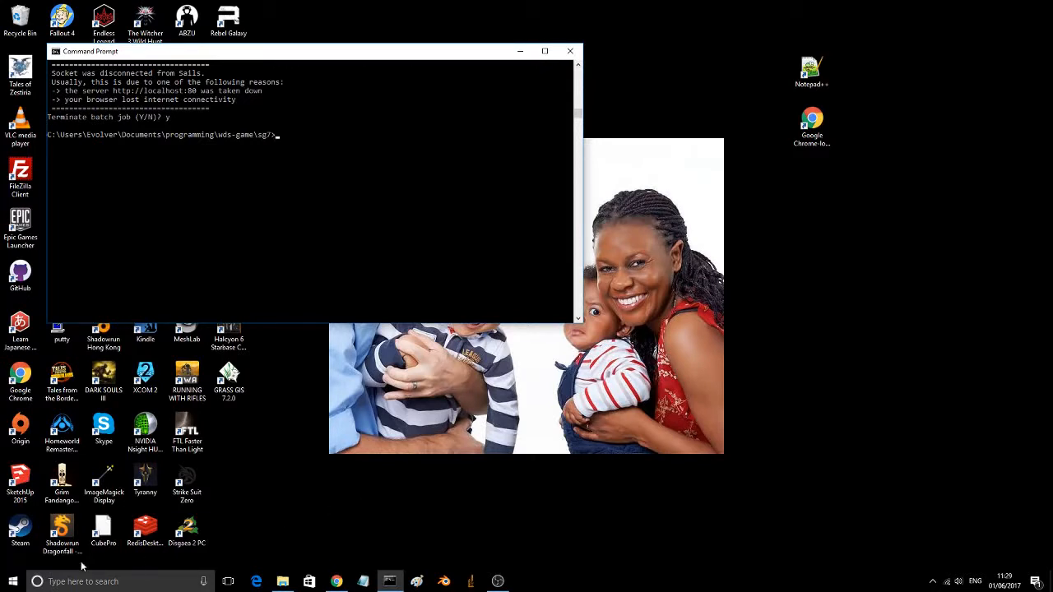
Step: Launch pgAdmin3 LTS by BigSQL from the installed PostgreSQL programs
left_click(13, 582)
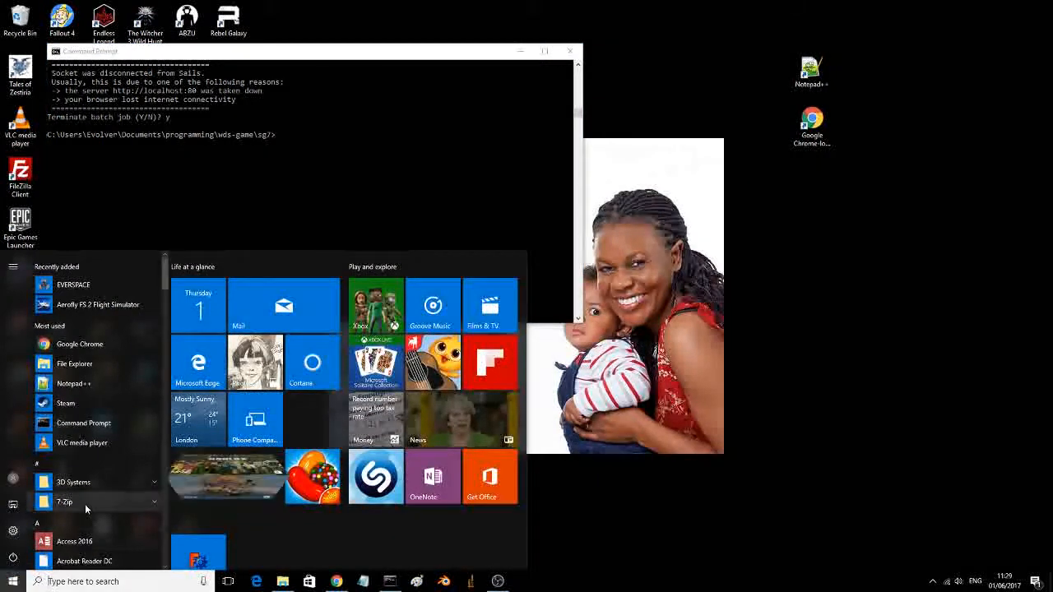
scroll(86, 504, "down", 5)
scroll(85, 503, "down", 15)
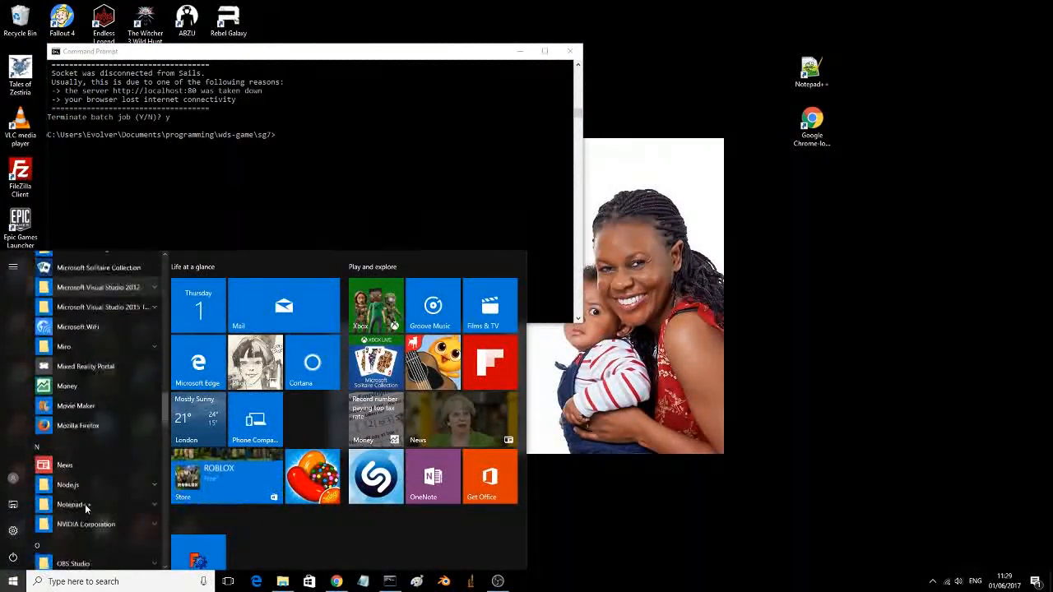
scroll(85, 503, "down", 12)
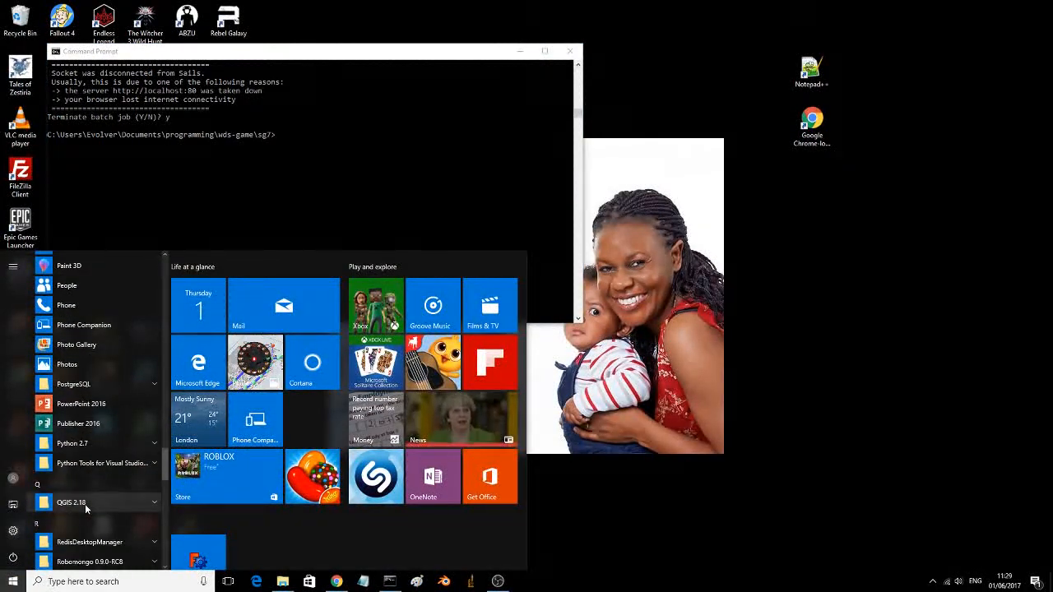
scroll(86, 508, "down", 8)
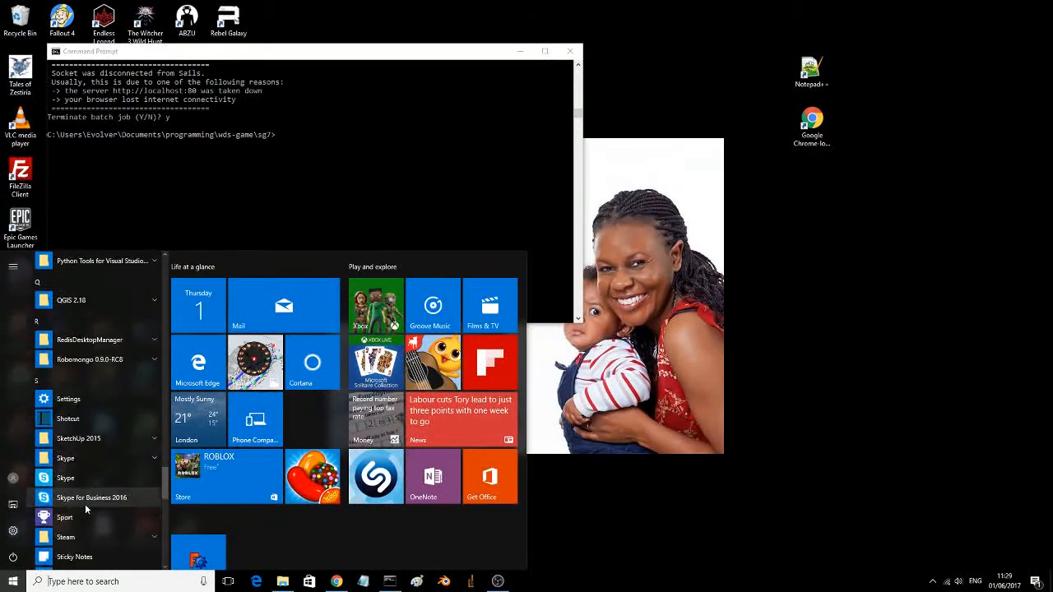
scroll(85, 510, "down", 7)
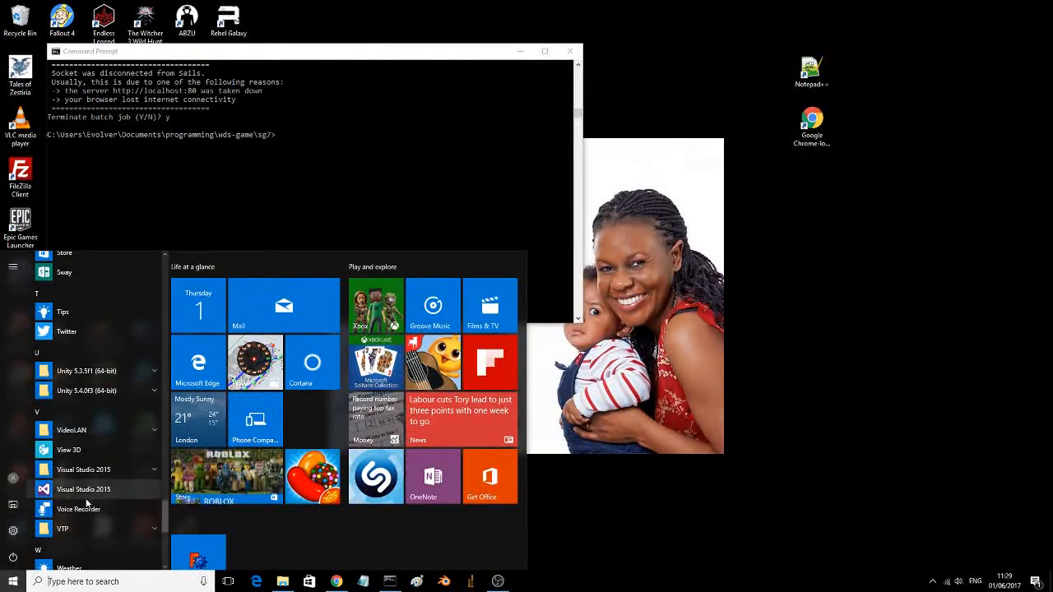
scroll(87, 503, "up", 8)
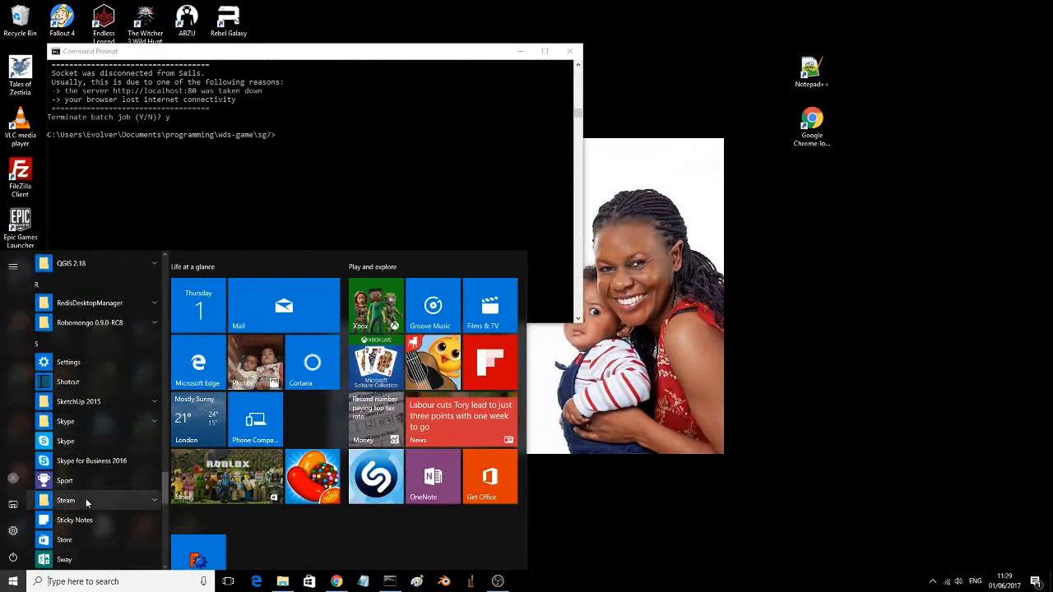
scroll(85, 497, "up", 5)
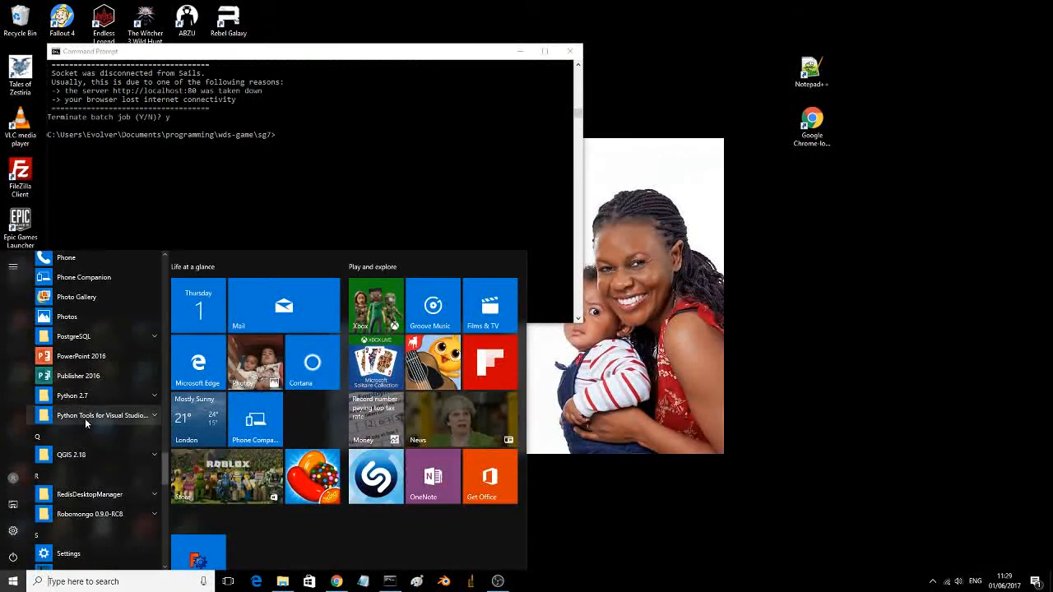
left_click(66, 337)
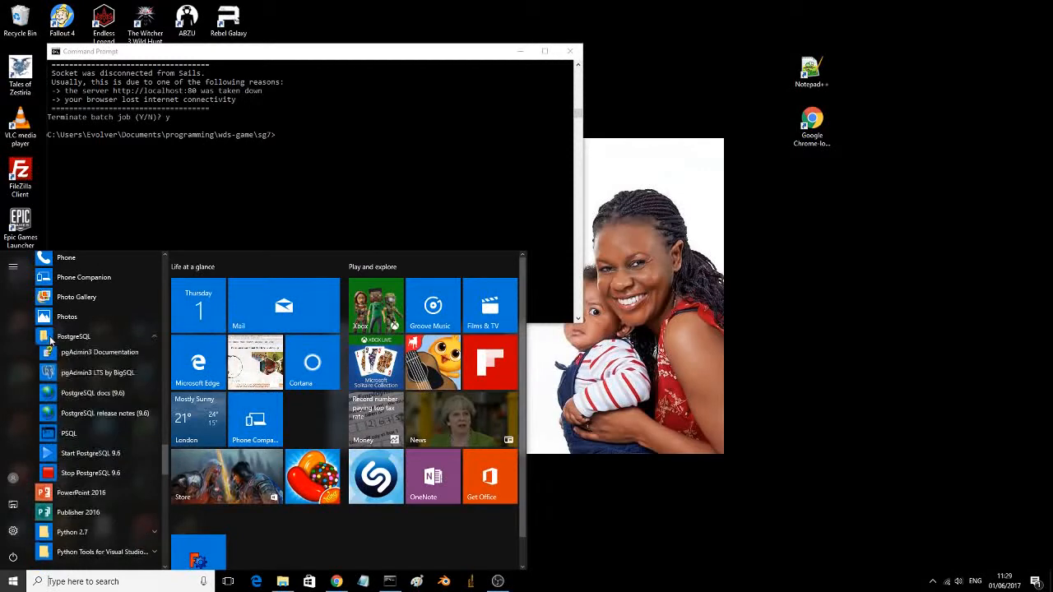
left_click(99, 377)
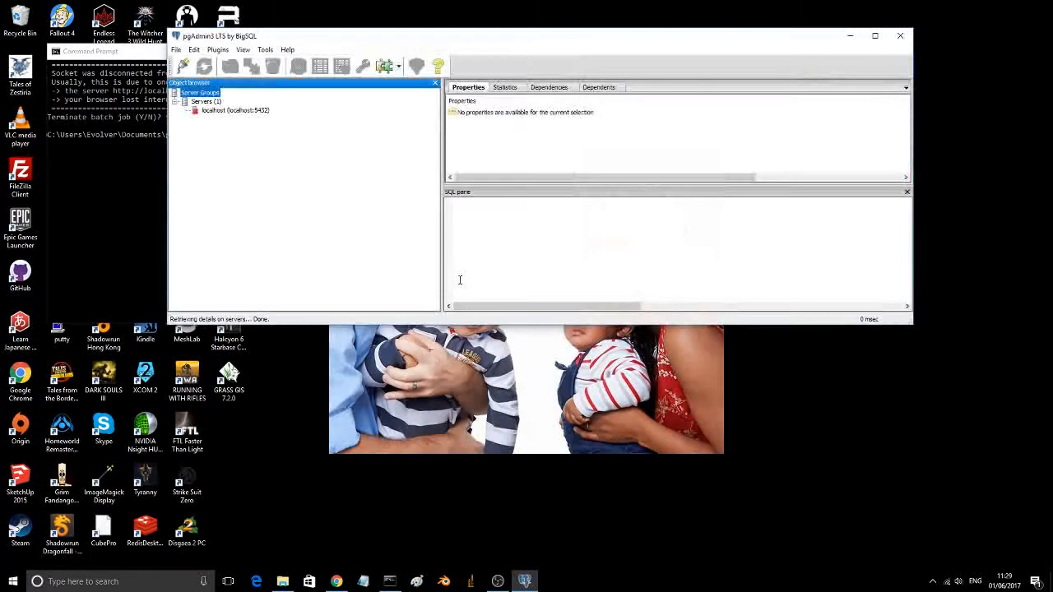
Step: Connect to the localhost database server on port 5432
left_click(235, 110)
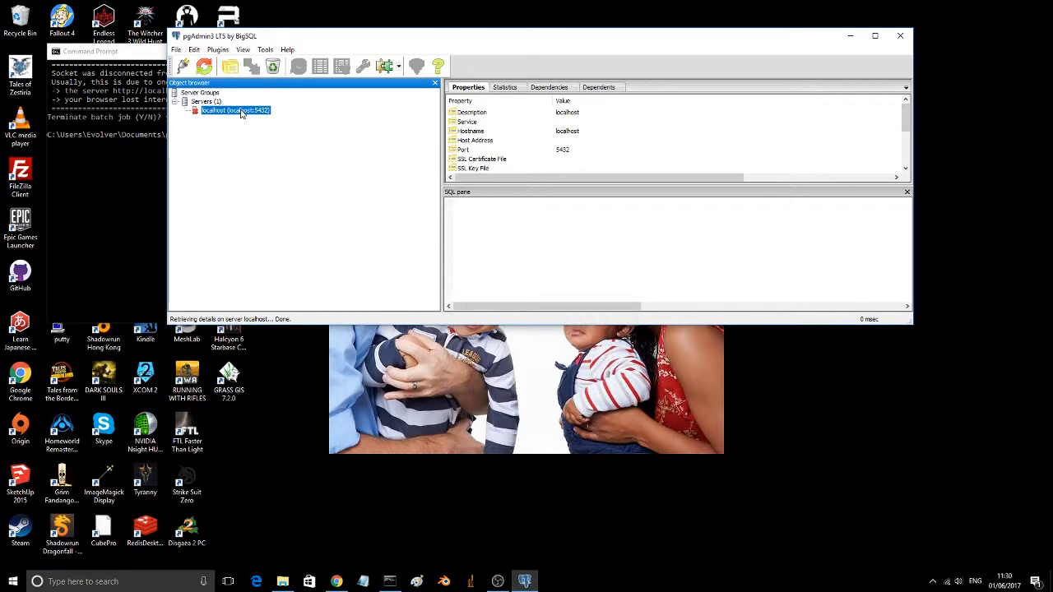
right_click(241, 114)
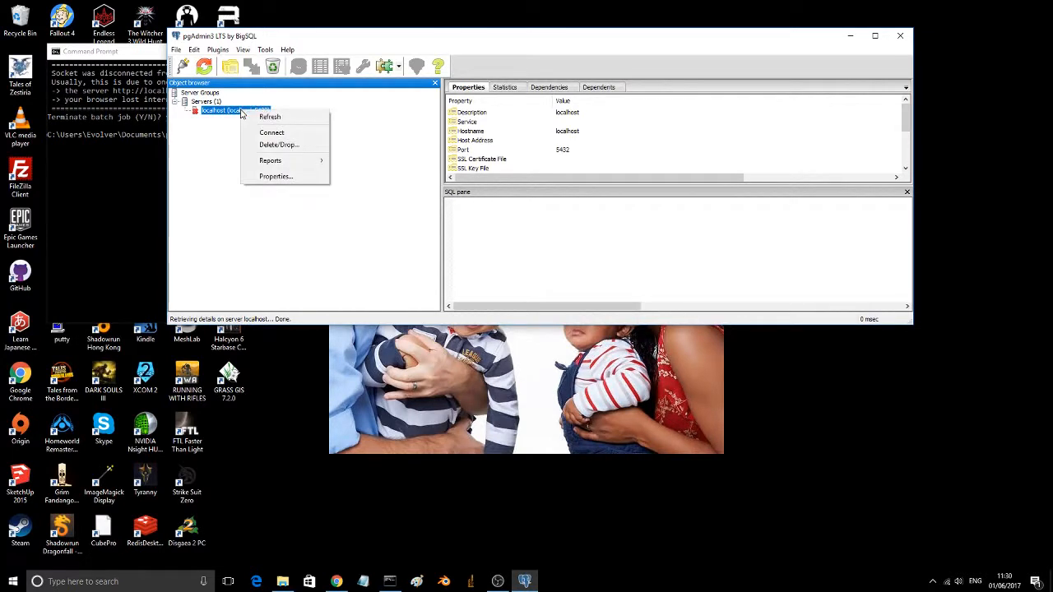
left_click(278, 134)
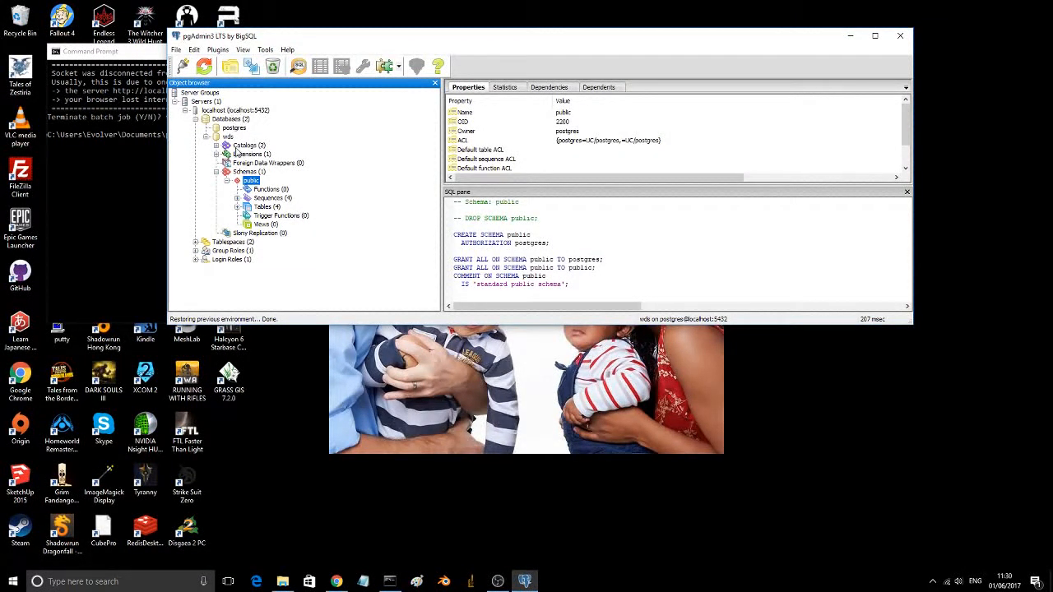
Step: List the tables in the public schema of the wds database and view the top 100 rows of the game table
left_click(263, 207)
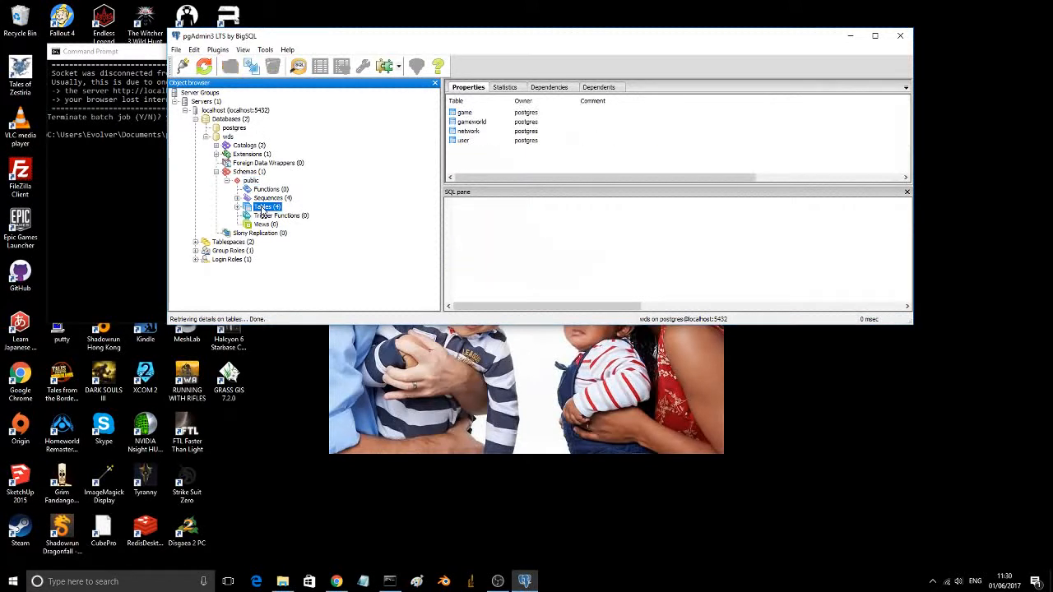
left_click(466, 116)
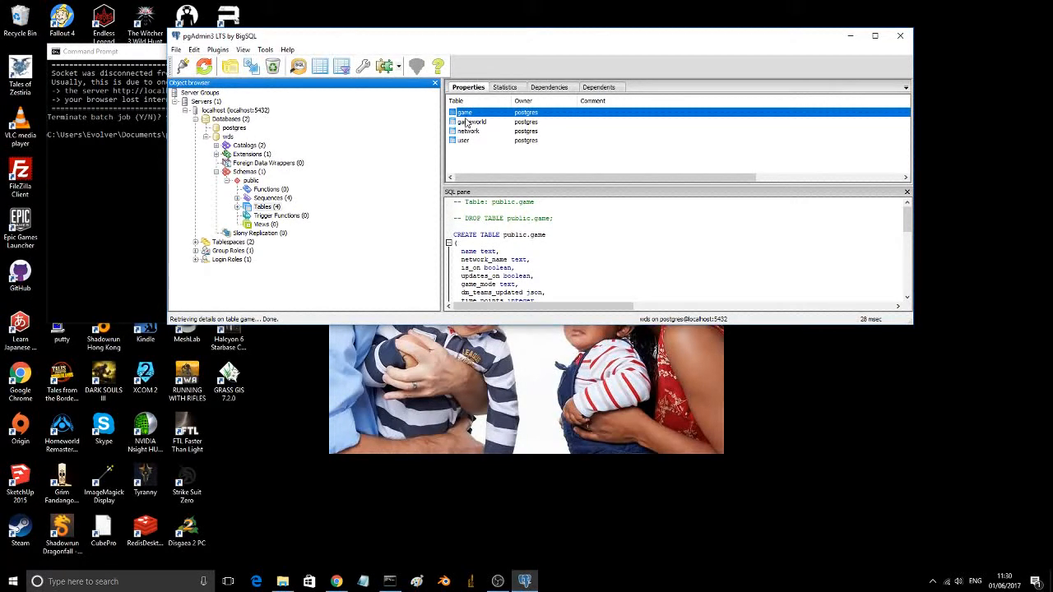
right_click(467, 116)
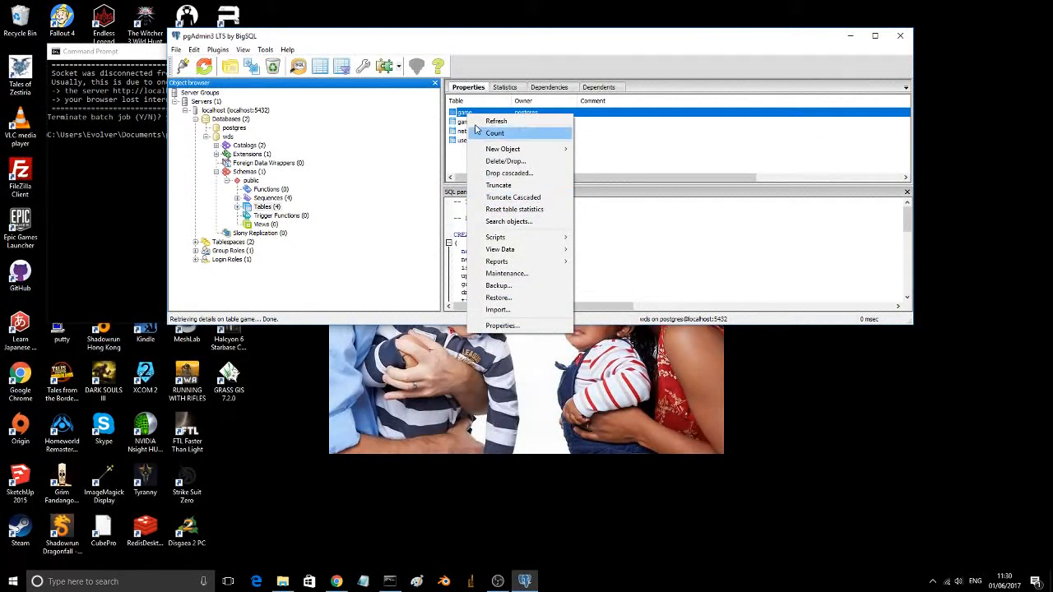
mouse_move(514, 250)
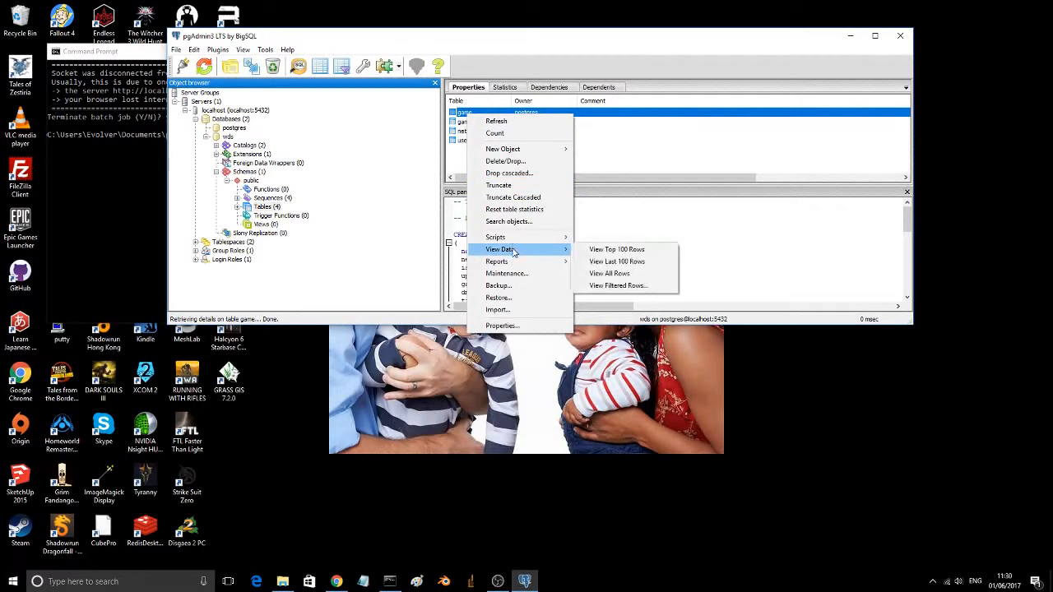
left_click(600, 251)
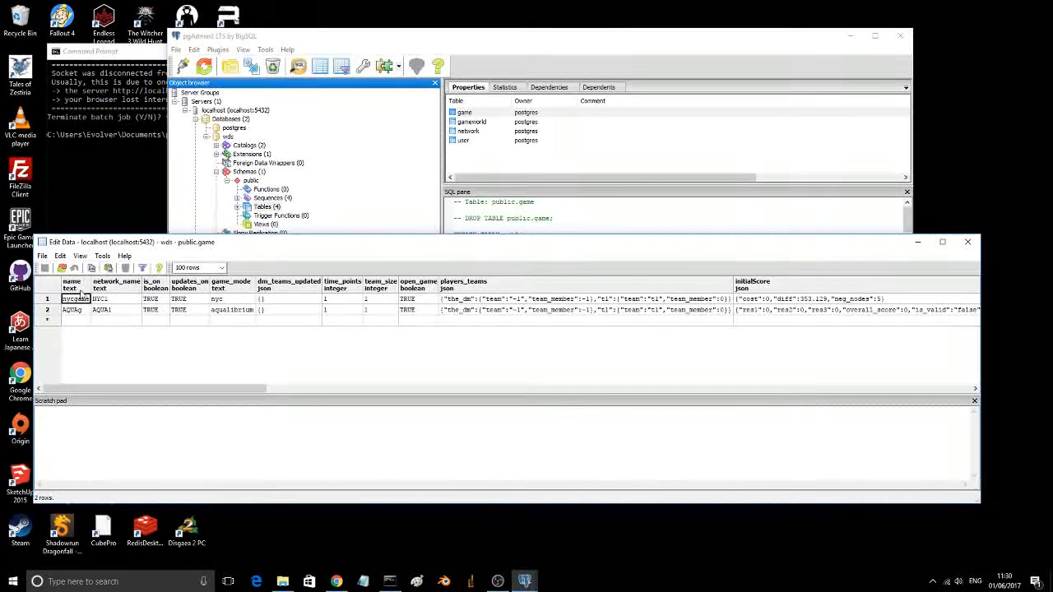
Step: Delete both rows, nycgame and AQUAg, from the game table and close its data window
left_click(46, 299)
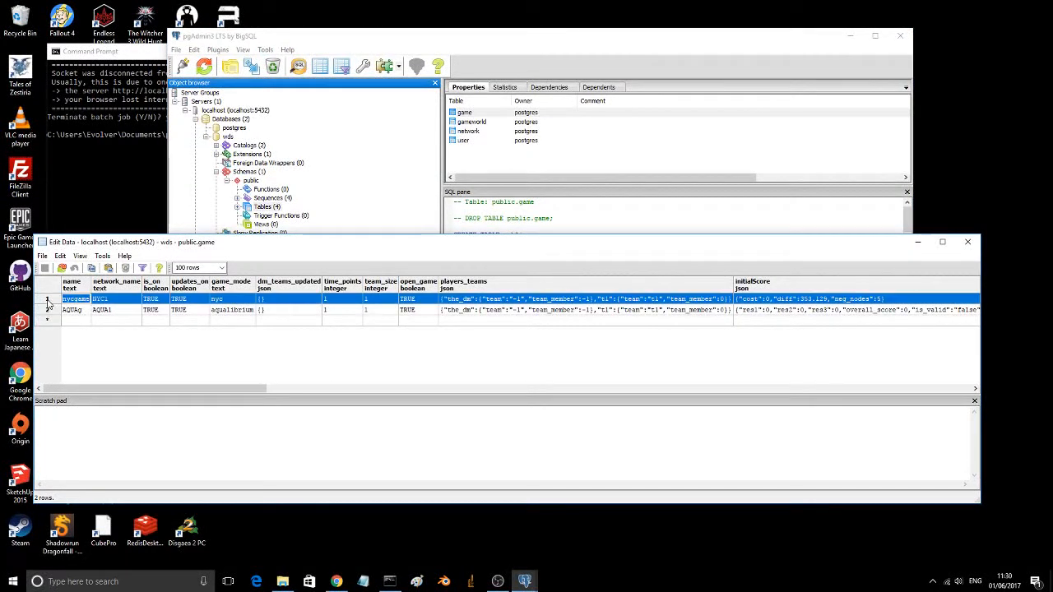
left_click(47, 311, "shift")
right_click(48, 311)
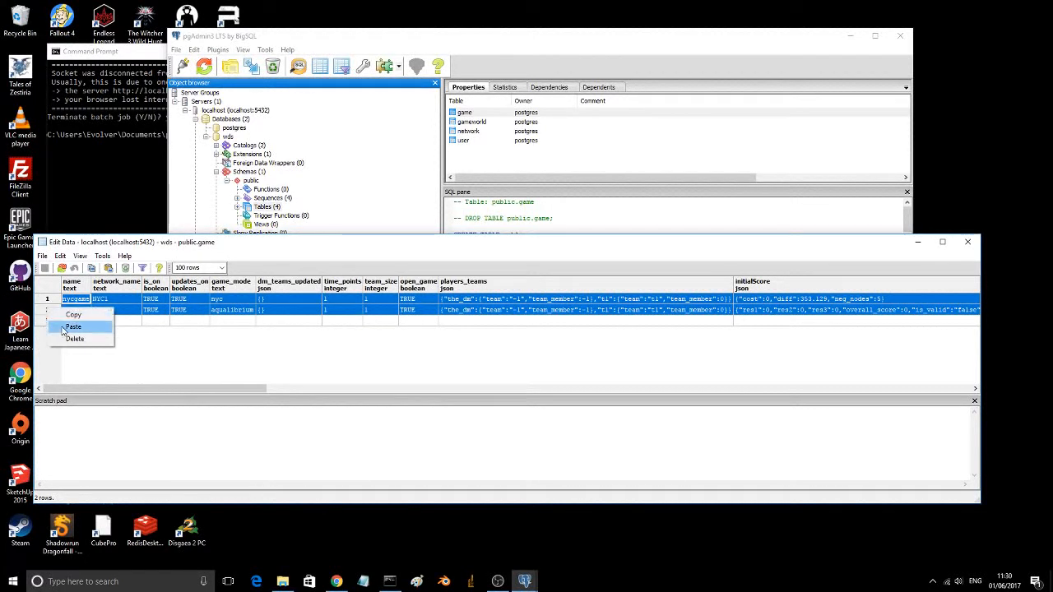
left_click(71, 340)
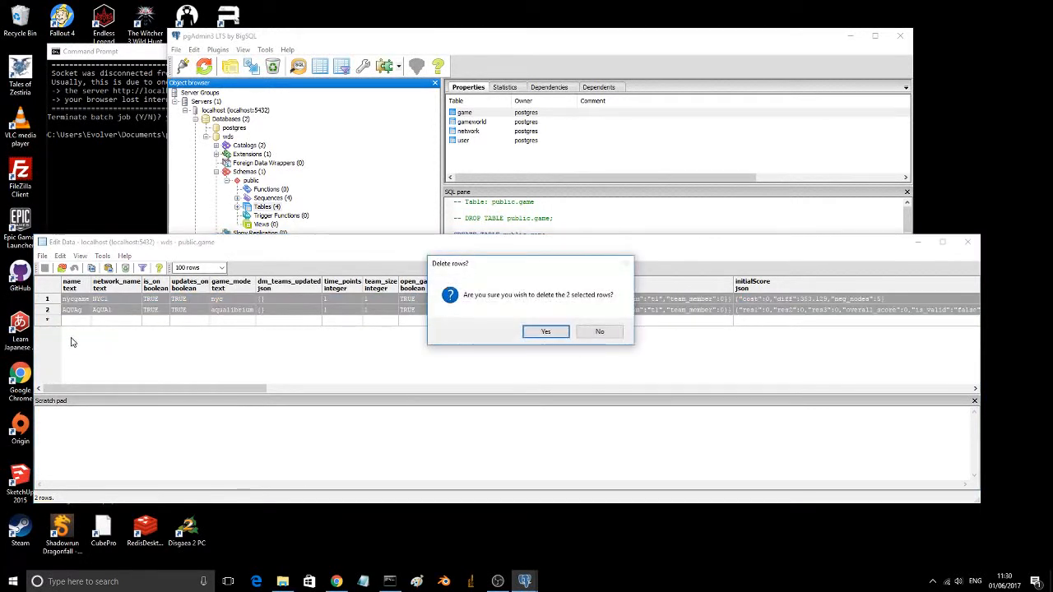
left_click(538, 332)
left_click(967, 241)
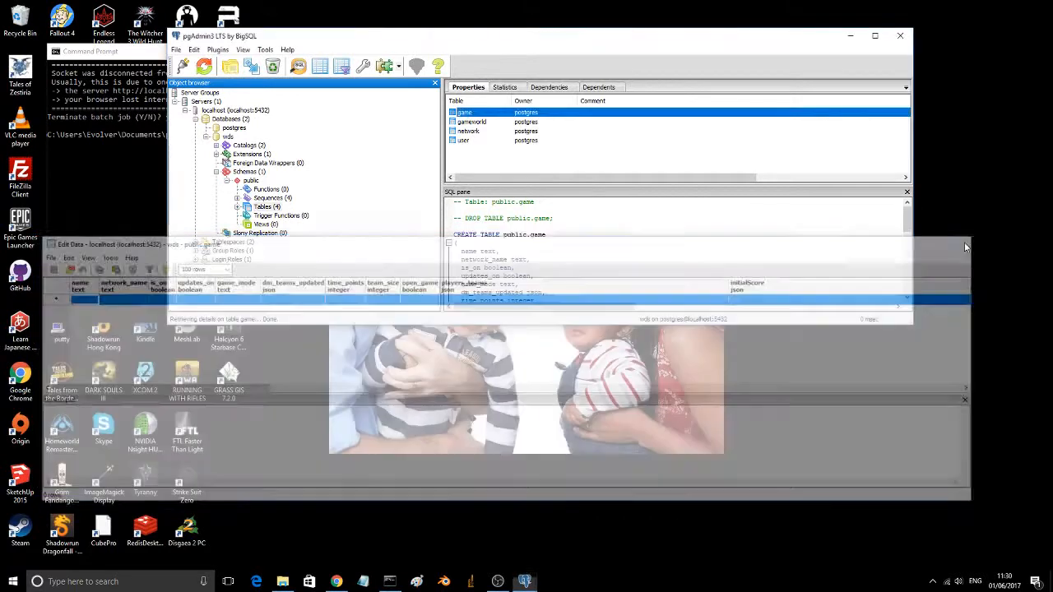
Step: View the top 100 rows of the network table, delete the NYC1 and AQUA1 rows, and close its data window
right_click(453, 131)
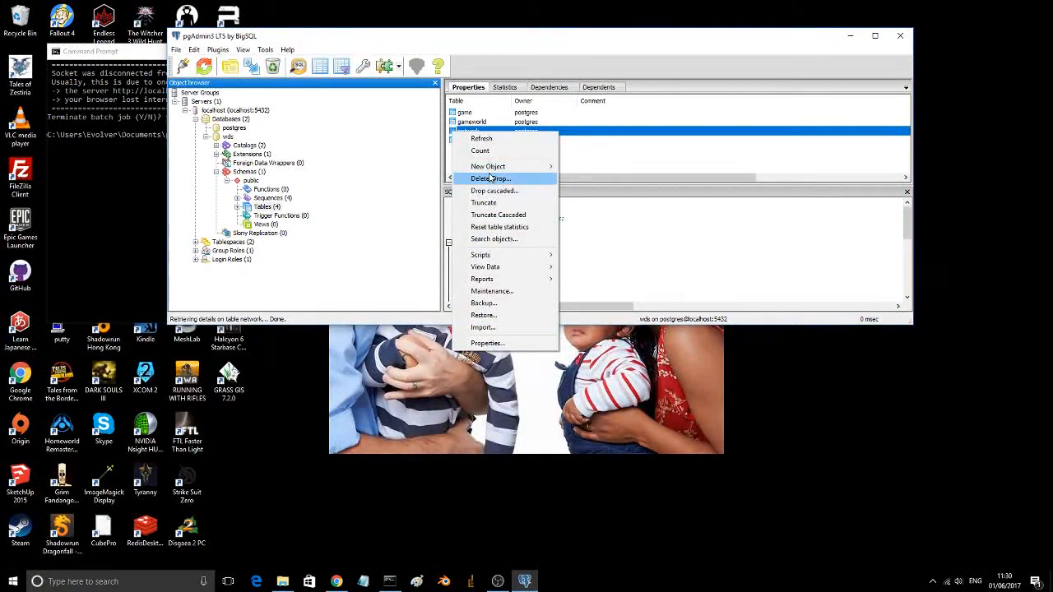
mouse_move(515, 266)
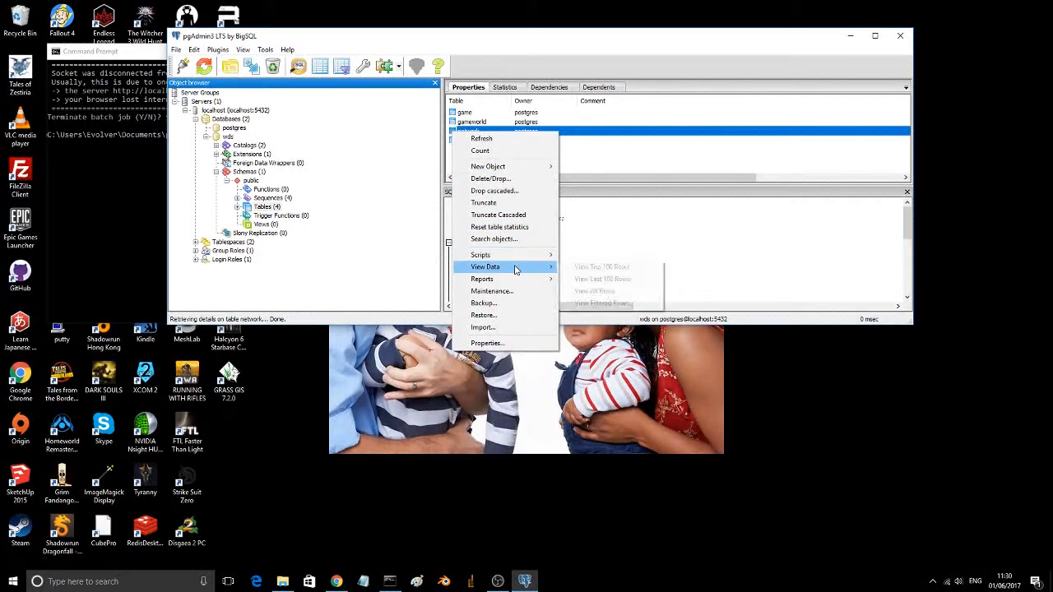
left_click(594, 266)
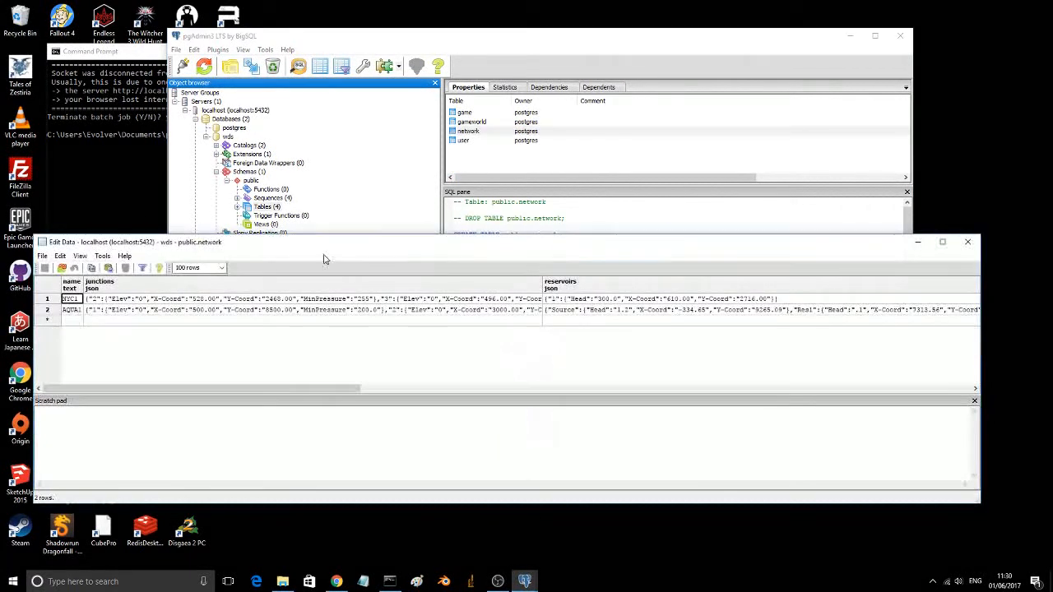
left_click(47, 299)
left_click(47, 310, "shift")
right_click(47, 302)
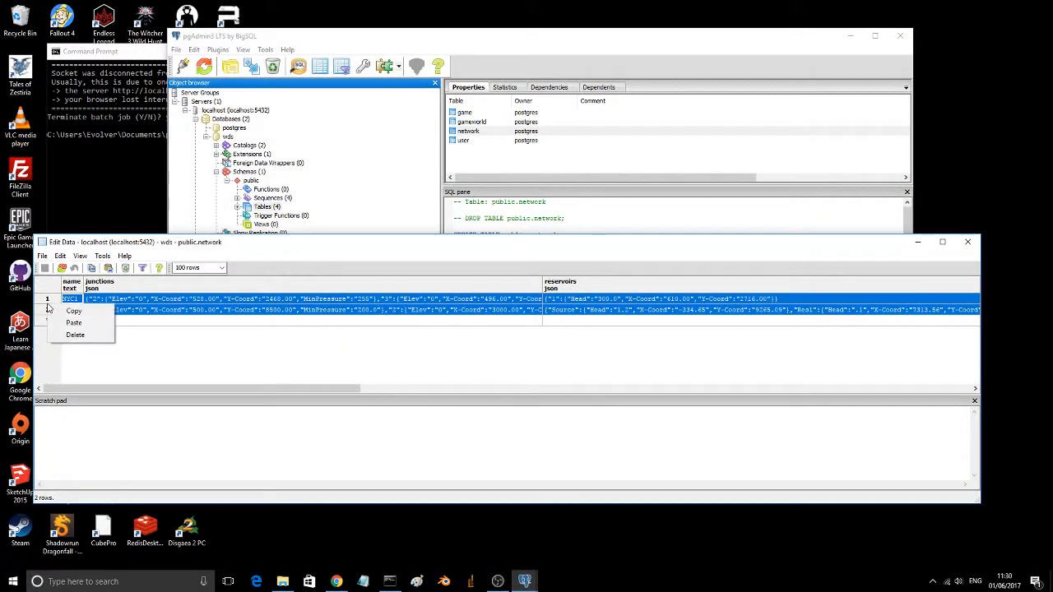
left_click(74, 335)
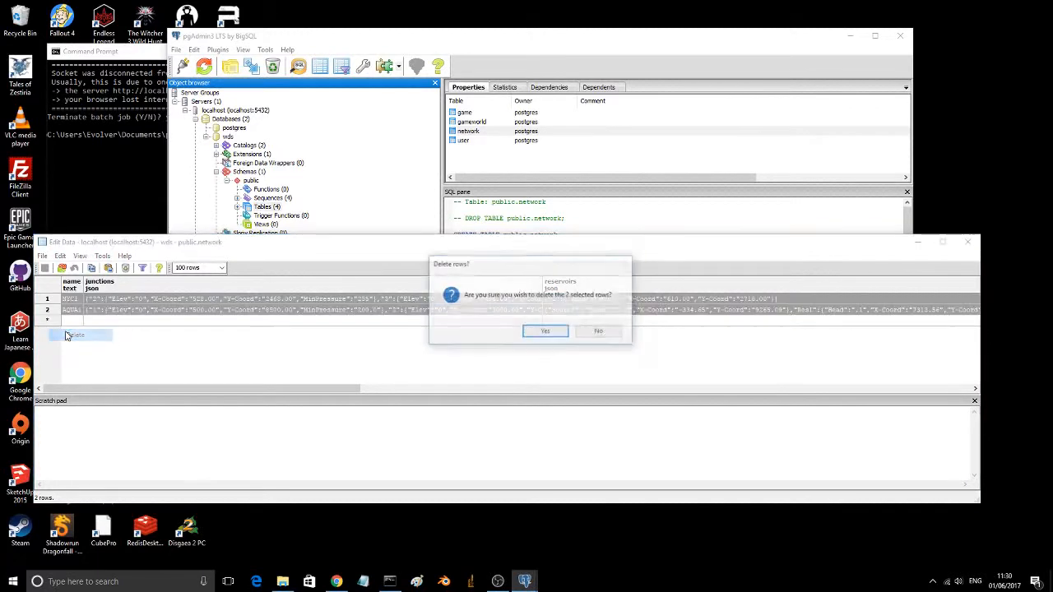
left_click(545, 330)
left_click(968, 241)
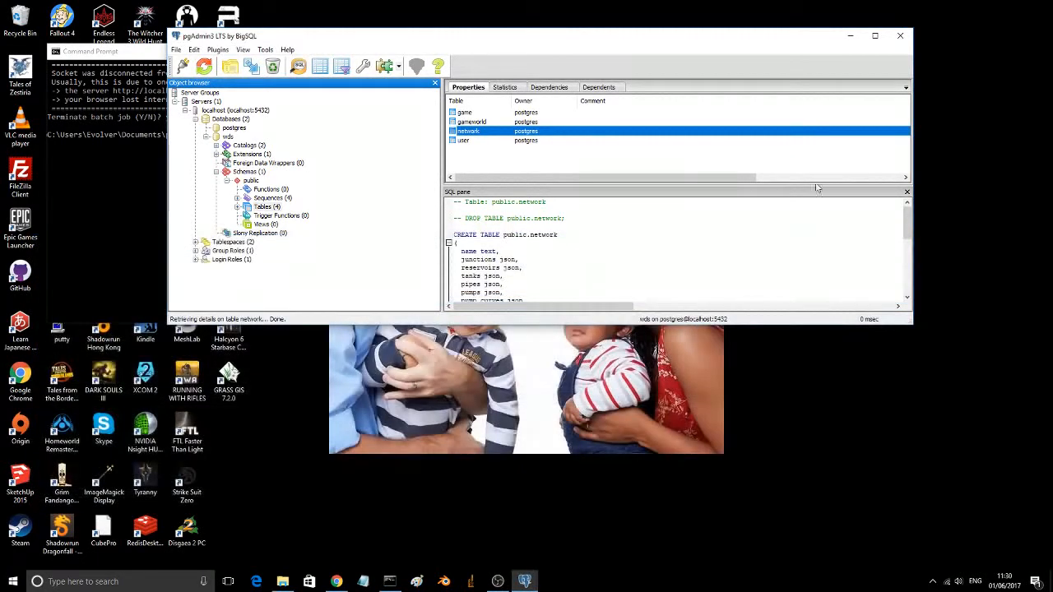
Step: View the top 100 rows of the user table, delete both user rows, and close the data window and pgAdmin
left_click(452, 142)
right_click(450, 143)
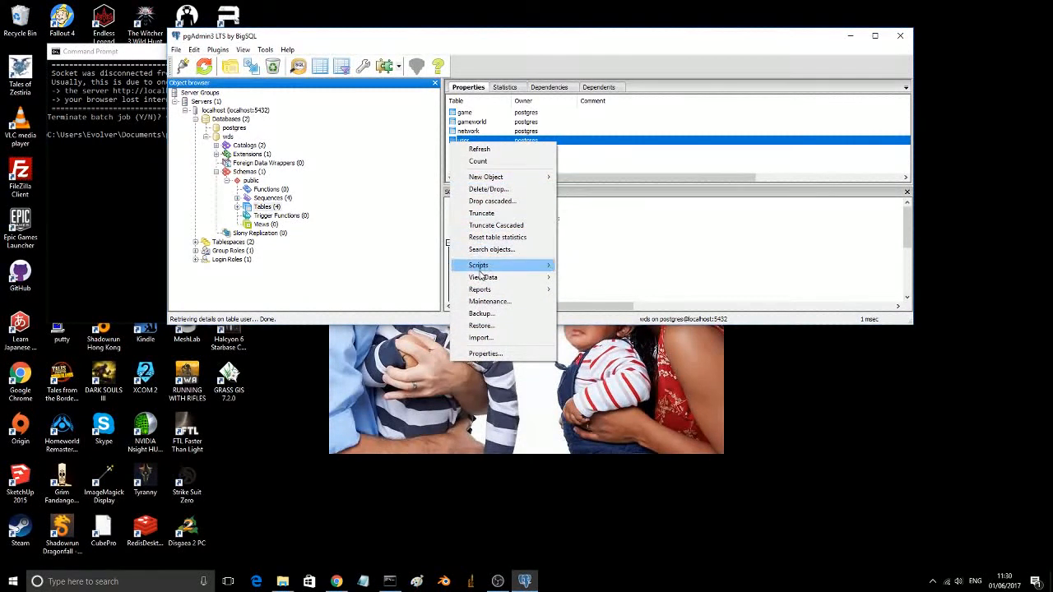
mouse_move(483, 280)
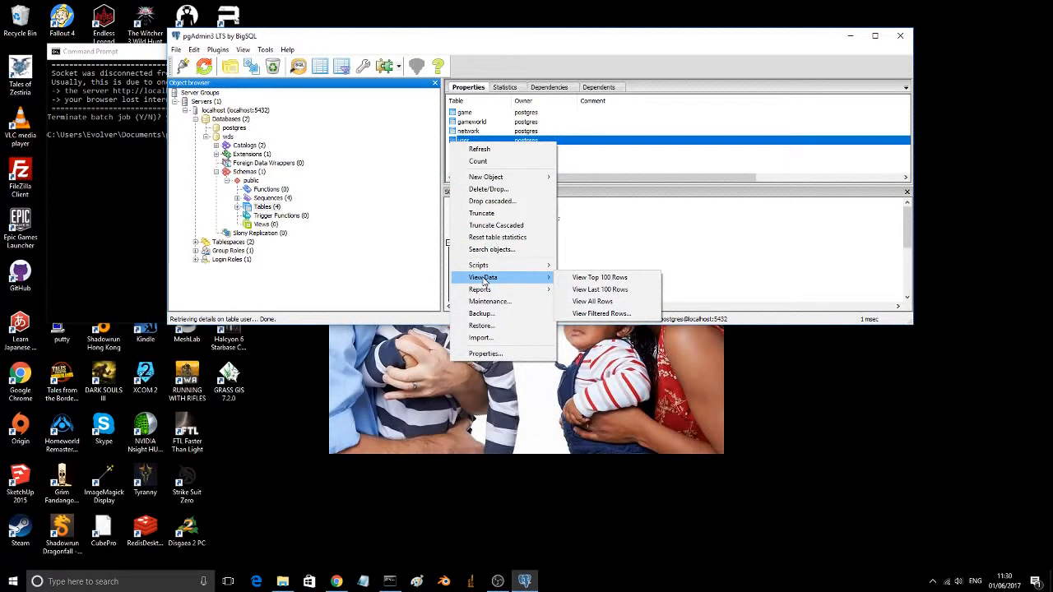
left_click(580, 278)
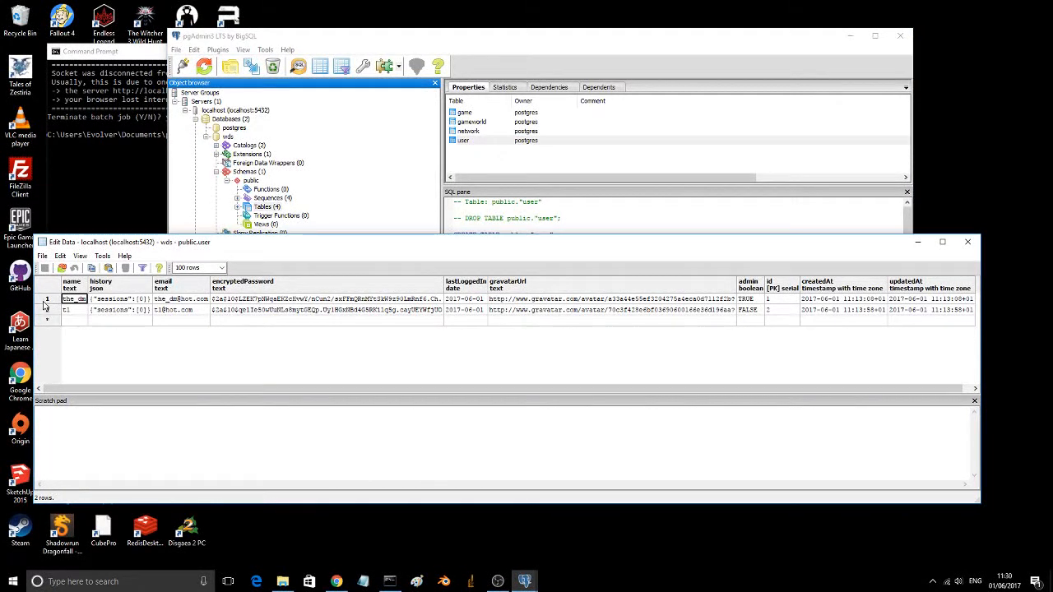
left_click_drag(45, 301, 47, 309)
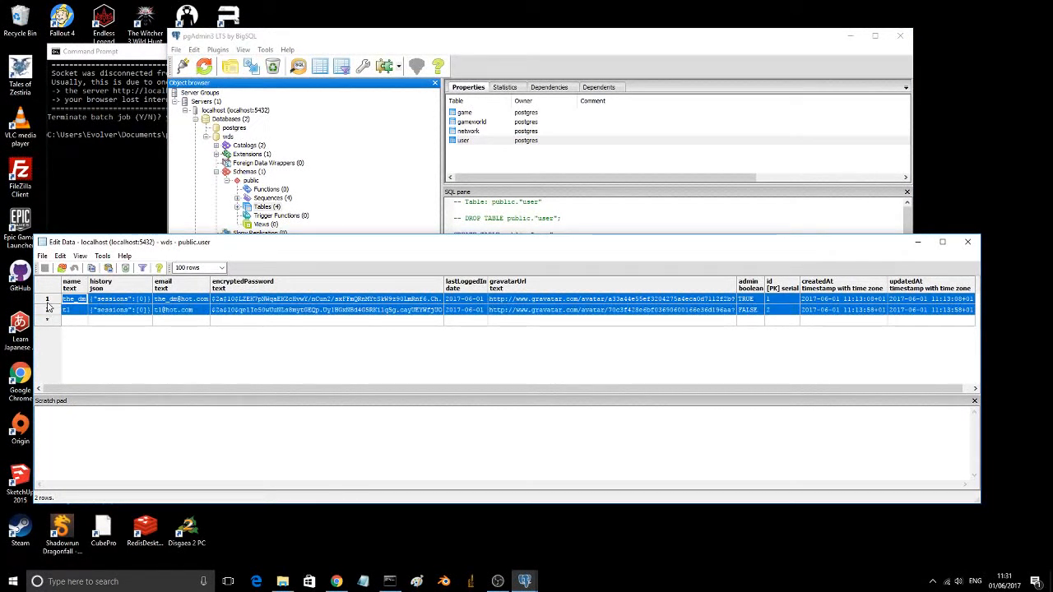
right_click(50, 302)
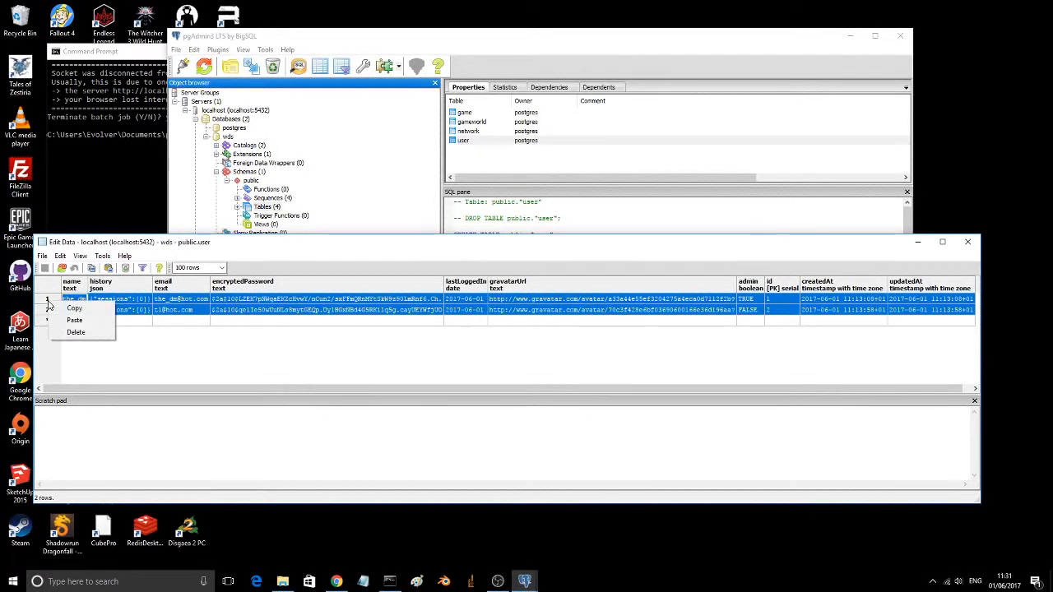
left_click(76, 332)
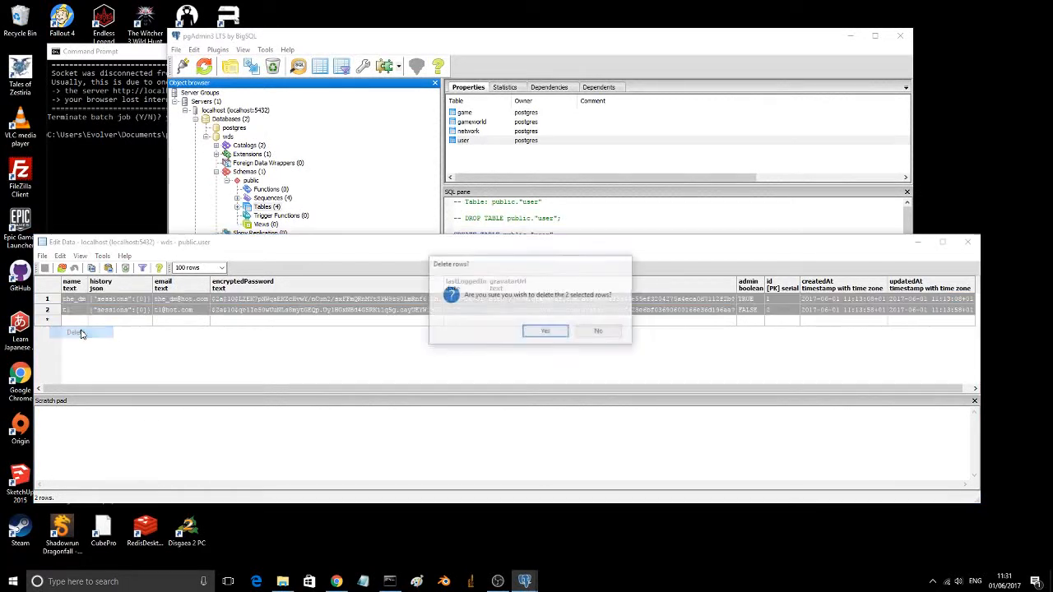
left_click(545, 333)
key("alt+F4")
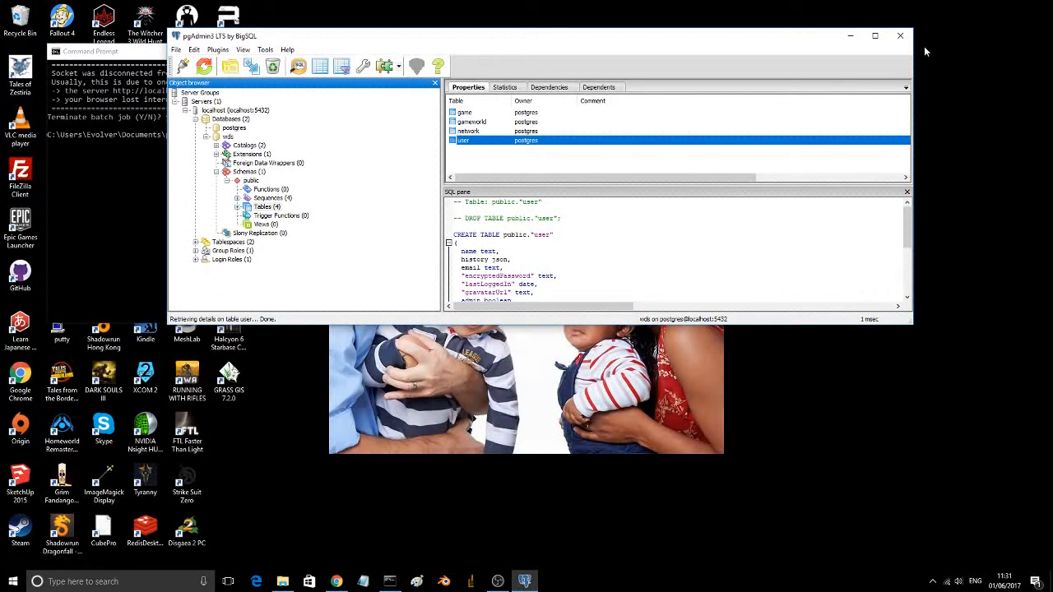
left_click(900, 35)
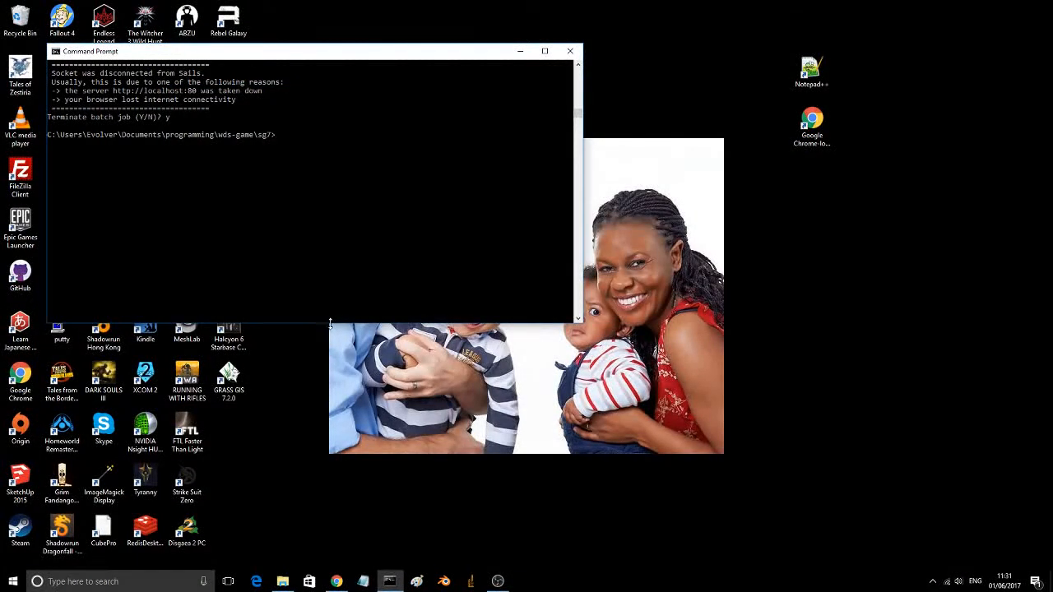
Step: Switch to File Explorer, browse to Documents\programming\wds-game\sg7, check the contents of its output folder, and return to sg7
left_click(282, 582)
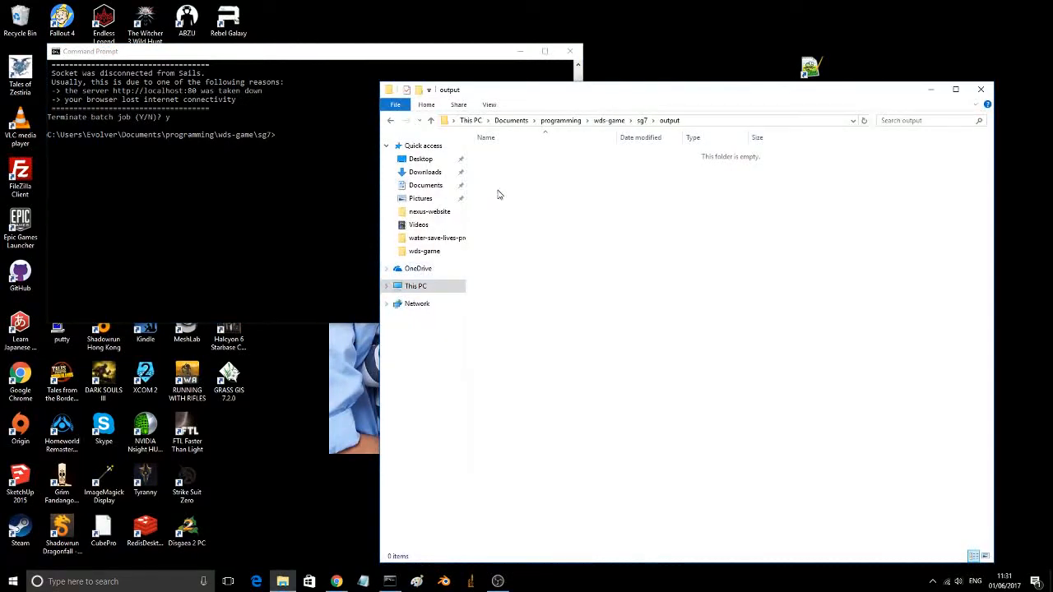
left_click(427, 189)
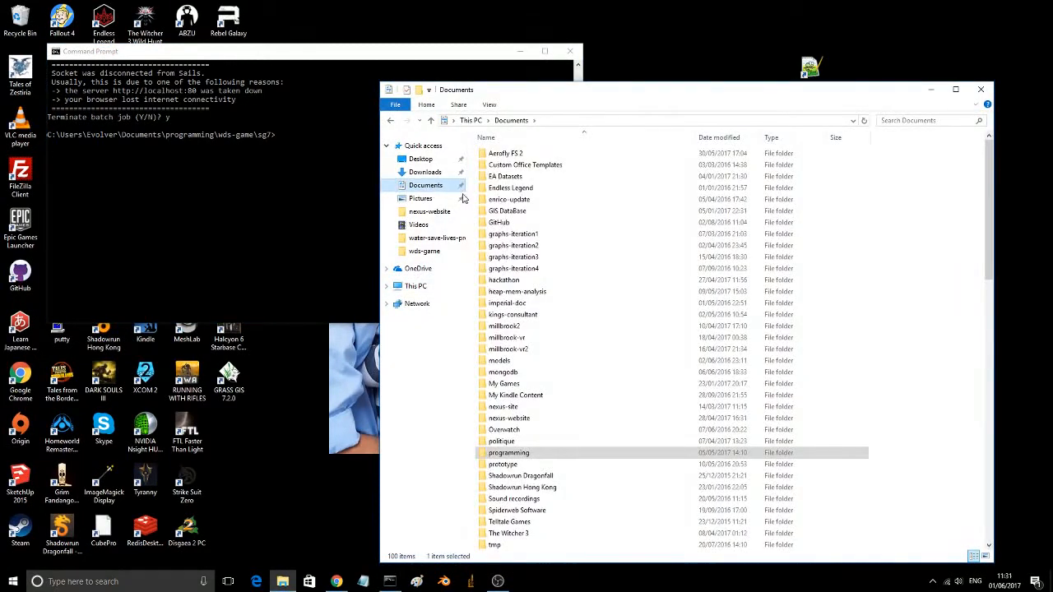
left_click(546, 453)
double_click(491, 454)
scroll(514, 366, "down", 10)
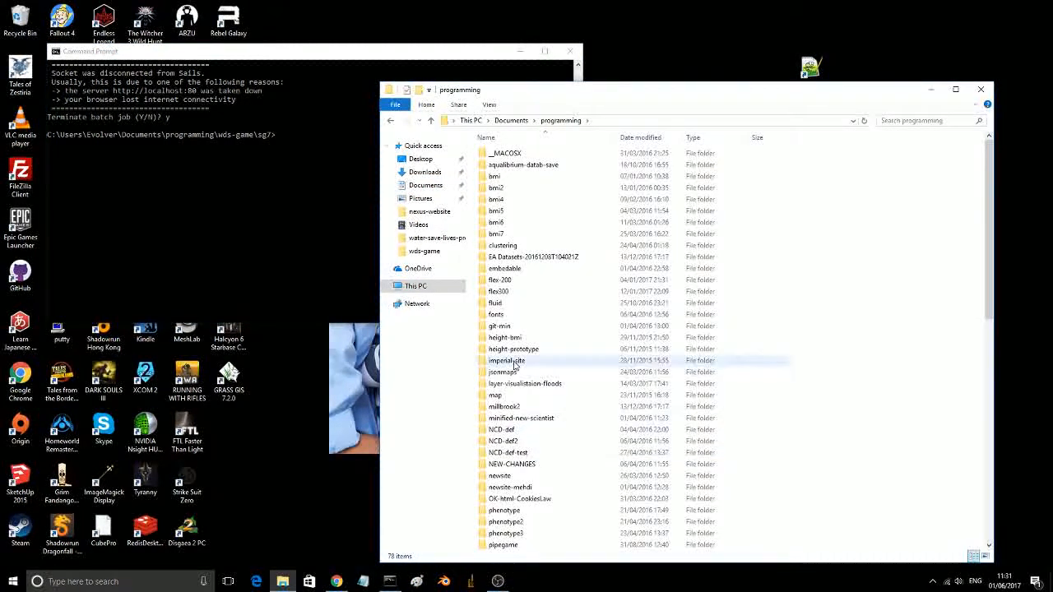
scroll(514, 366, "up", 1)
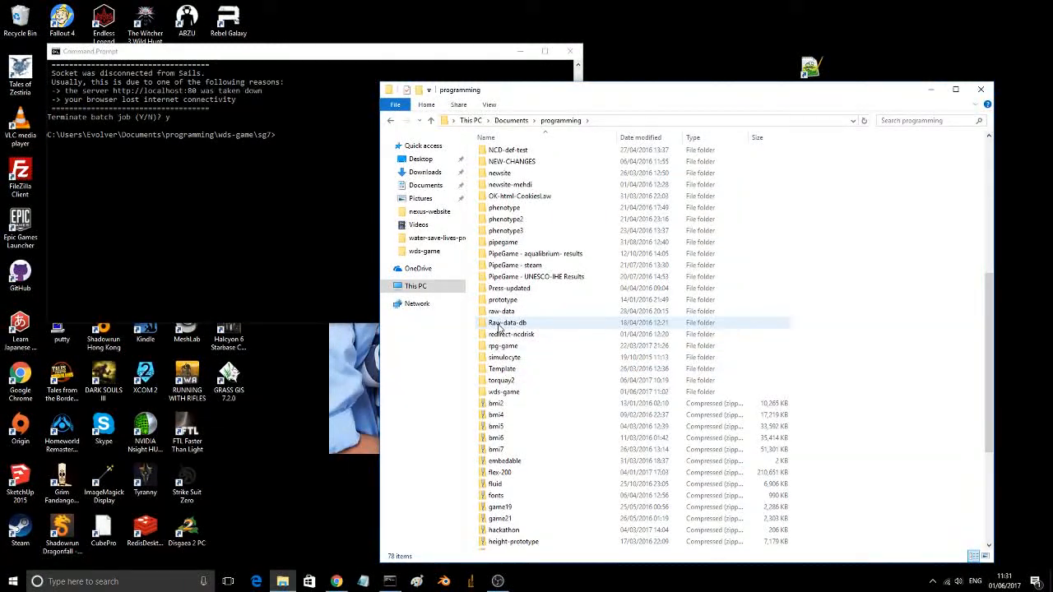
double_click(498, 392)
double_click(491, 212)
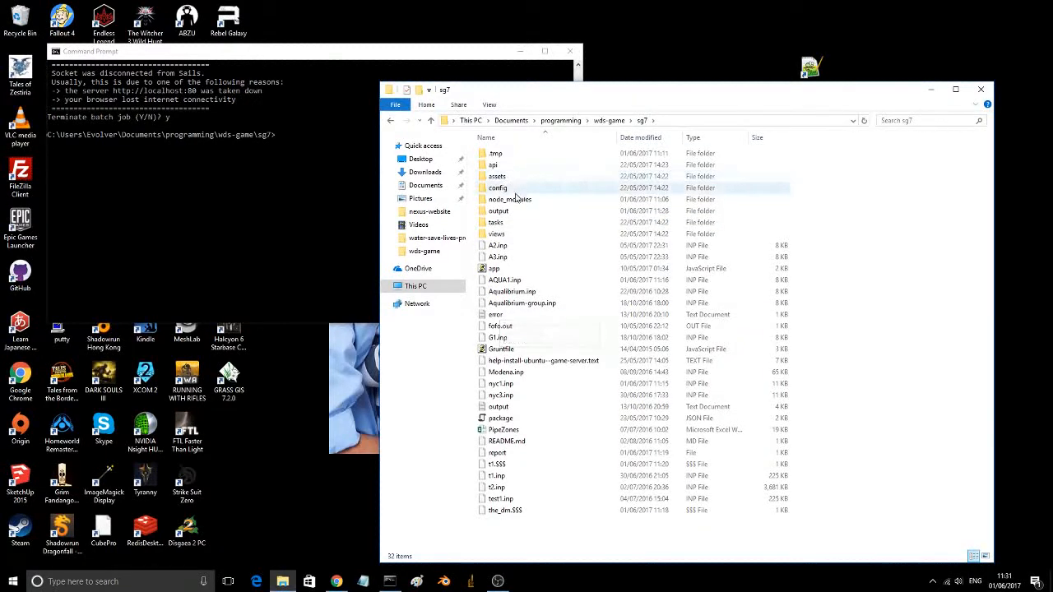
double_click(487, 213)
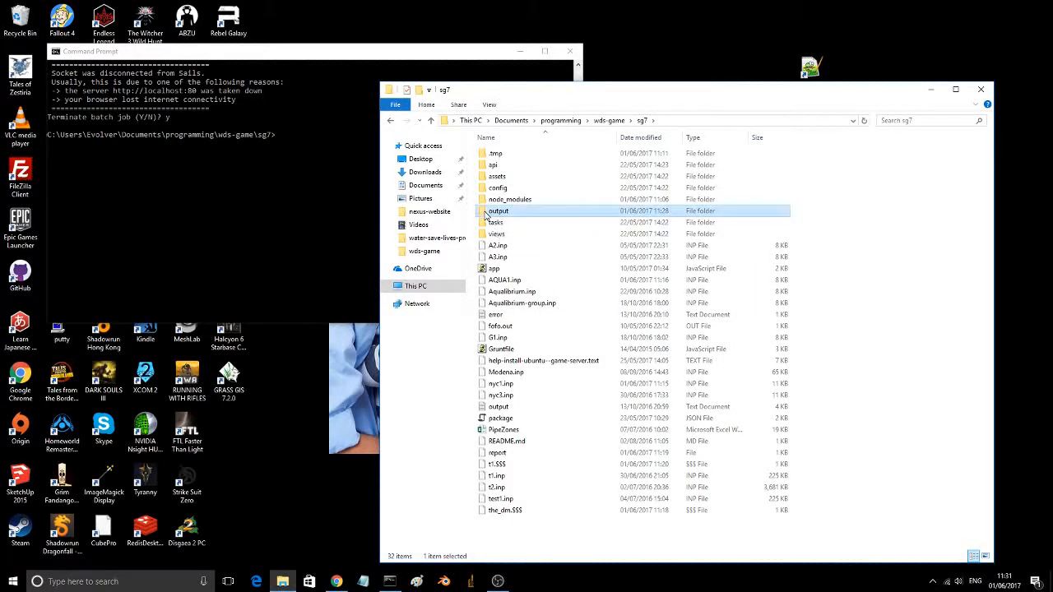
left_click(390, 122)
Step: Switch to Command Prompt and start the Sails server from the sg7 folder with sails lift --port 80
left_click(304, 169)
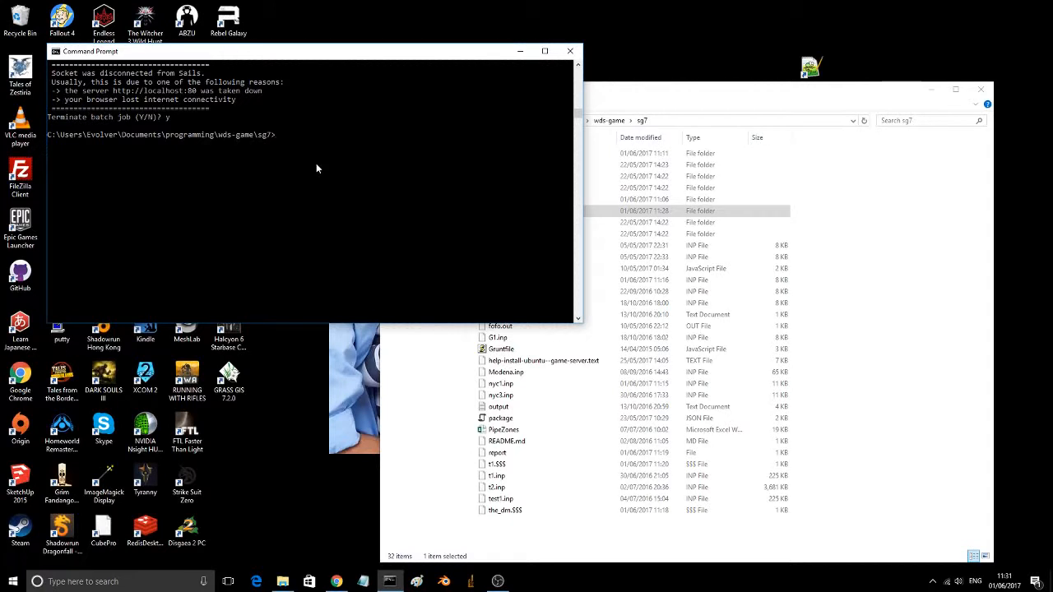
type("sails lift --port 80")
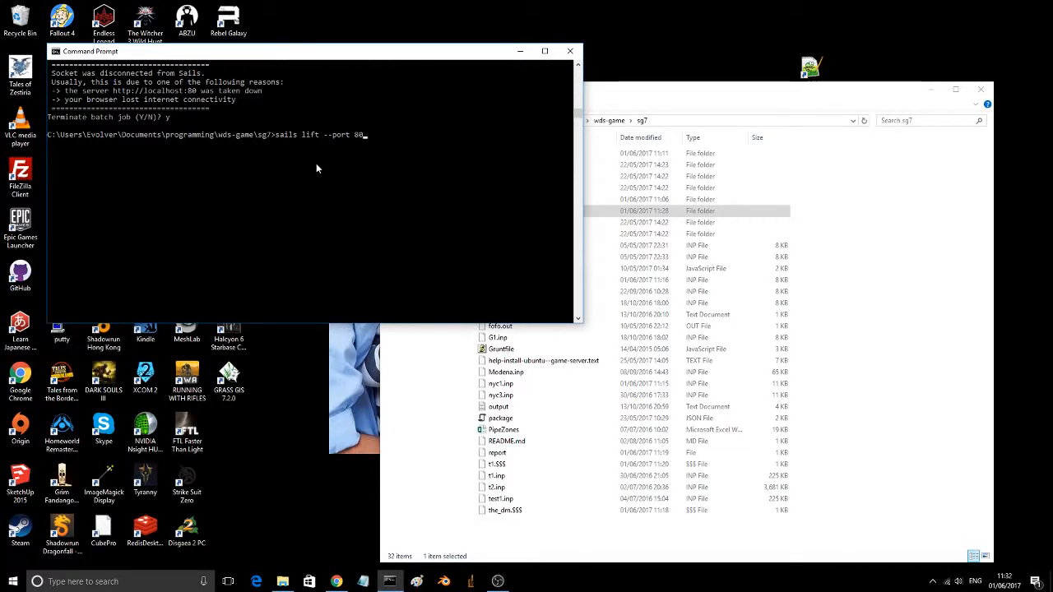
key("Return")
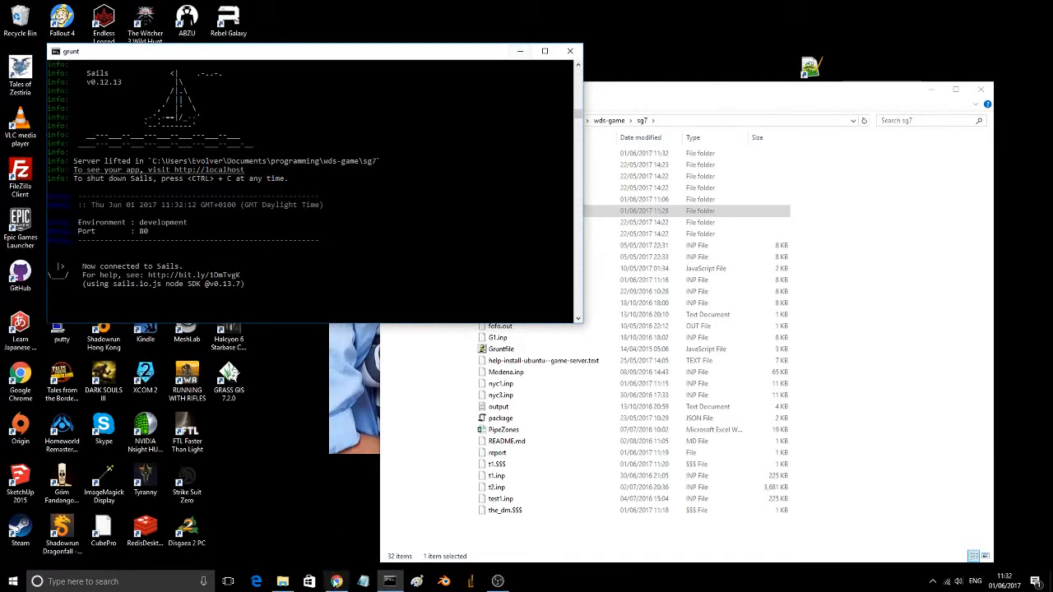
Step: Switch to Chrome and open the SeGWADE game site at localhost
left_click(337, 582)
left_click(128, 18)
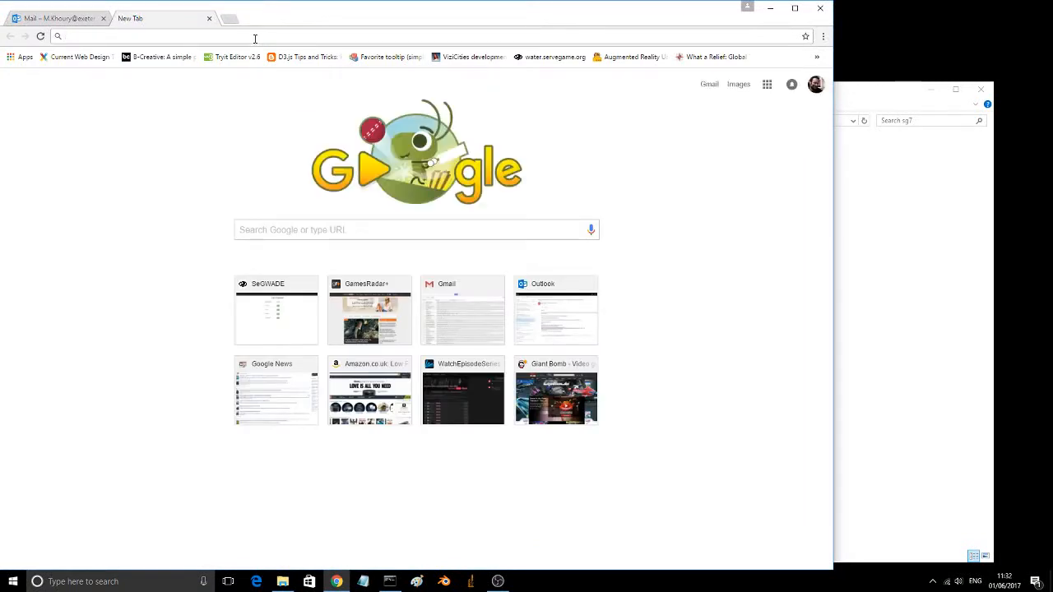
type("local")
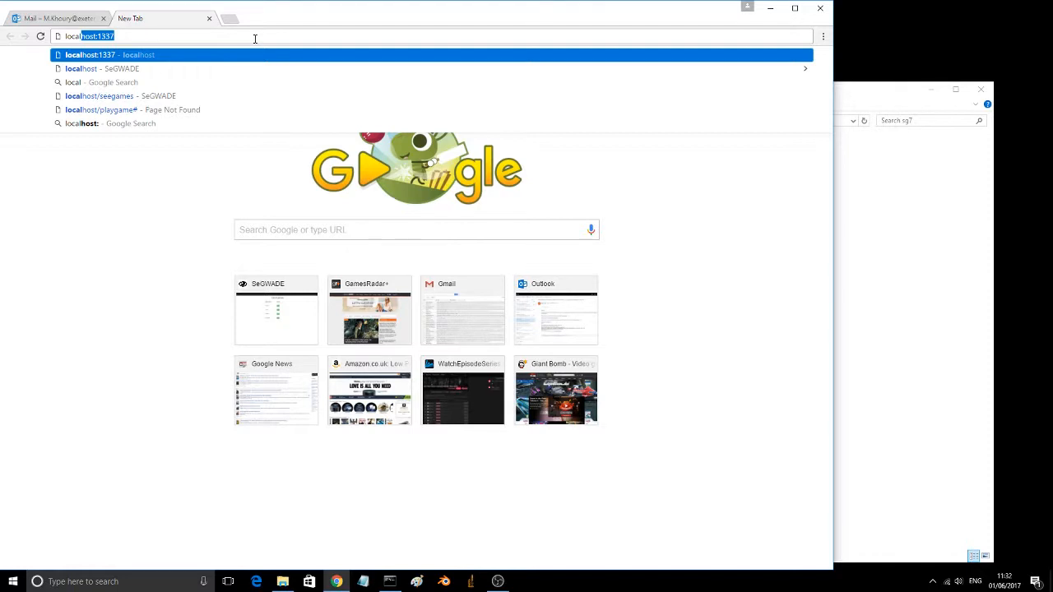
left_click(117, 74)
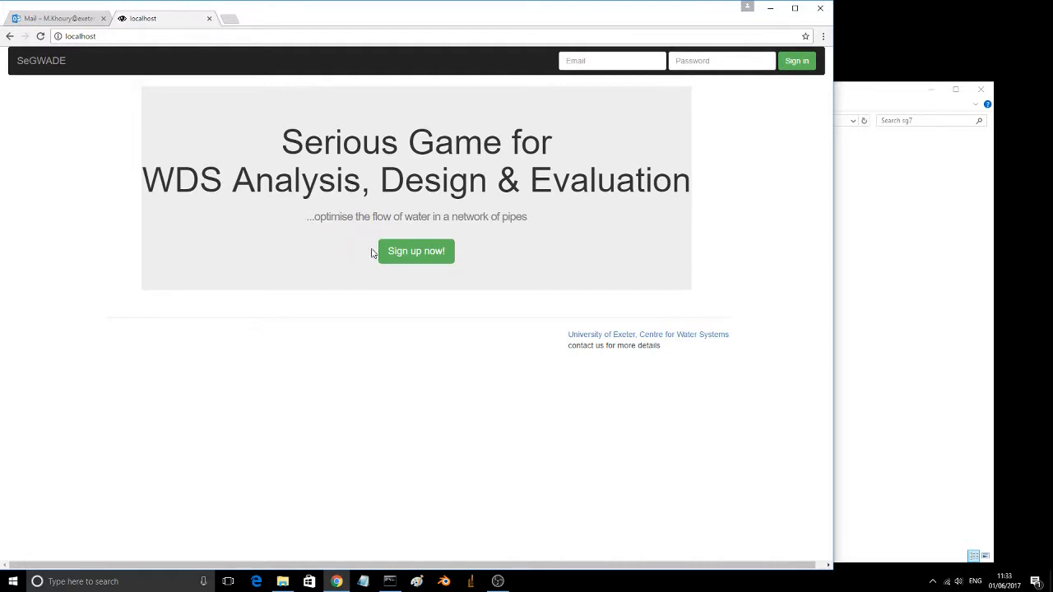
Step: Open the SeGWADE sign-up form and fill in the user name the_dm and the account's email address
left_click(396, 254)
left_click(342, 165)
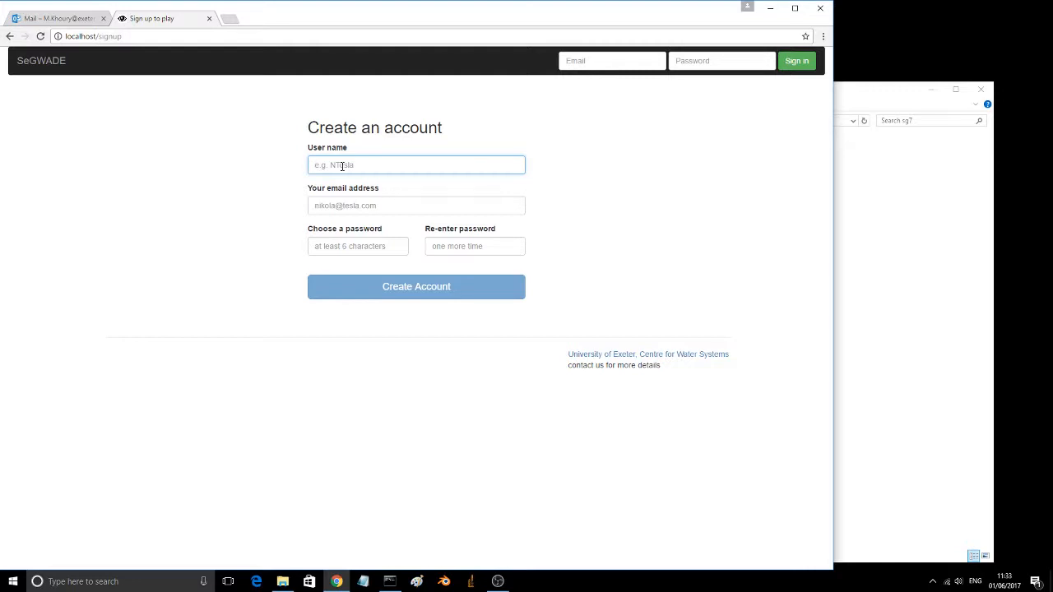
type("th")
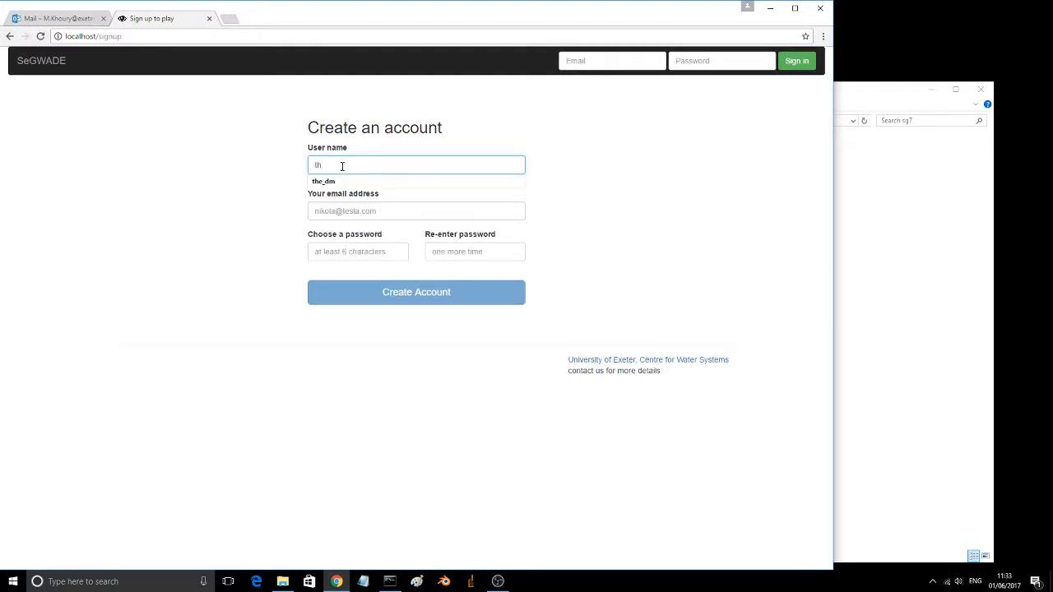
type("e_dm")
left_click(551, 160)
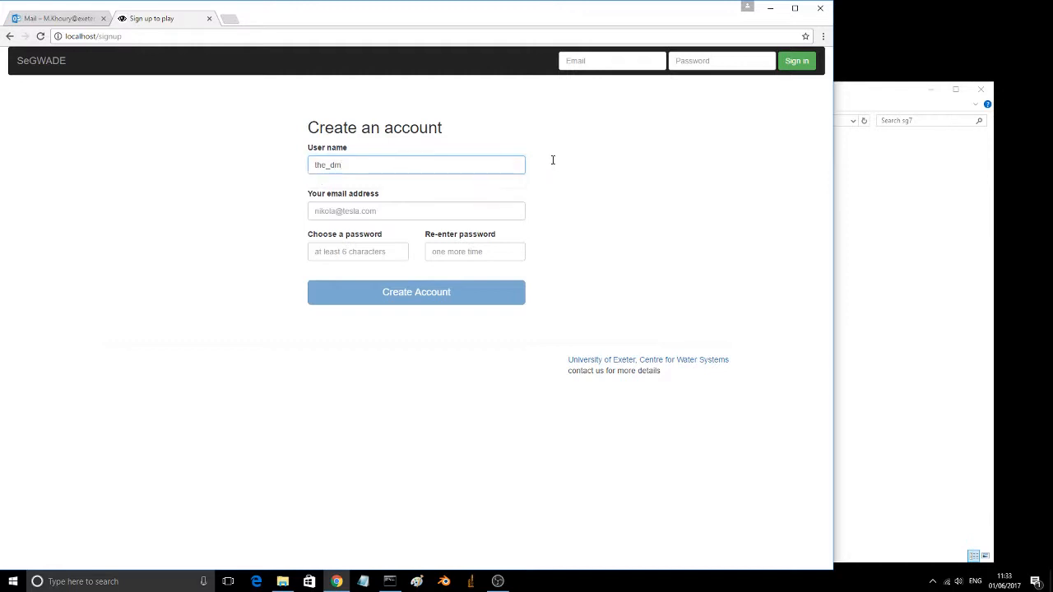
left_click(320, 212)
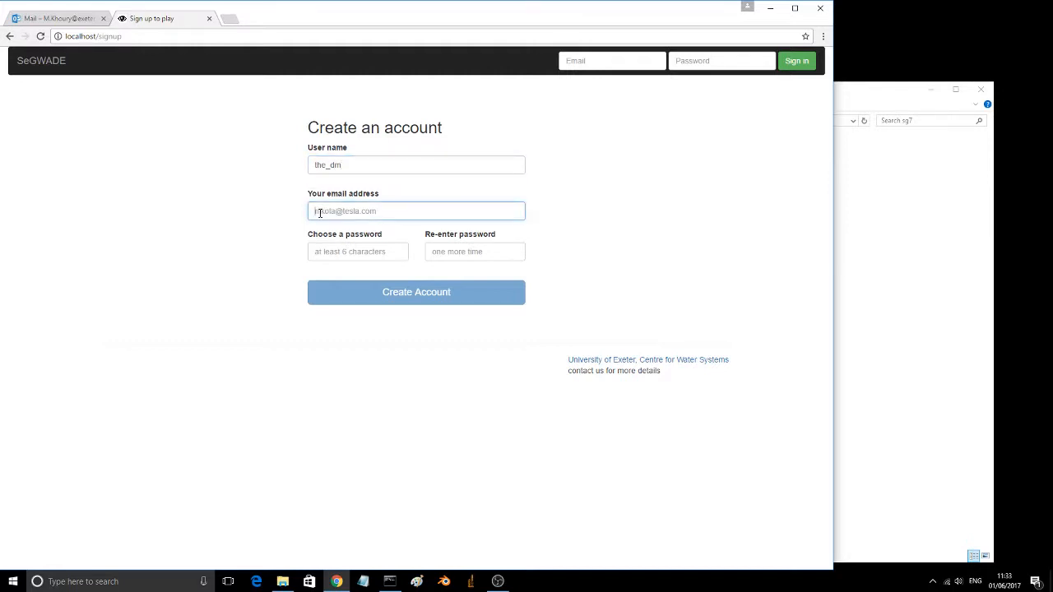
type("th")
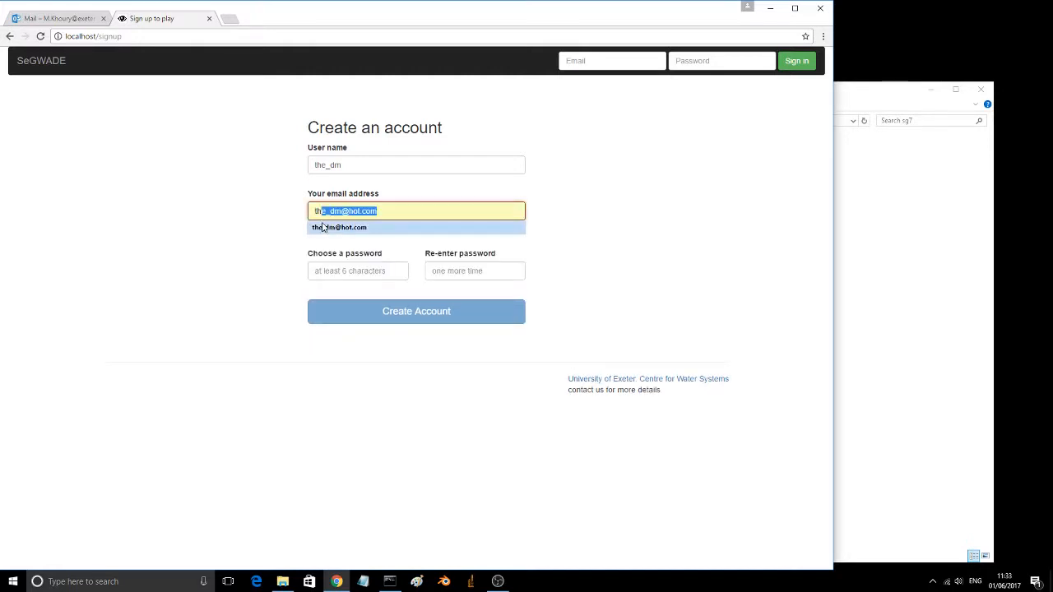
left_click(324, 227)
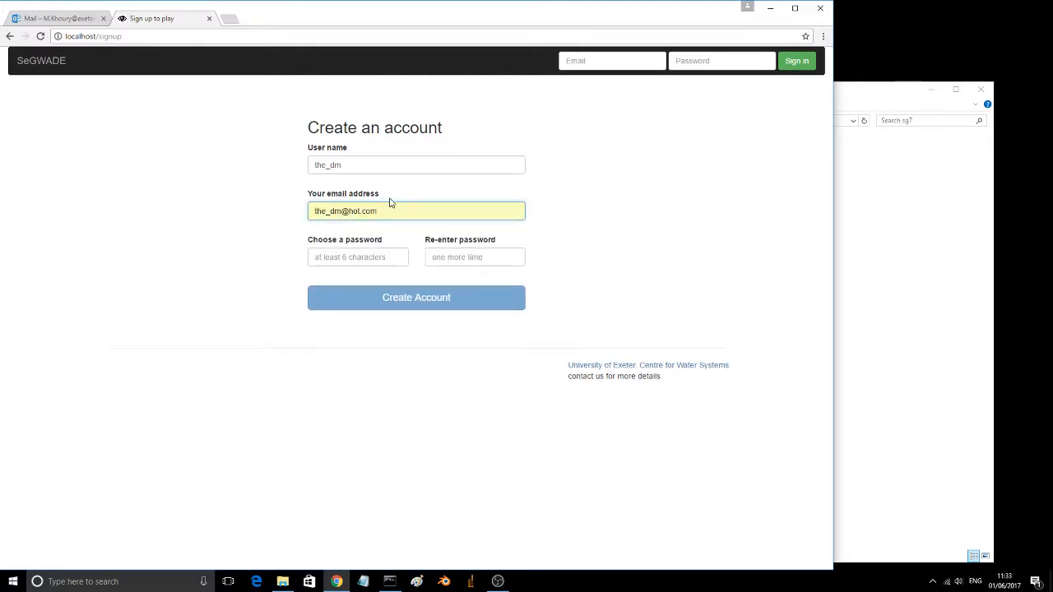
Step: Enter and re-enter the account password for the_dm and create the account
left_click(329, 259)
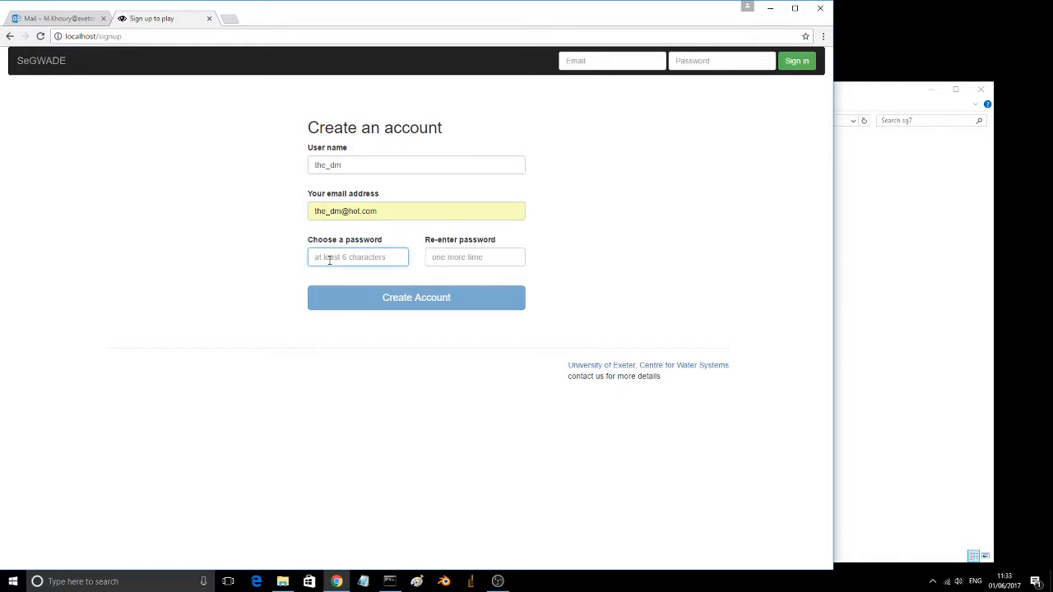
type("123456")
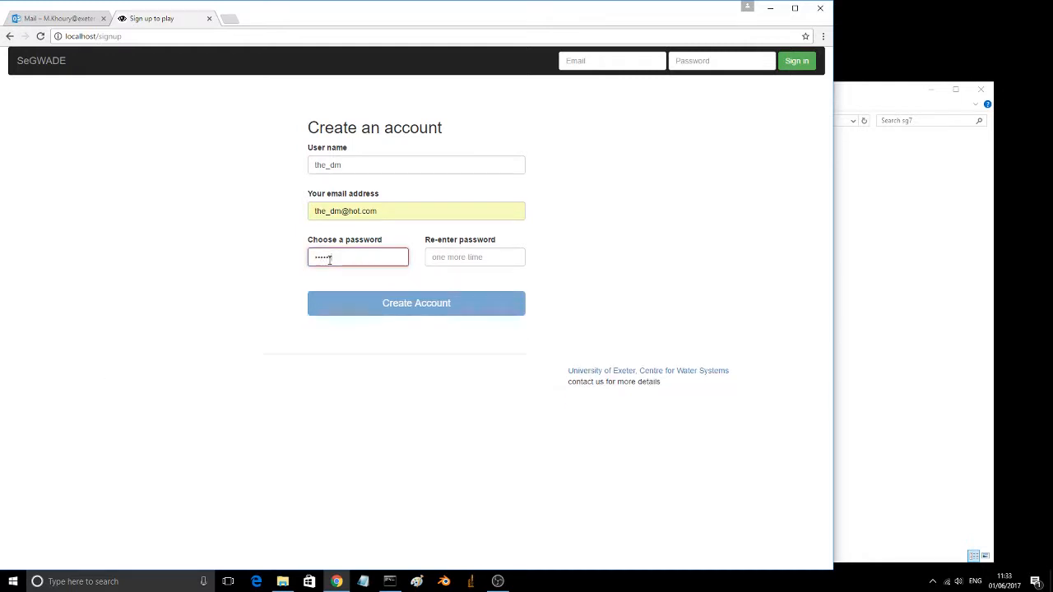
left_click(455, 255)
type("1")
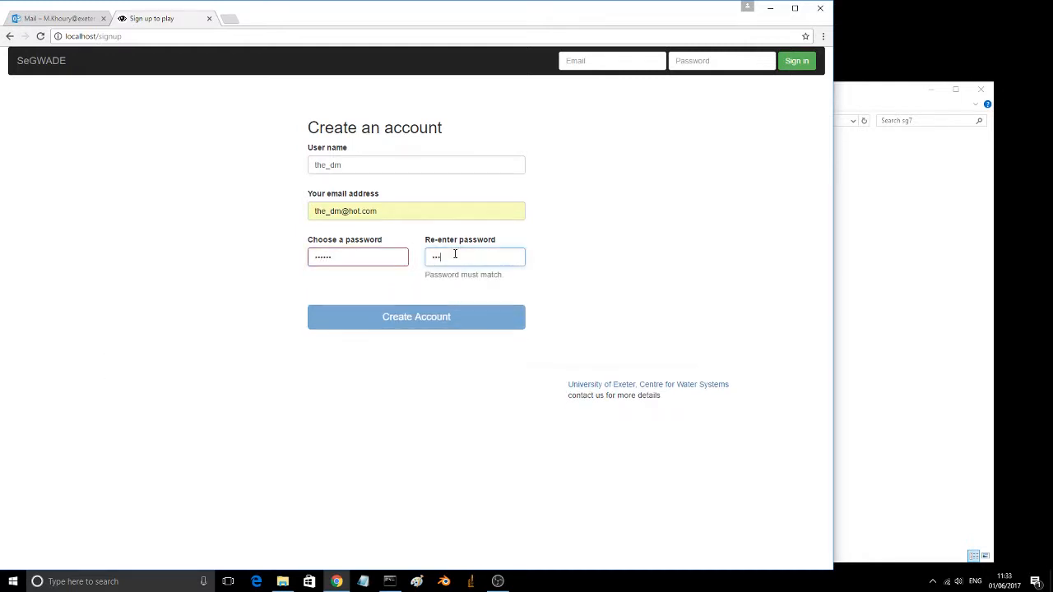
type("23456")
left_click(419, 311)
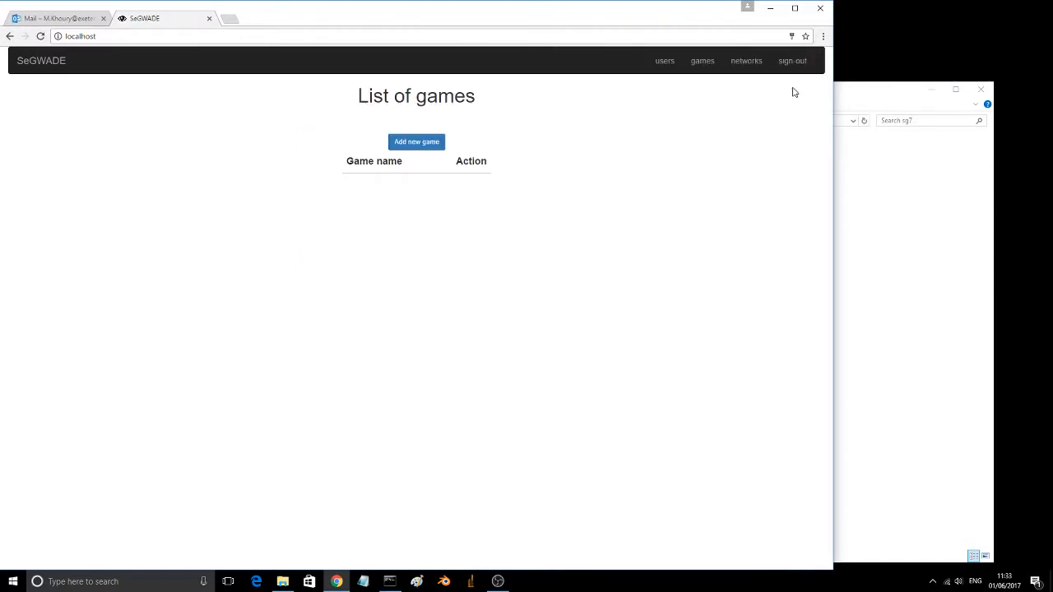
Step: Sign out and fill in a new sign-up form with the user name t1 and that player's email address
left_click(793, 63)
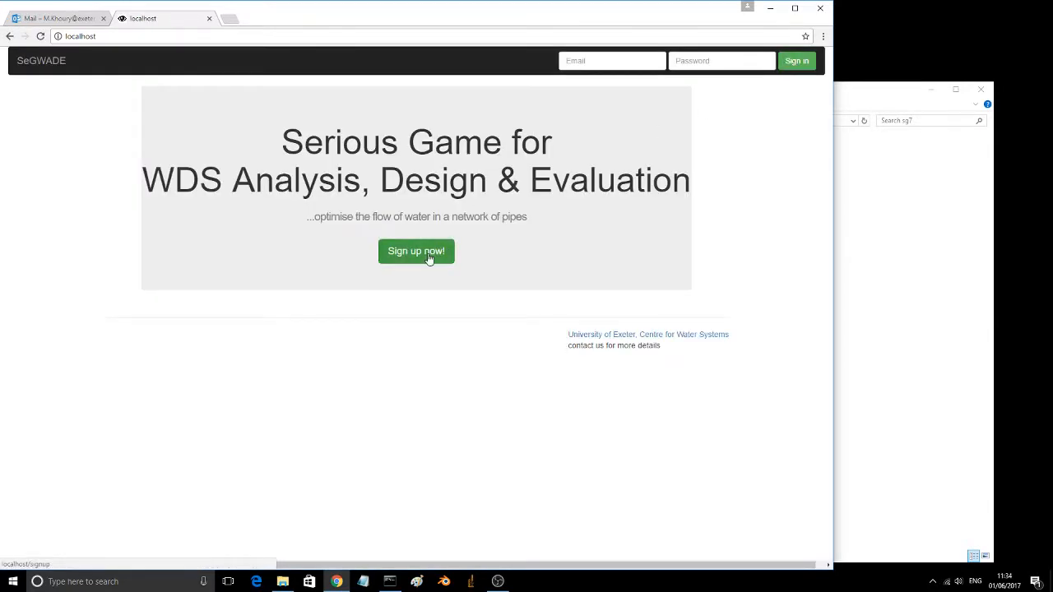
left_click(428, 258)
left_click(366, 160)
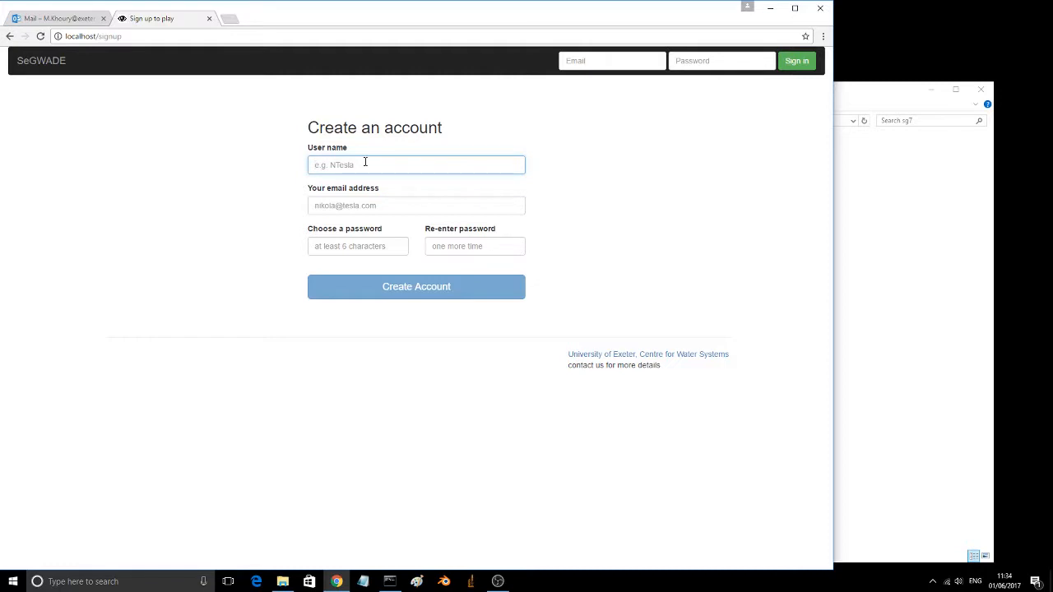
type("t1")
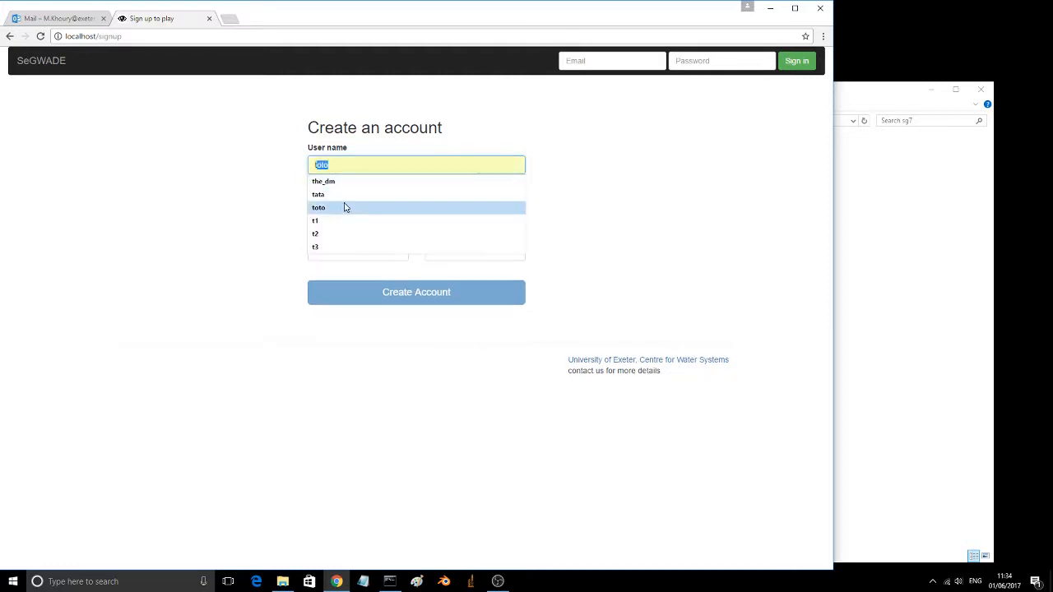
left_click(334, 221)
left_click(315, 211)
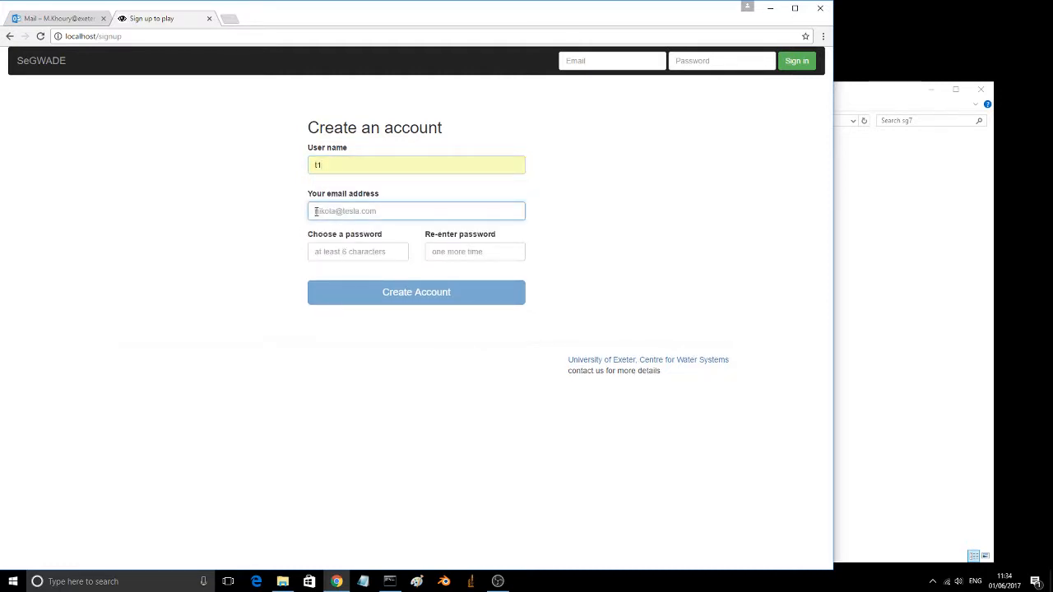
left_click(325, 227)
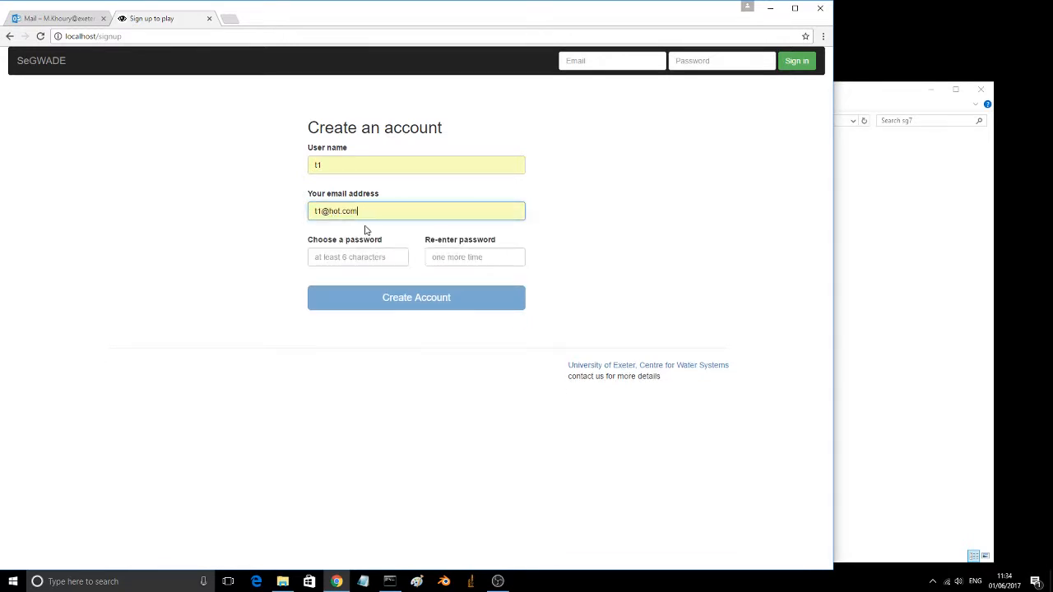
Step: Enter and re-enter the account password for t1 and create the account
left_click(356, 259)
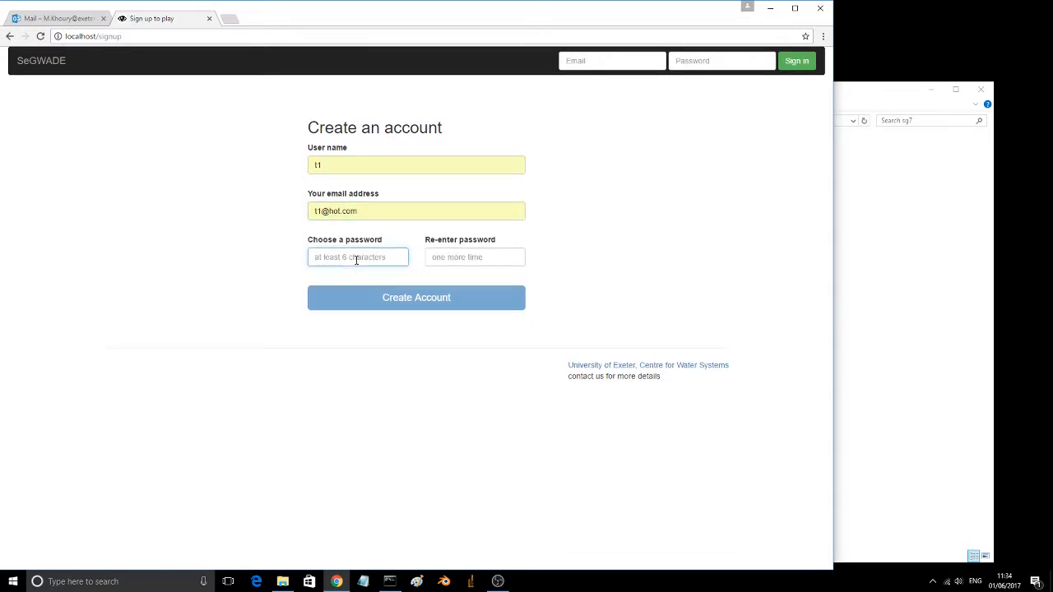
type("123456")
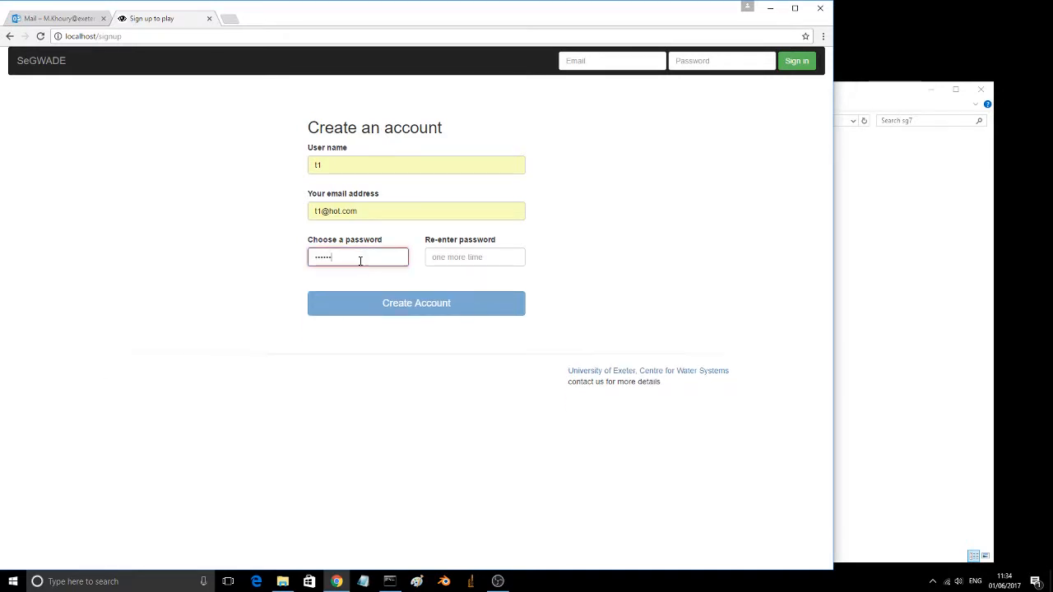
left_click(456, 253)
type("12")
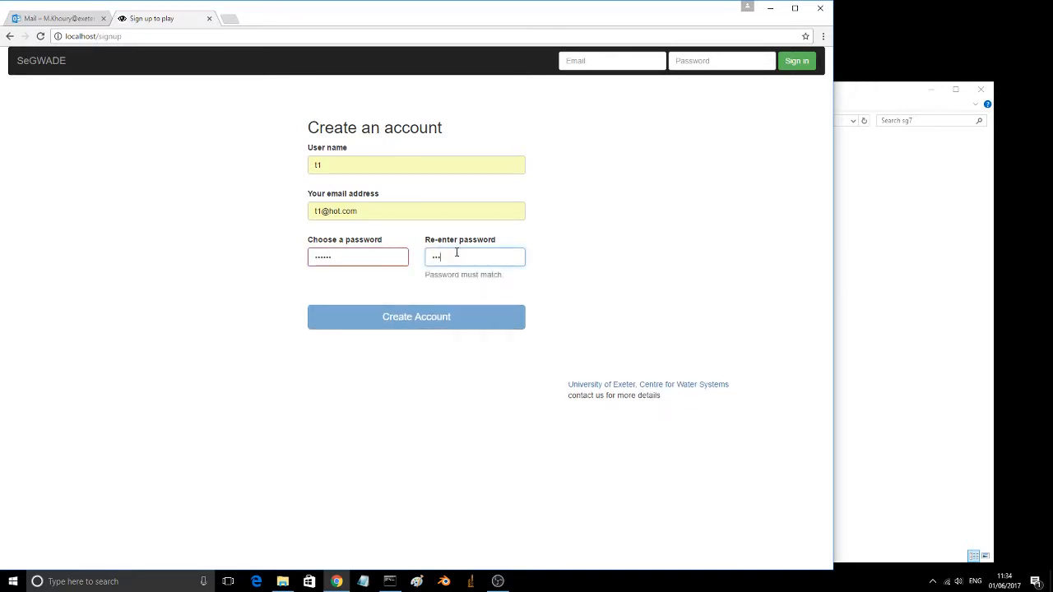
type("3456")
left_click(413, 318)
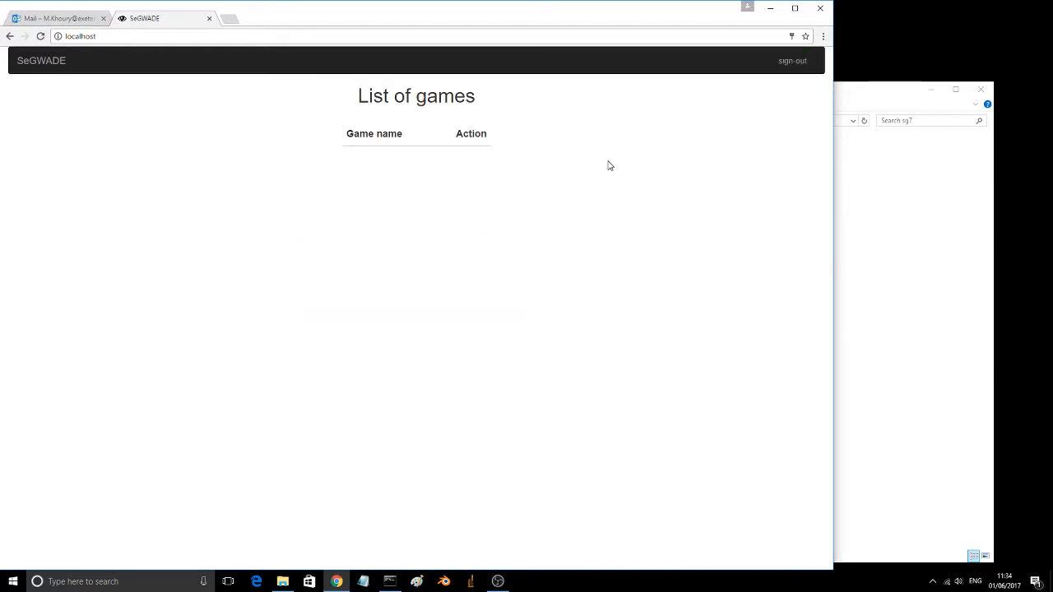
Step: Sign out of the t1 account and sign in as the_dm with that account's email address and password
left_click(782, 69)
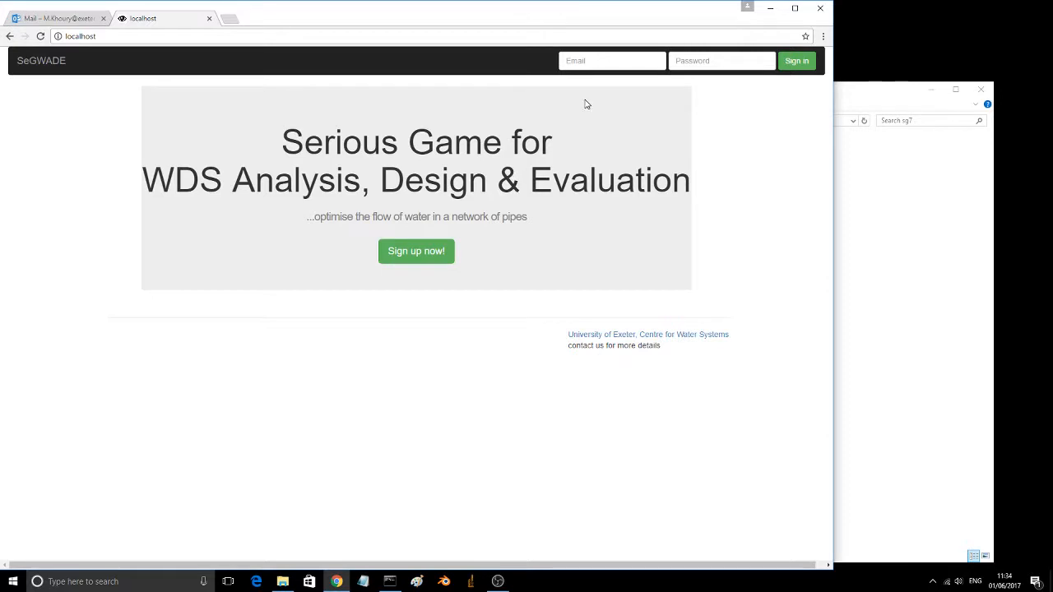
left_click(593, 62)
type("th")
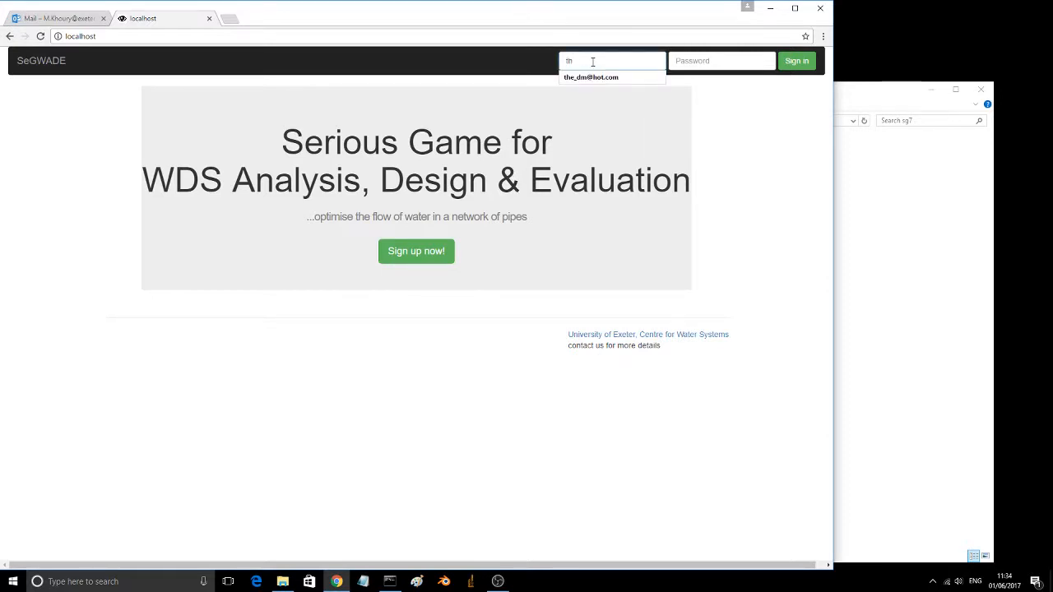
left_click(591, 78)
left_click(685, 60)
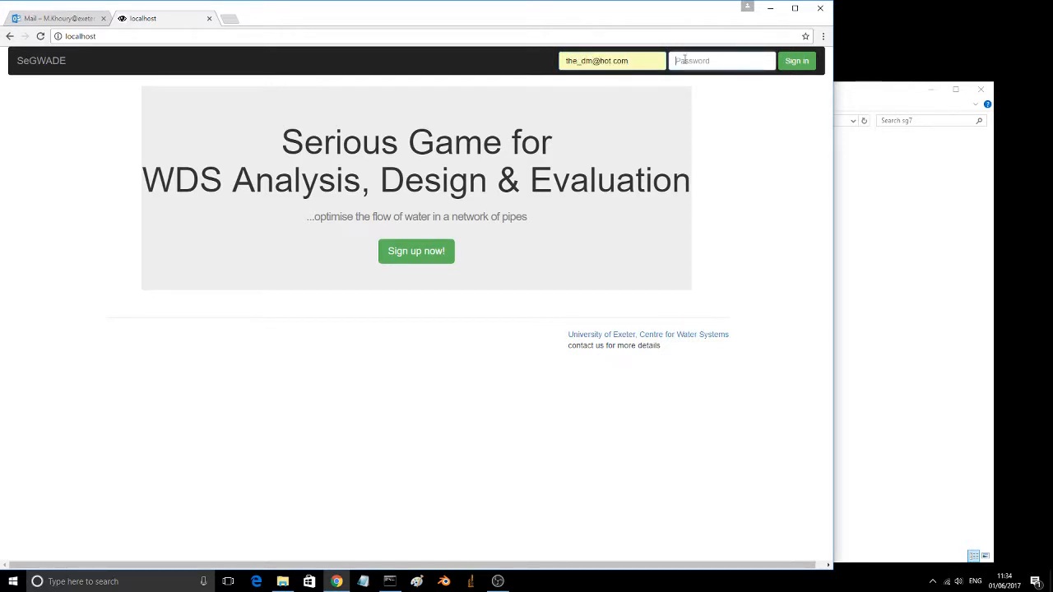
type("*****")
left_click(803, 62)
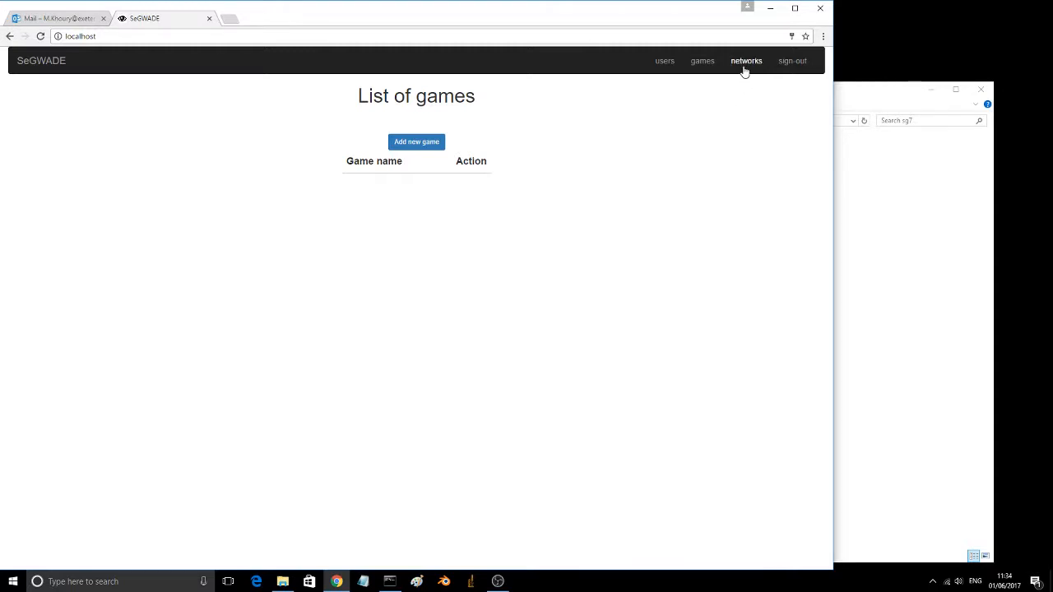
Step: Start a new EPANET network with game mode nyc and the network name NYCn
left_click(744, 69)
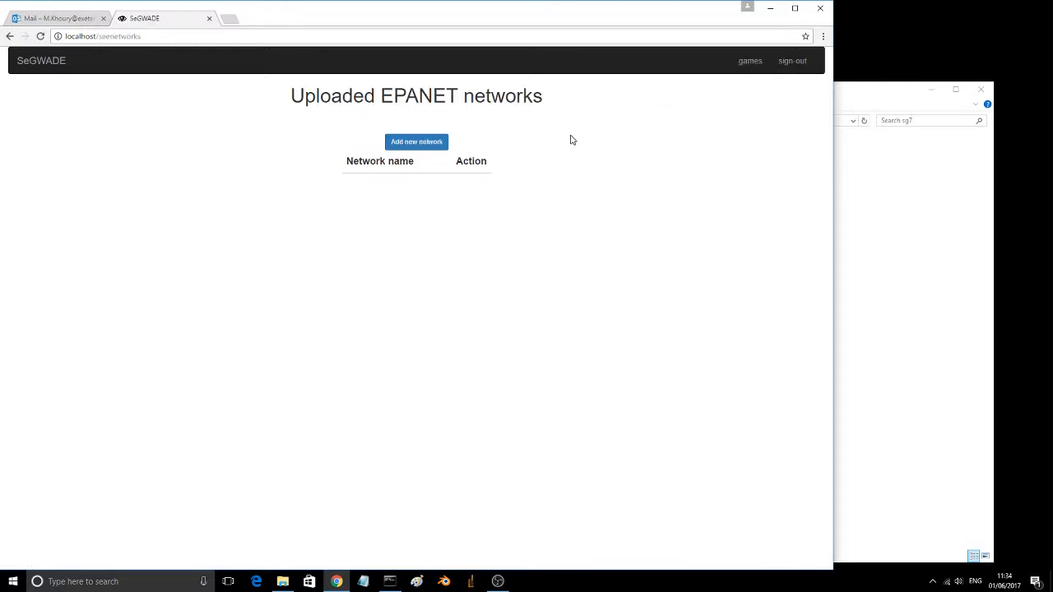
left_click(397, 147)
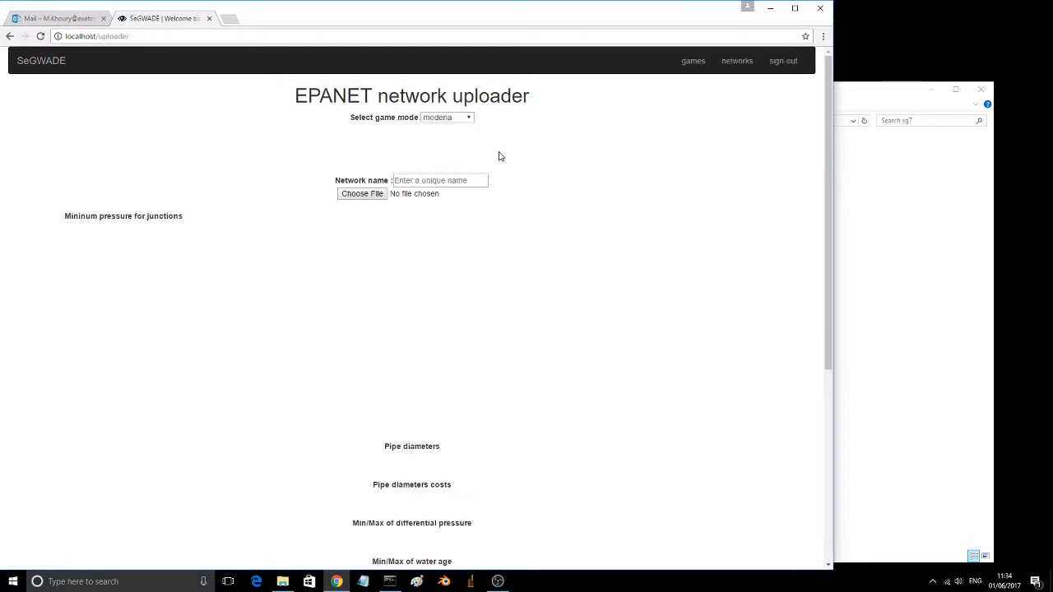
left_click(467, 117)
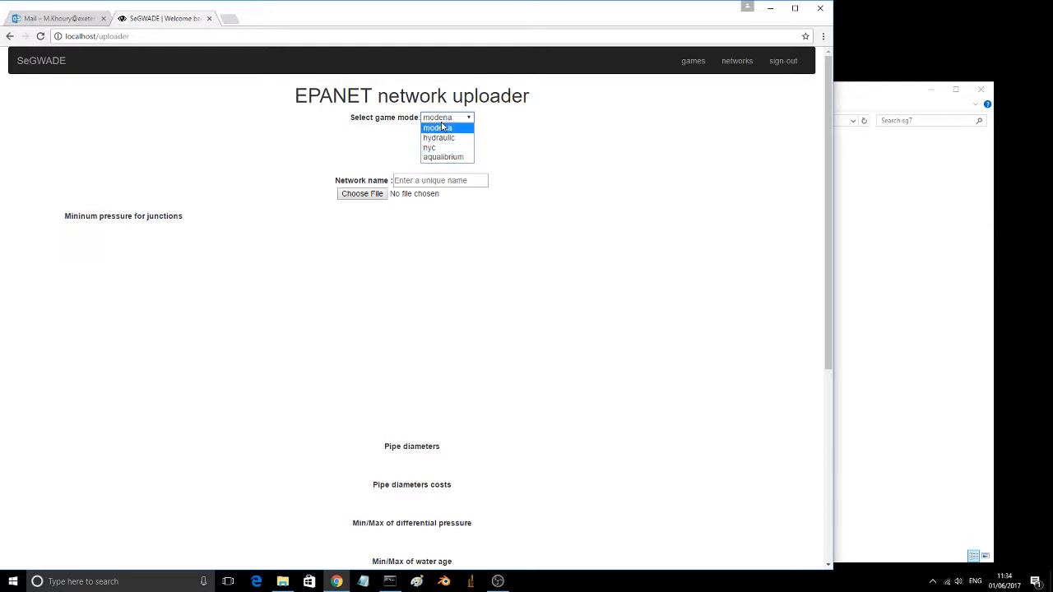
left_click(433, 148)
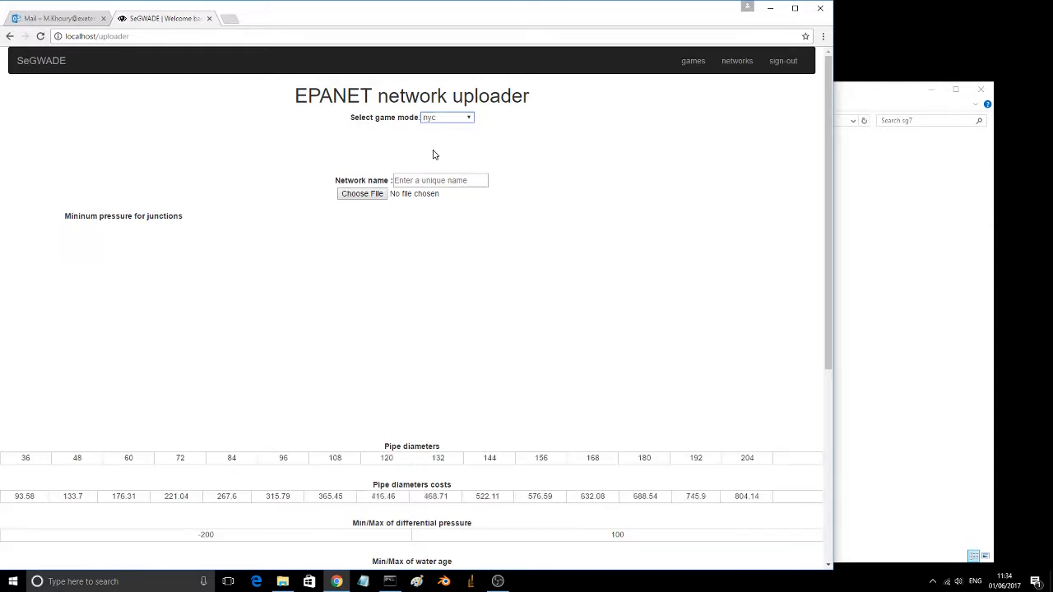
left_click(426, 180)
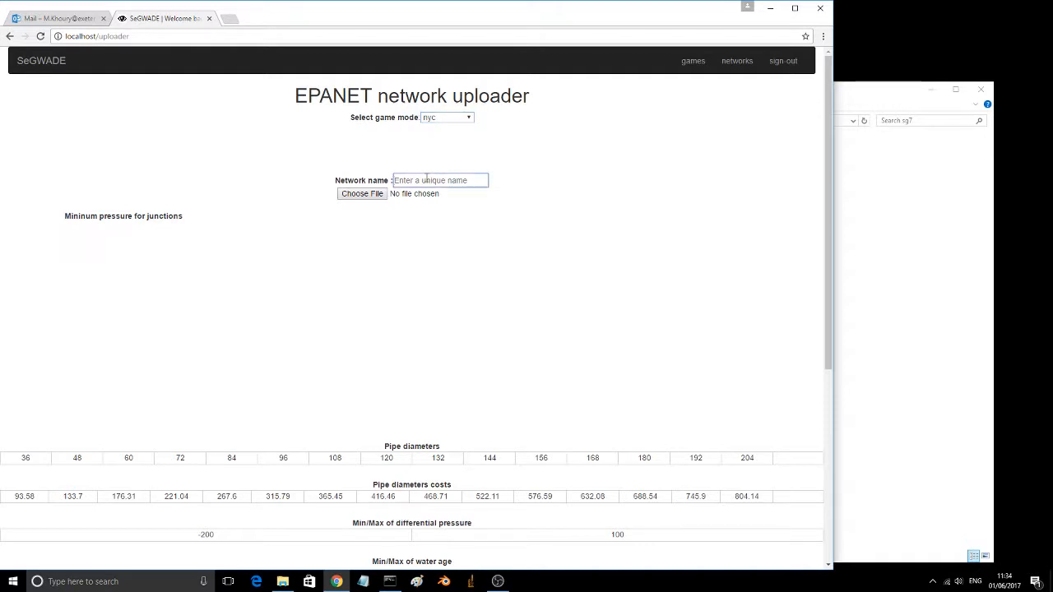
type("NYCn")
Step: Load nyc1.inp from the sg7 folder as the network file, review its pipe settings and upload the network
left_click(373, 197)
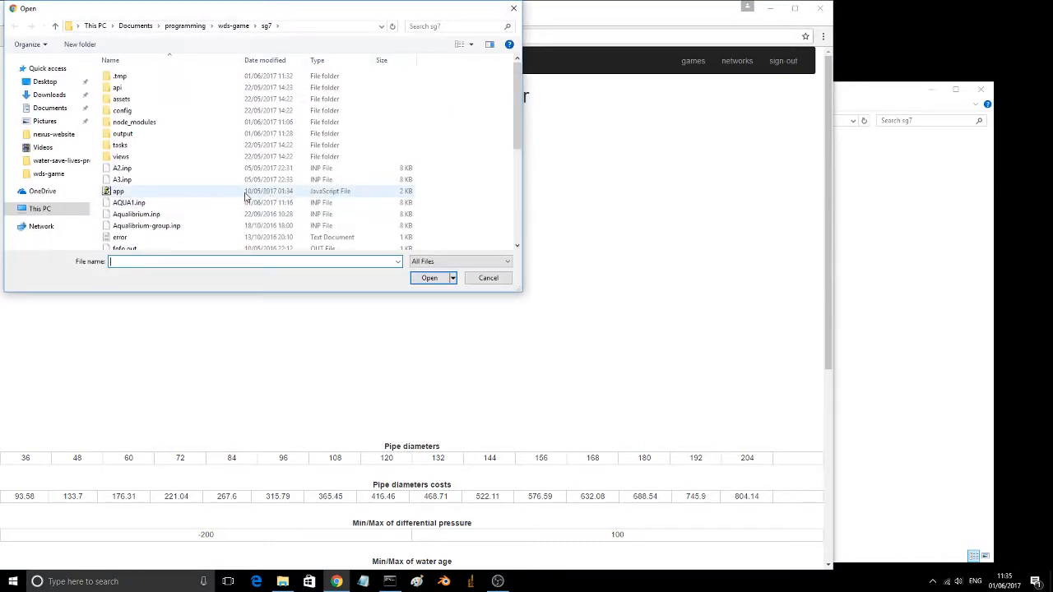
scroll(210, 184, "down", 3)
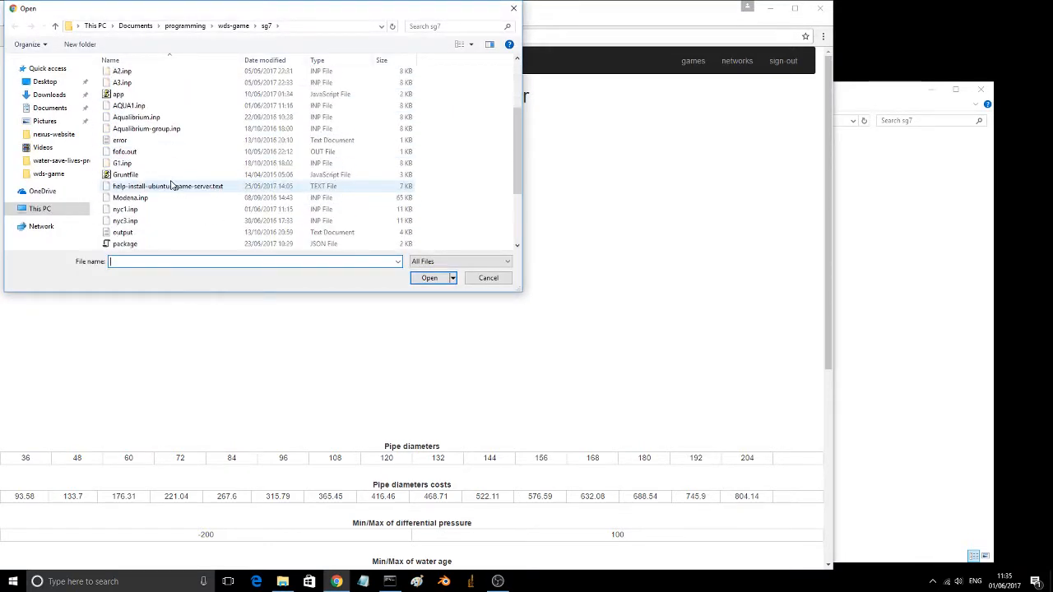
left_click(129, 211)
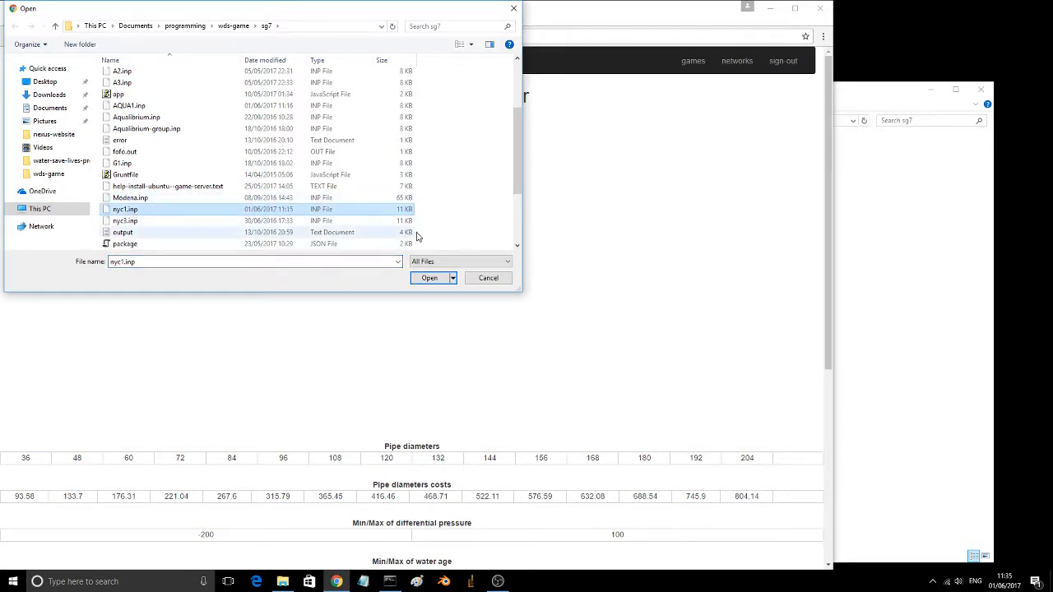
left_click(429, 278)
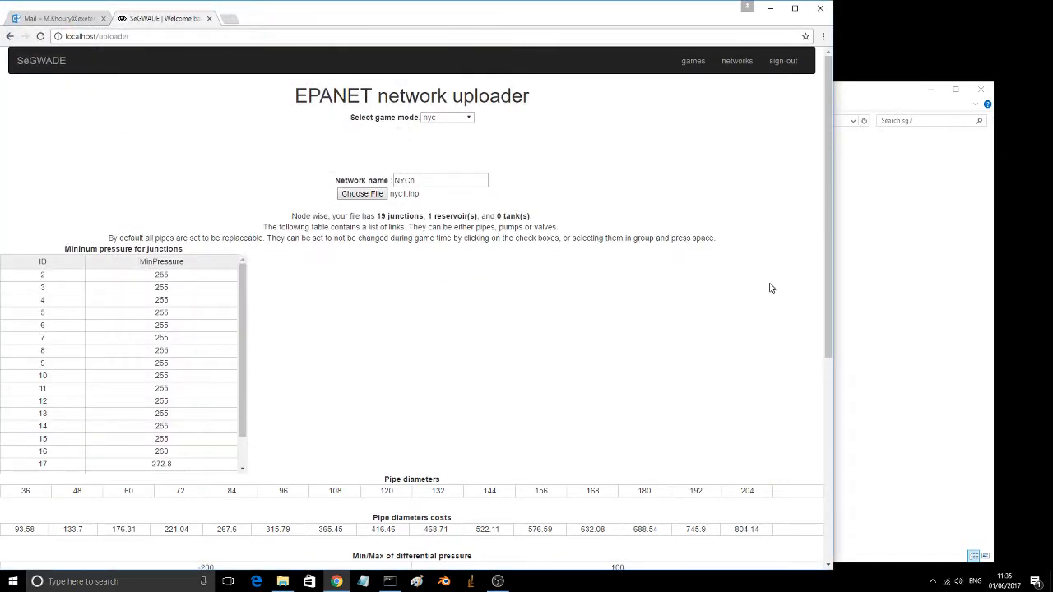
scroll(782, 289, "down", 3)
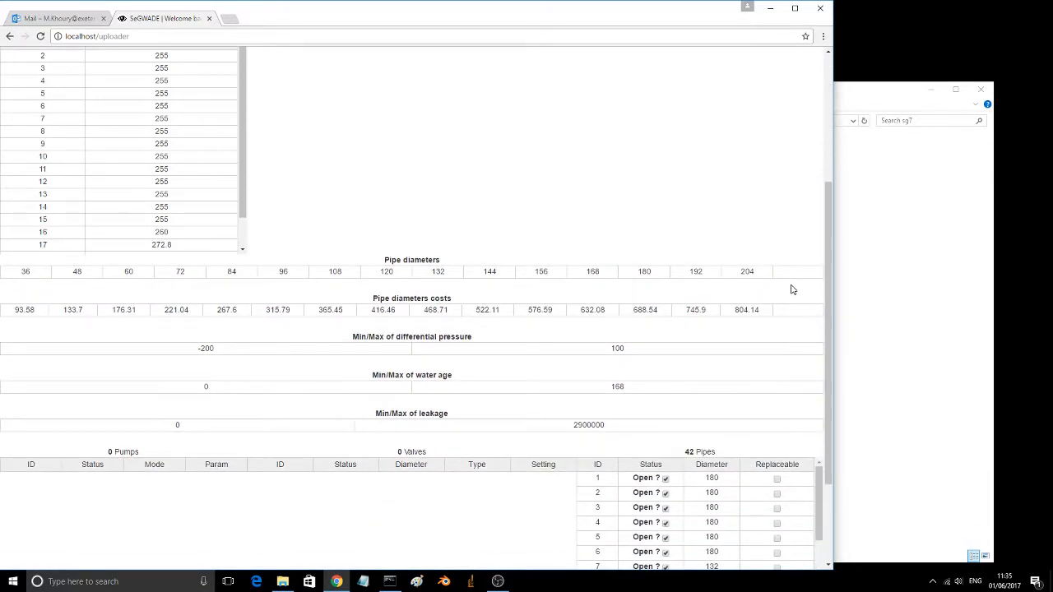
scroll(792, 288, "down", 1)
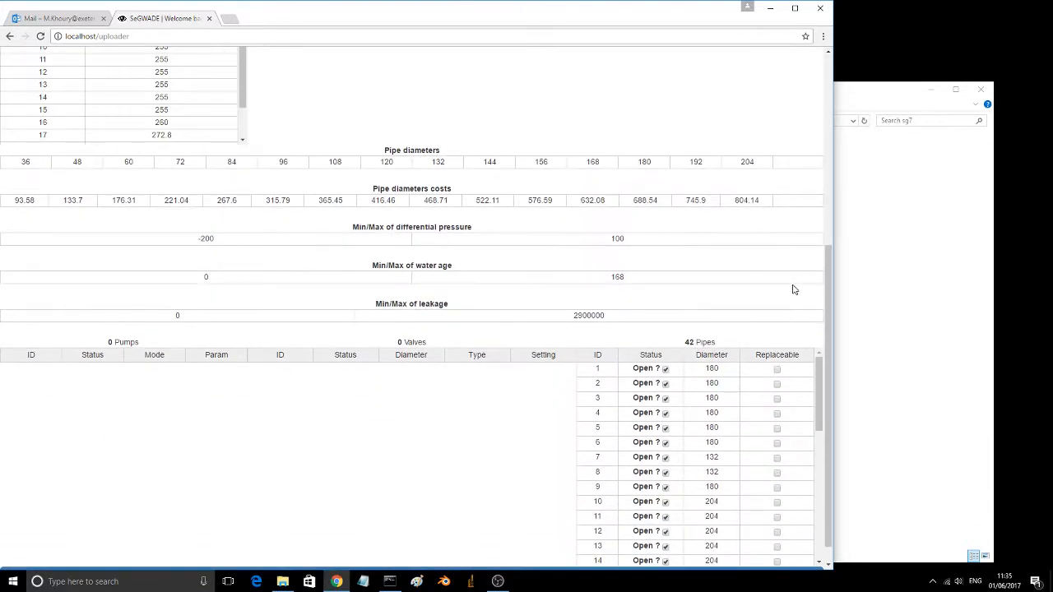
scroll(475, 430, "down", 1)
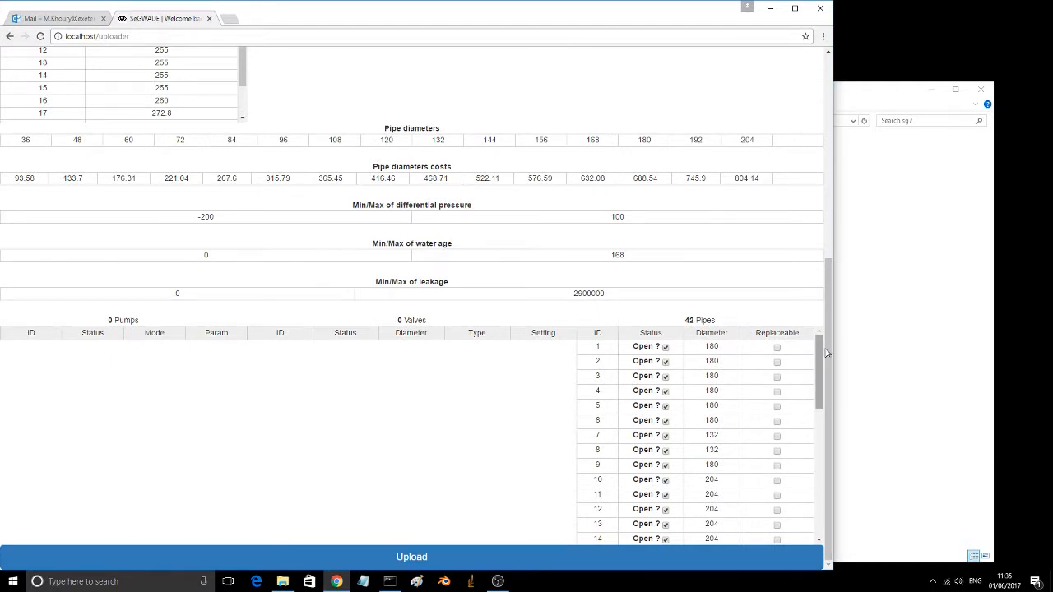
left_click_drag(818, 353, 819, 474)
left_click(393, 559)
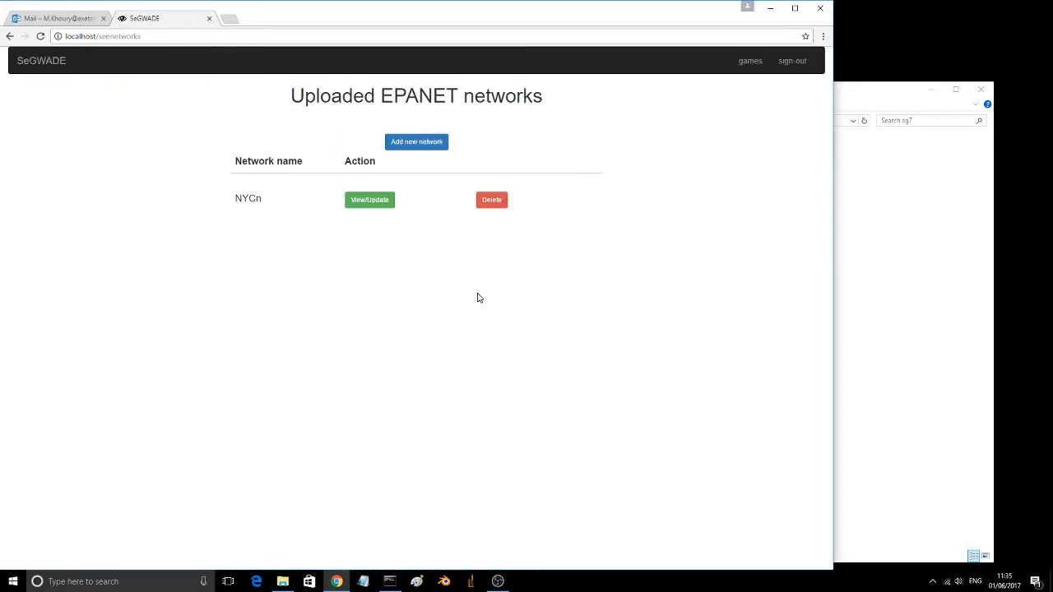
Step: Start a second EPANET network with game mode aqualibrium and the network name AQUAg
left_click(423, 146)
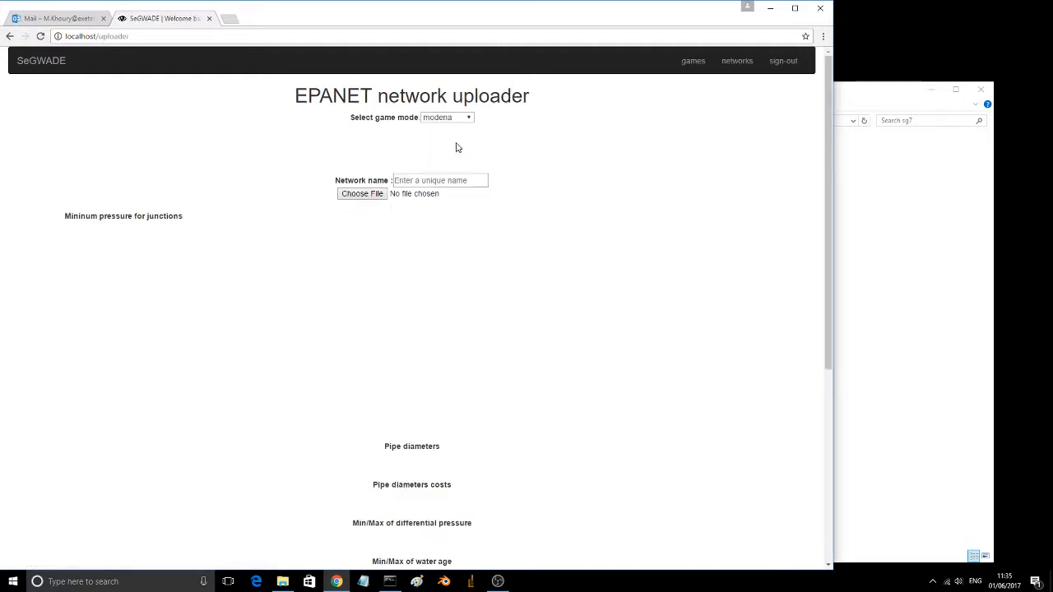
left_click(450, 118)
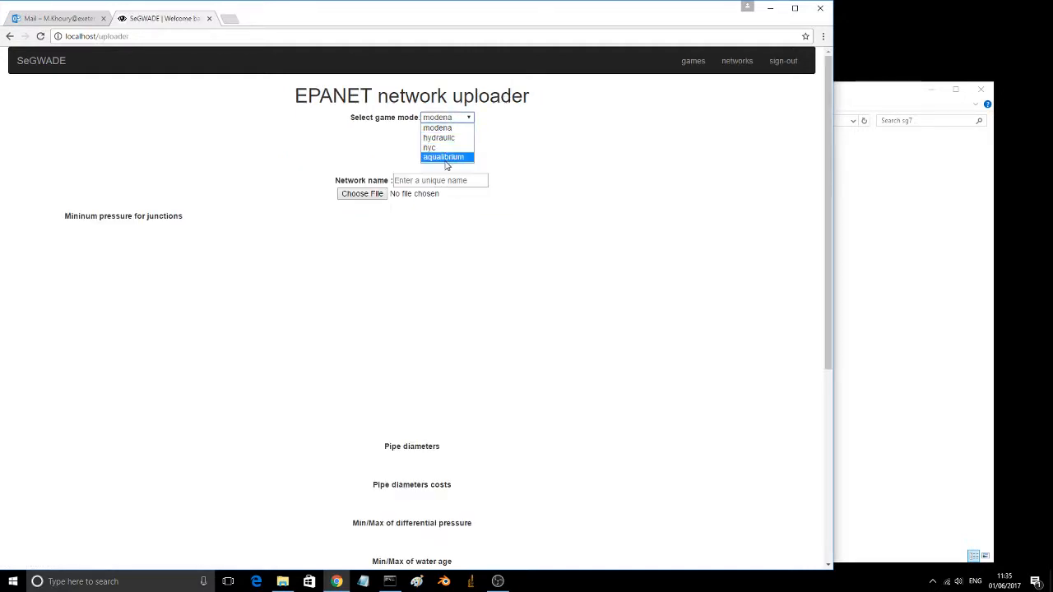
left_click(445, 157)
left_click(424, 181)
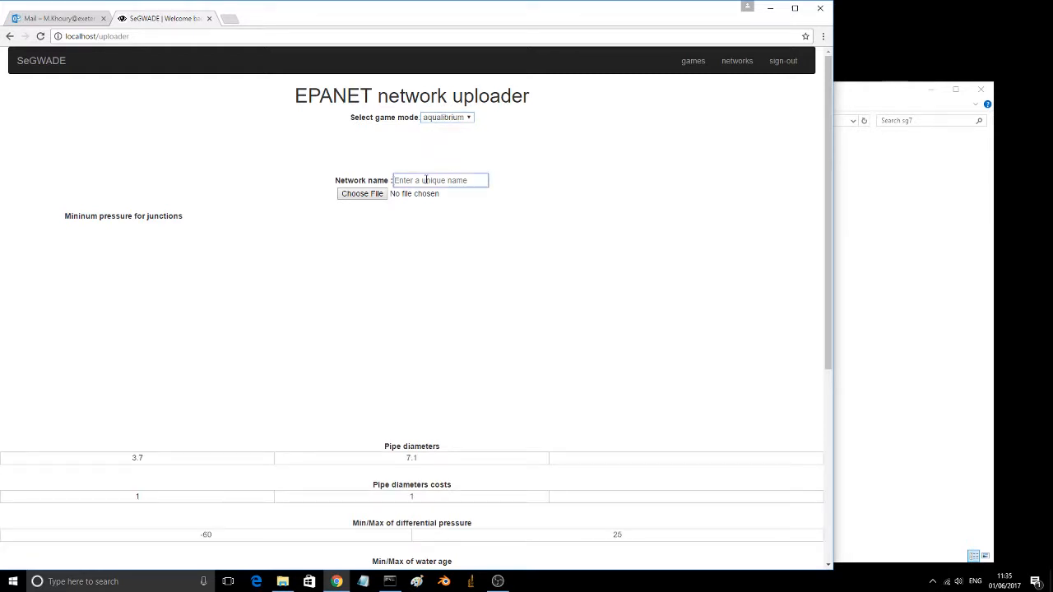
type("AQUA")
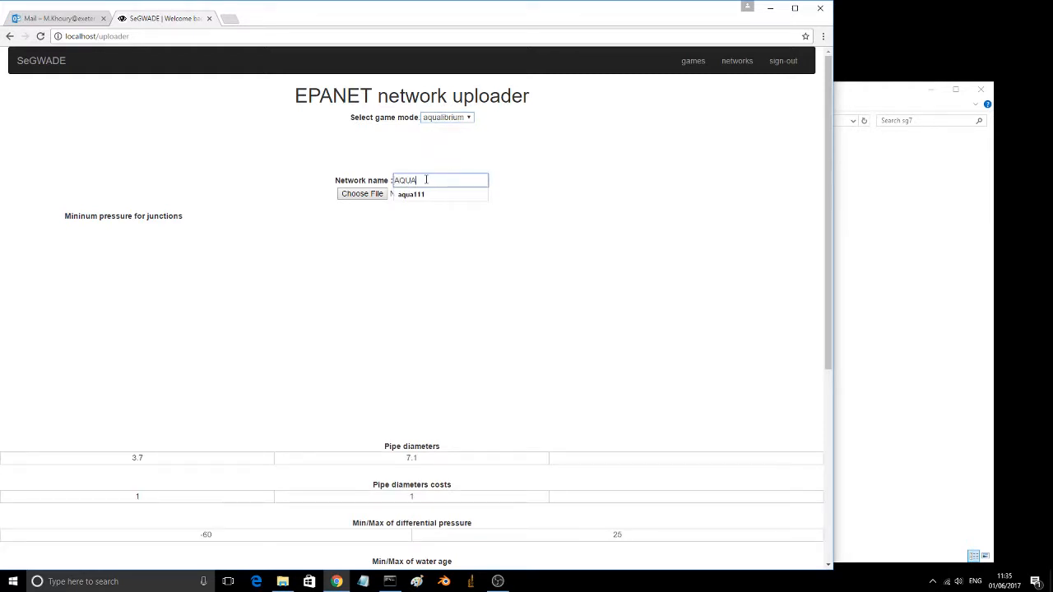
type("g")
Step: Load Aqualibrium.inp from the sg7 folder as the network file and upload the network
left_click(362, 195)
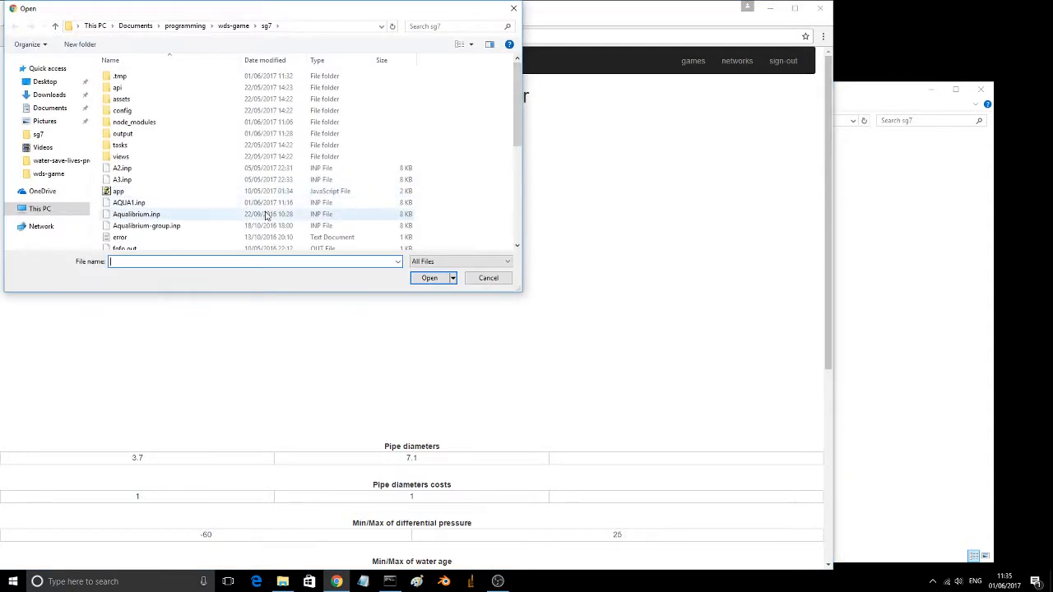
left_click(137, 216)
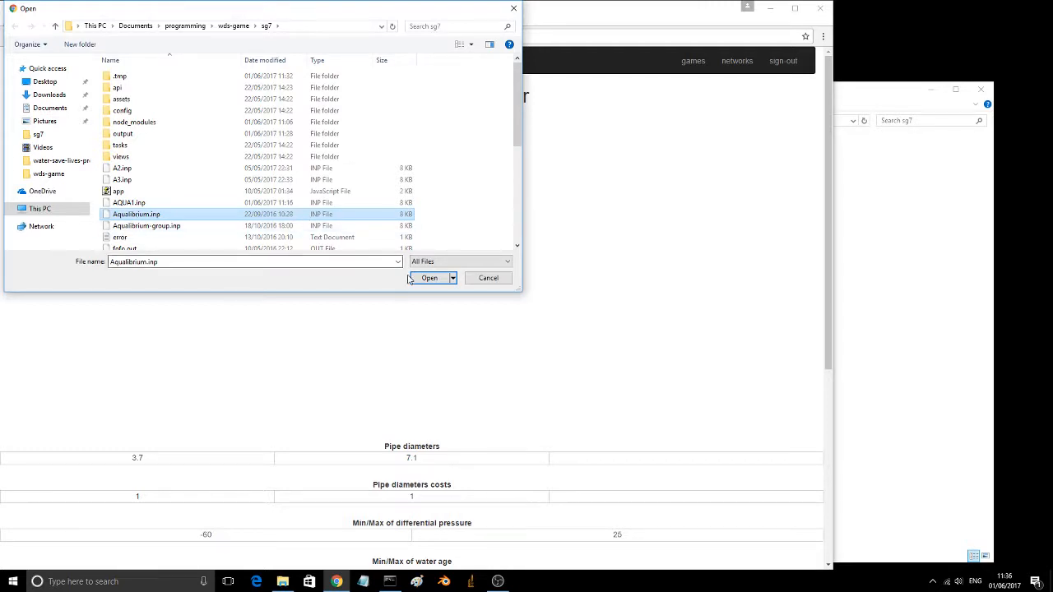
left_click(447, 282)
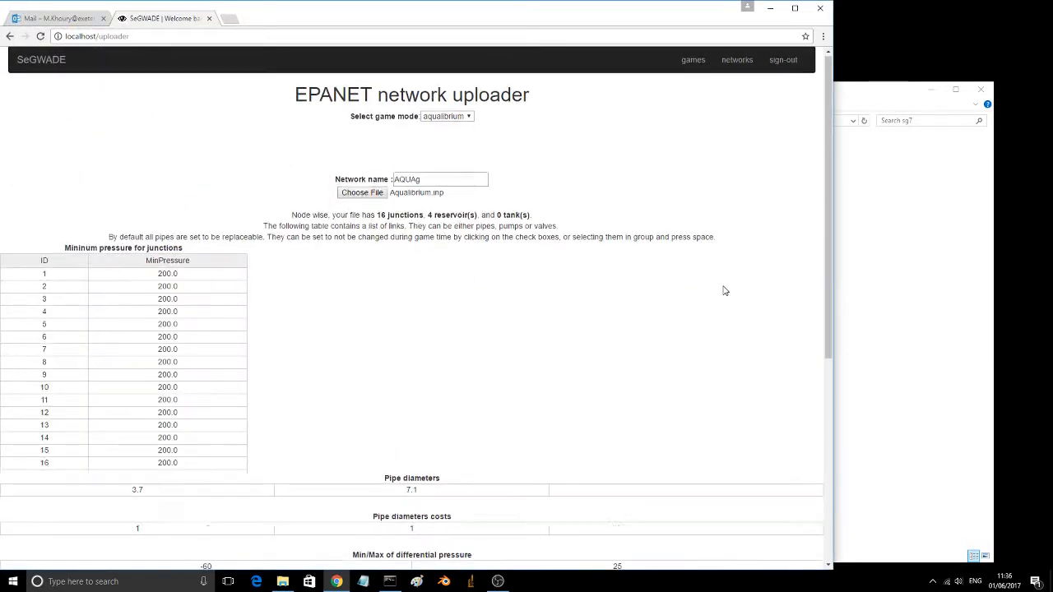
scroll(724, 291, "down", 3)
scroll(724, 291, "down", 2)
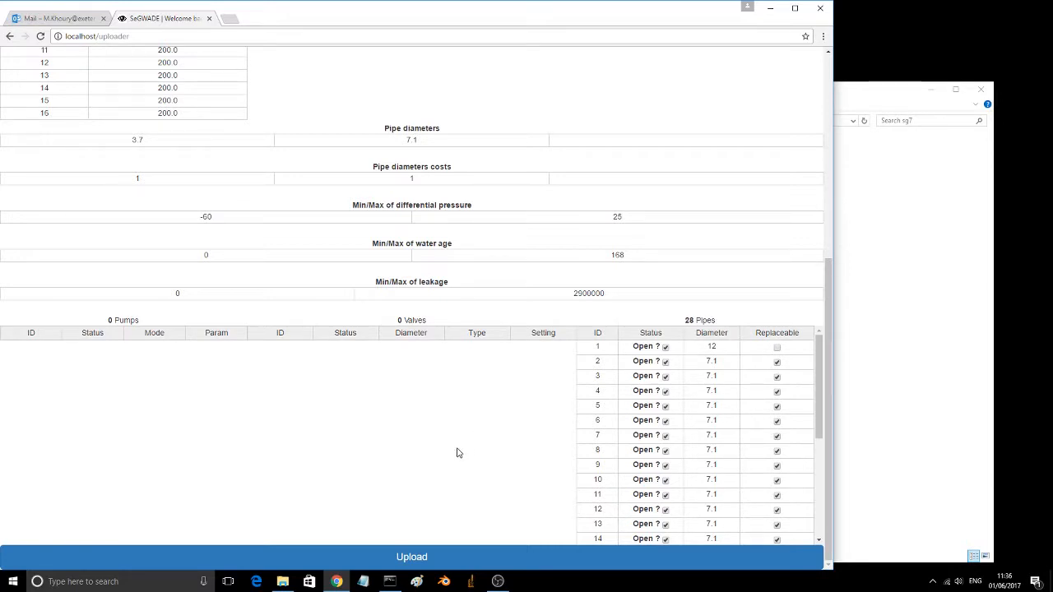
left_click(412, 558)
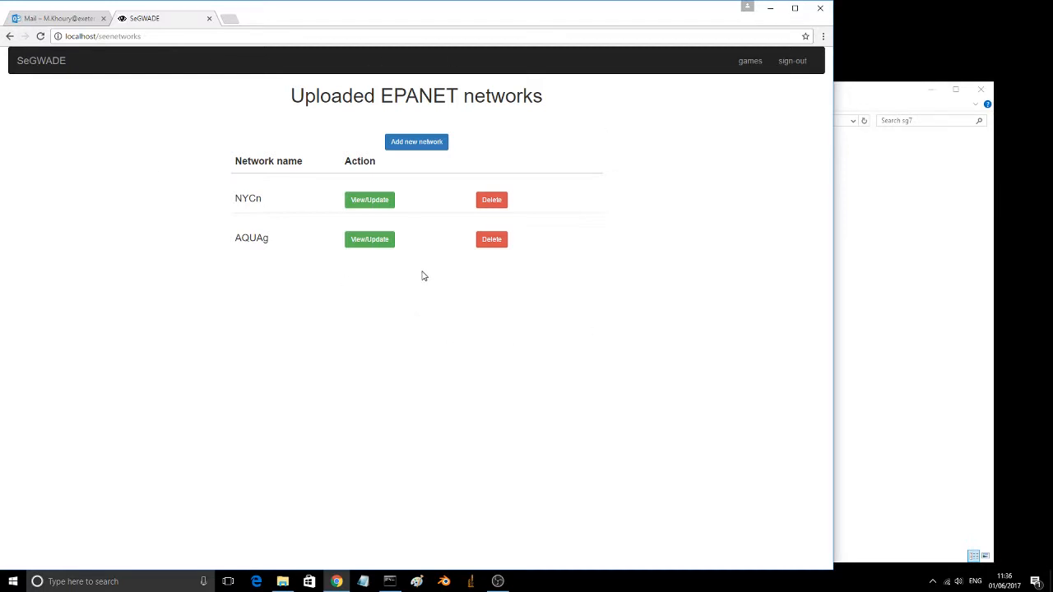
Step: Start a new game from the list of games and name it NYC1
left_click(745, 63)
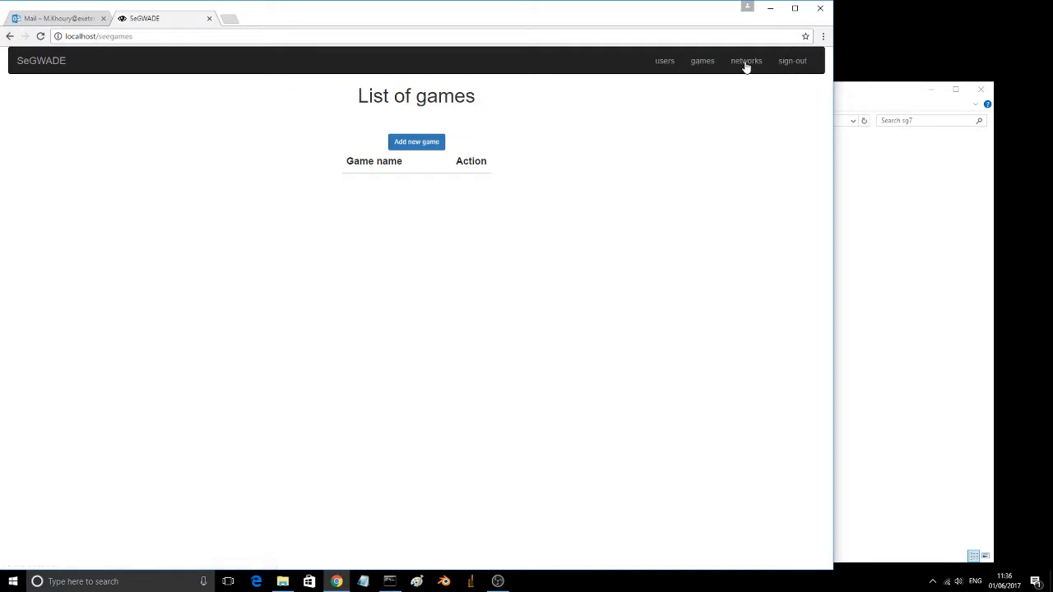
left_click(431, 143)
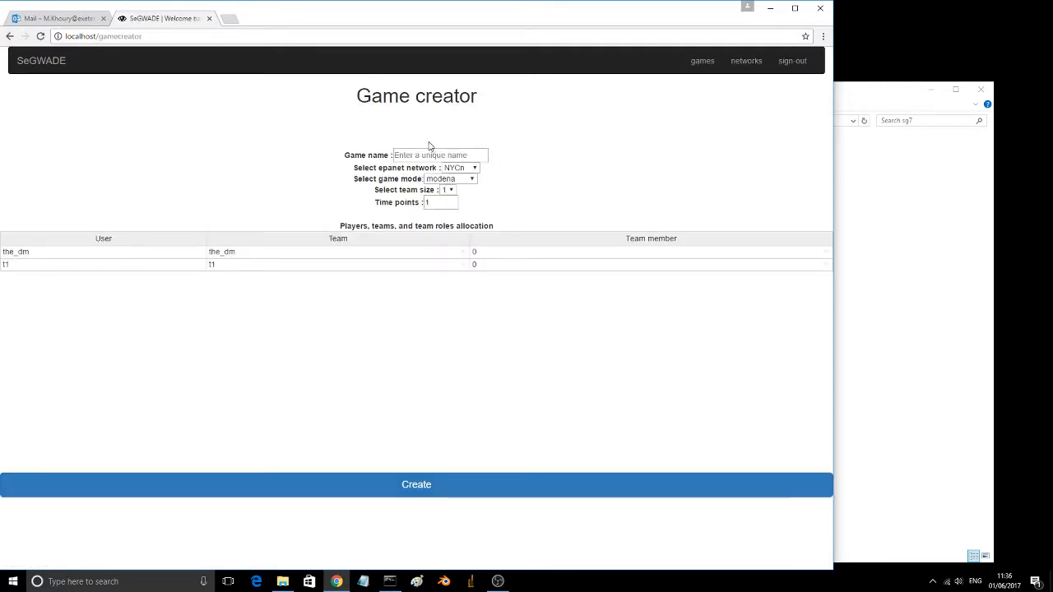
left_click(426, 153)
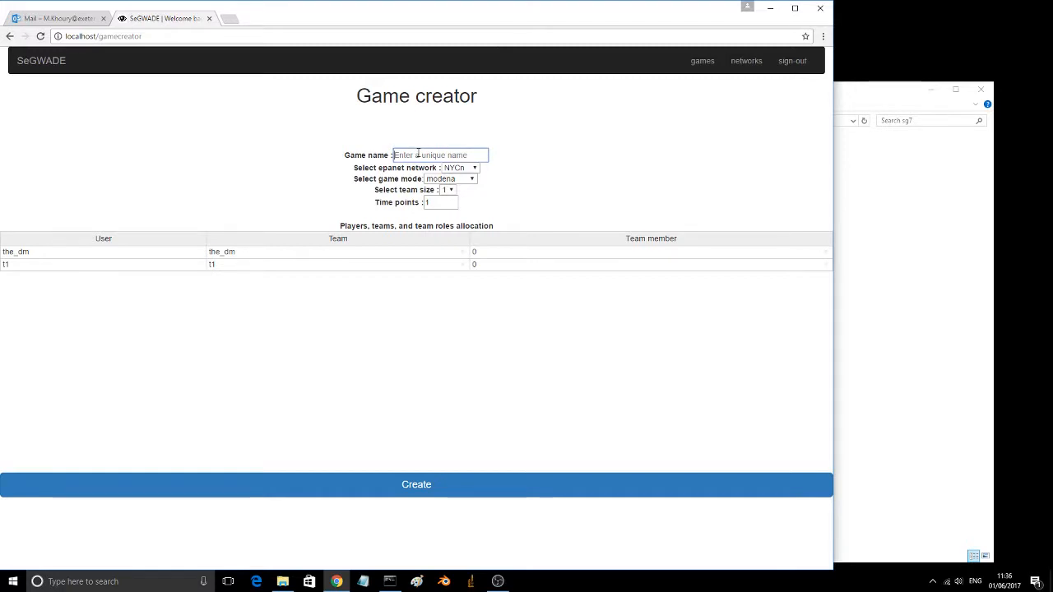
type("N")
type("YV")
key("BackSpace")
key("BackSpace")
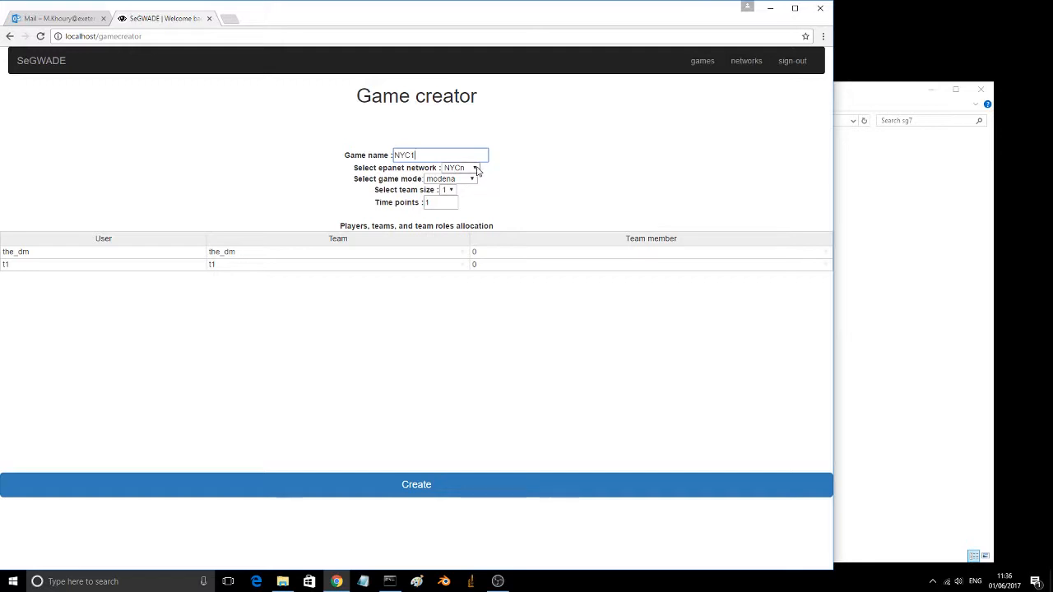
Step: Keep NYCn as the game's EPANET network and set the game mode to nyc
left_click(474, 168)
left_click(475, 169)
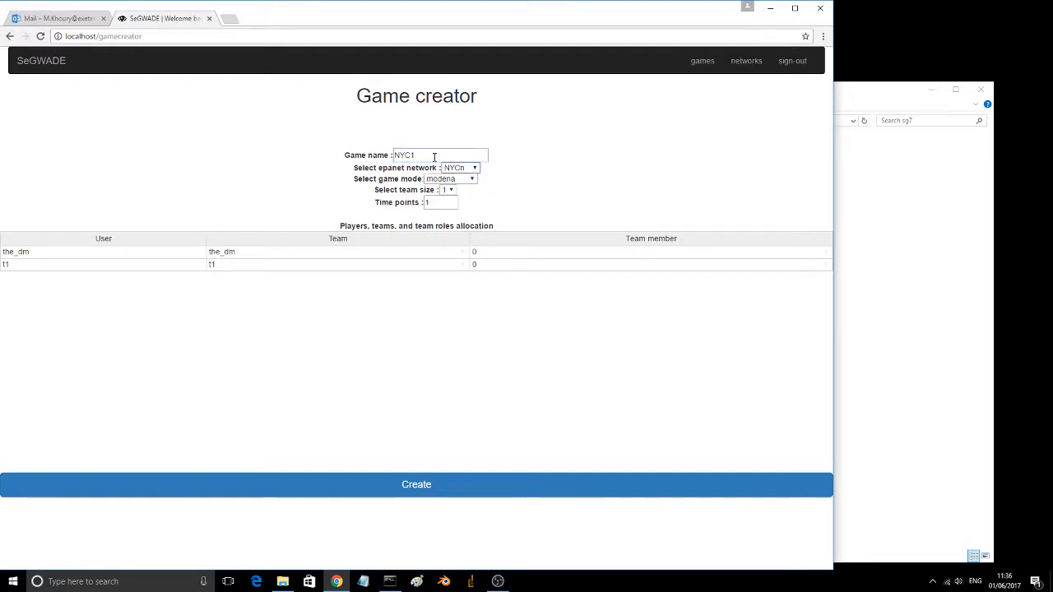
left_click(473, 180)
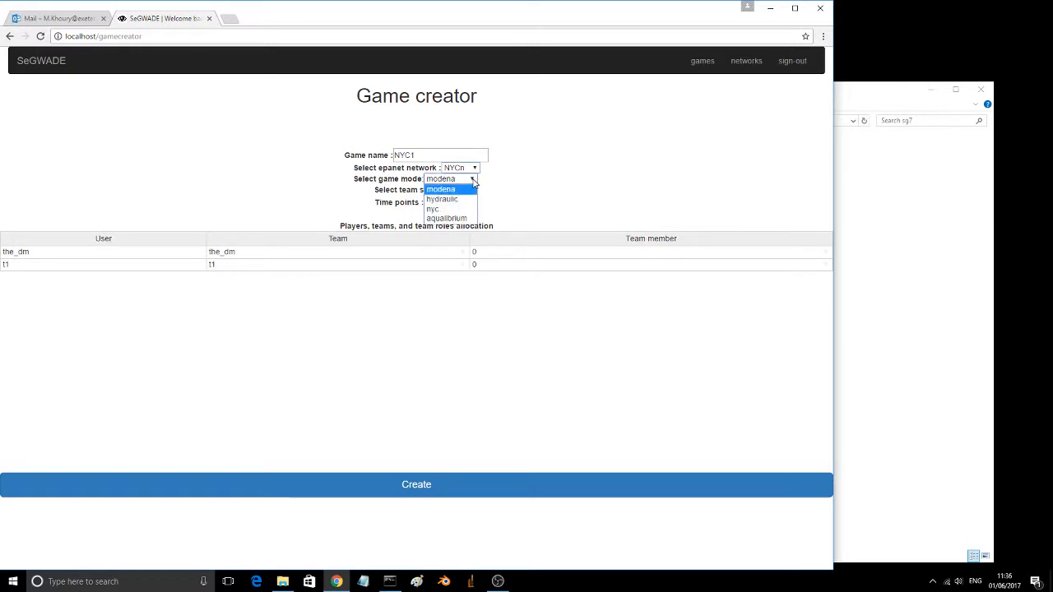
left_click(432, 211)
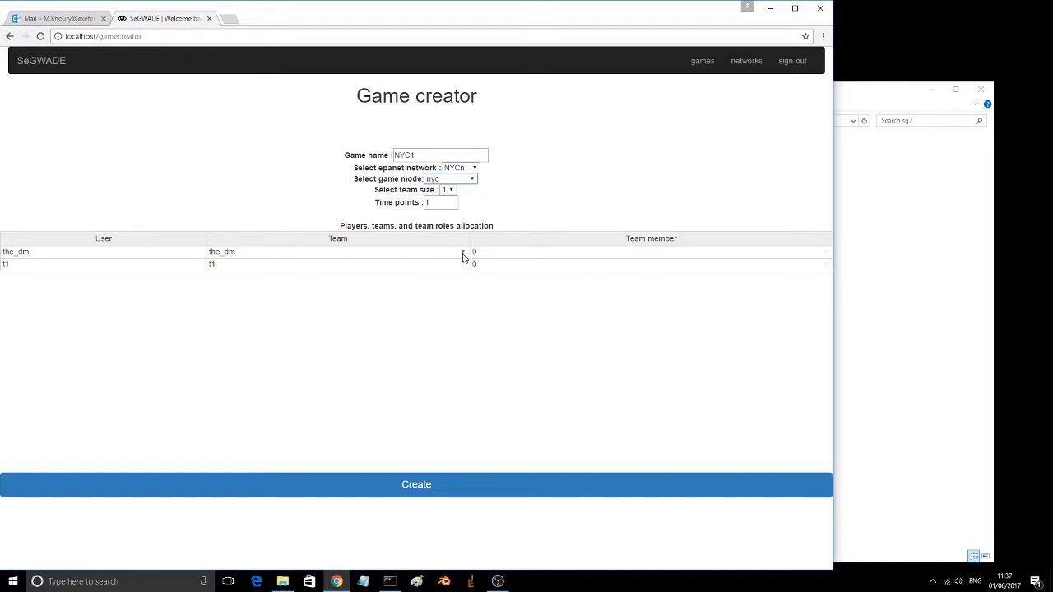
Step: Set both the team and the team member of the_dm to -1 and create the NYC1 game
left_click(462, 253)
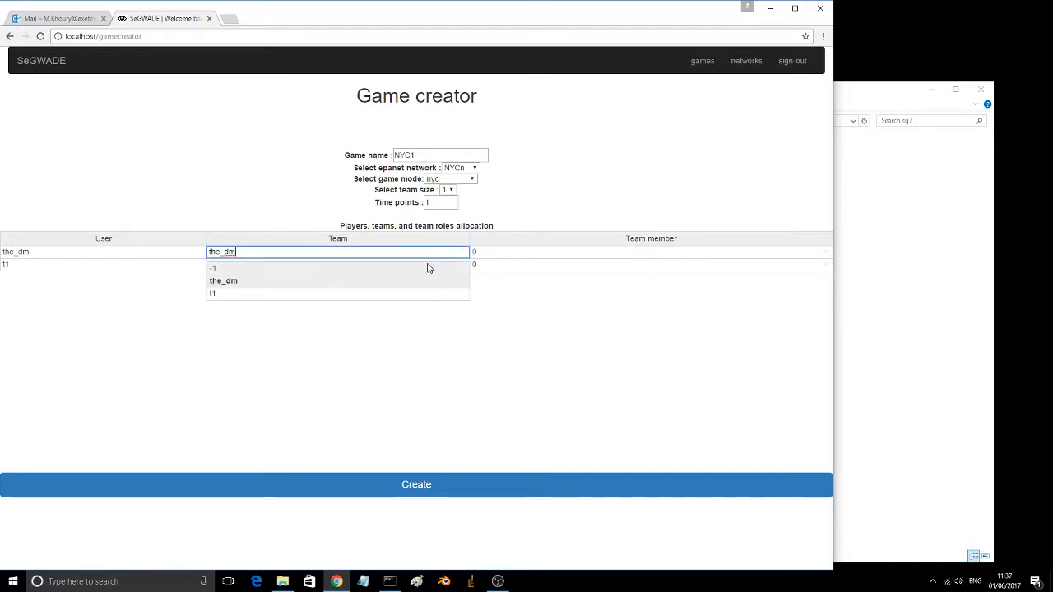
left_click(432, 267)
left_click(827, 257)
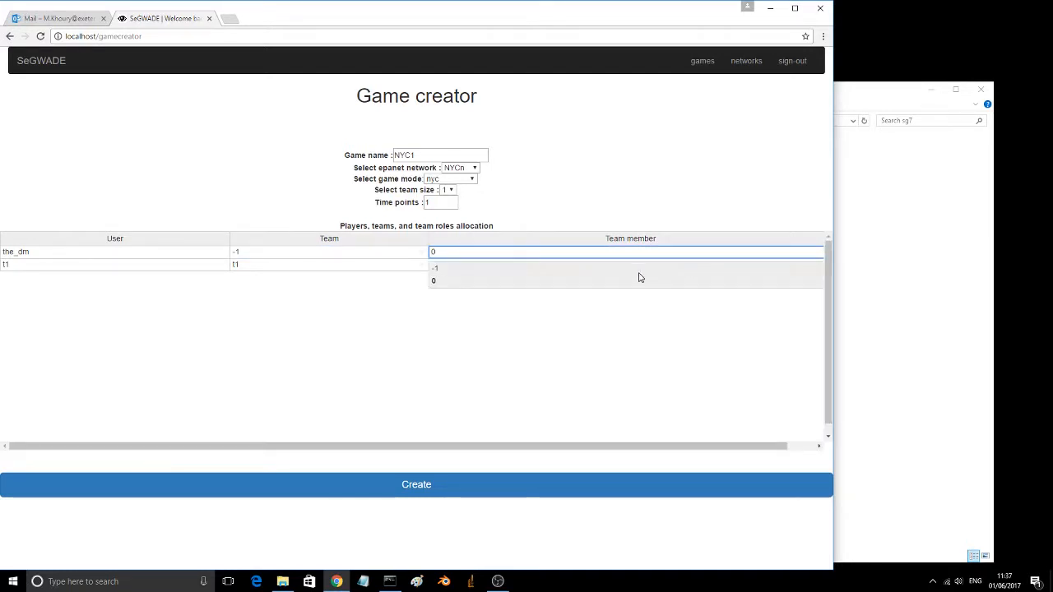
left_click(614, 270)
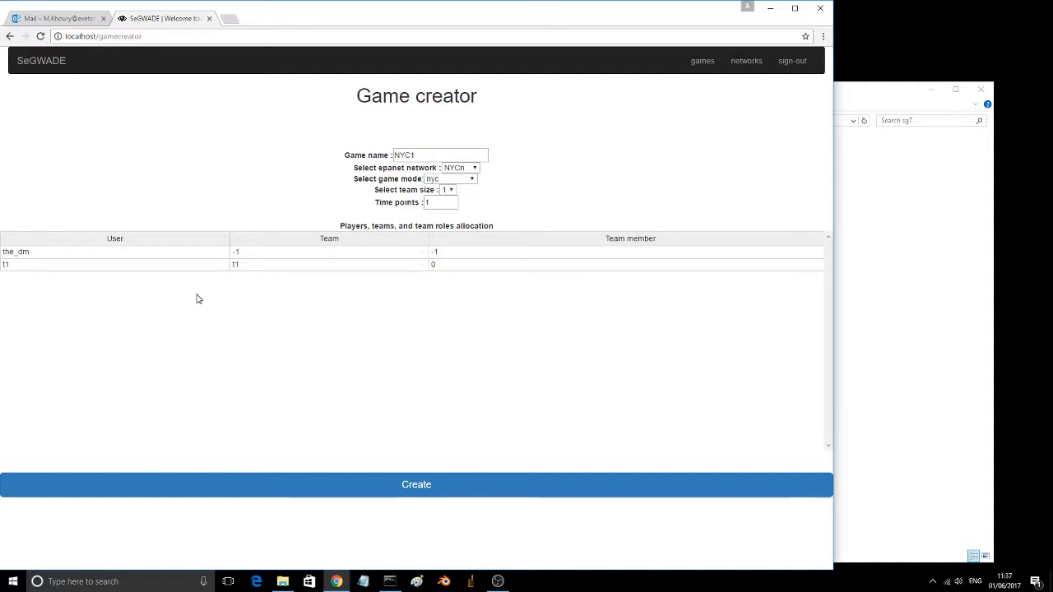
left_click(420, 490)
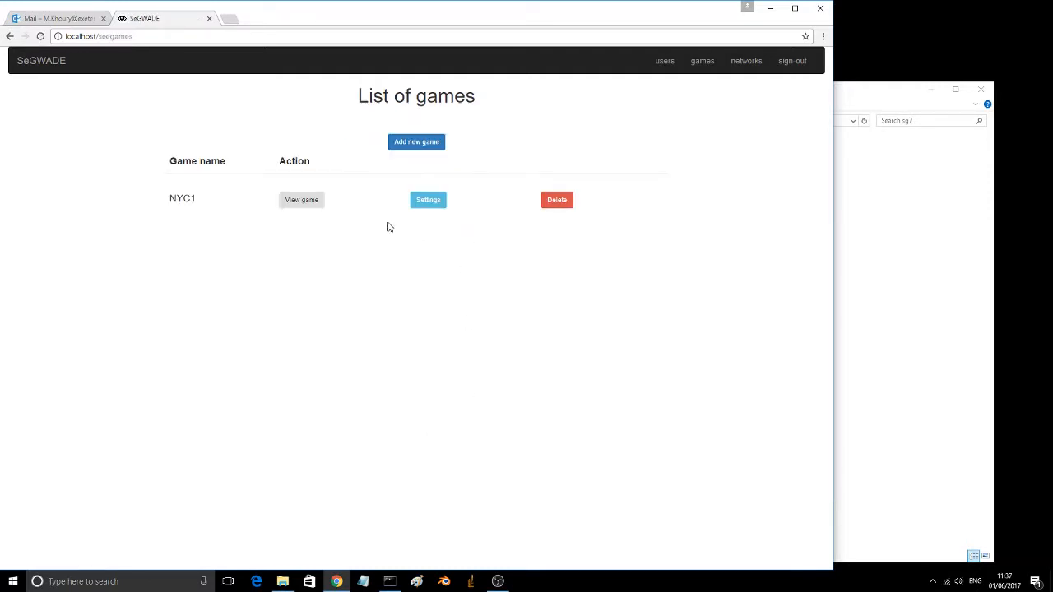
Step: In the NYC1 game settings, allow any player to participate as an open game and save the update
left_click(424, 204)
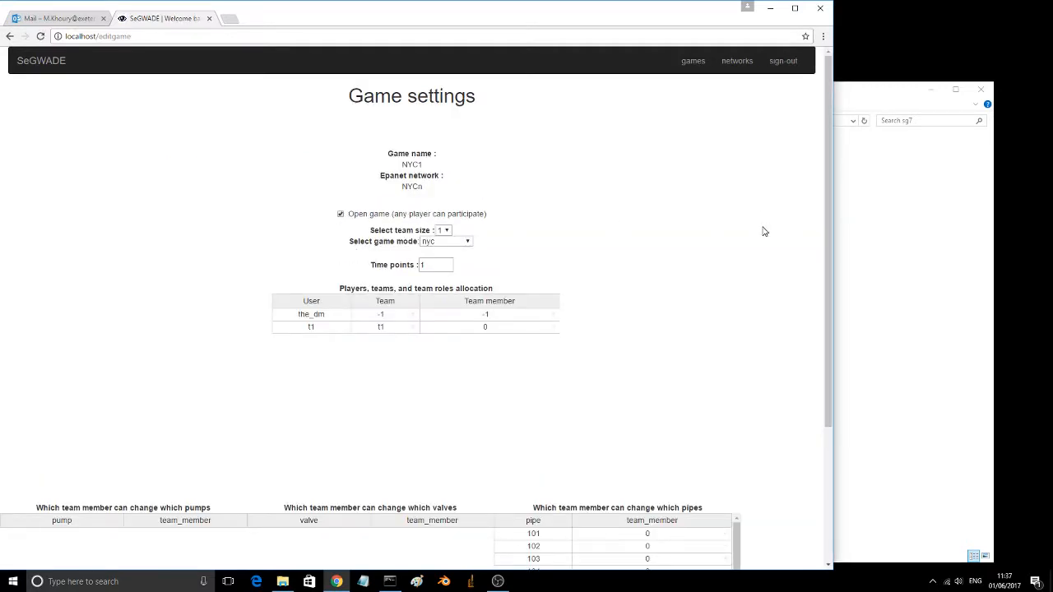
scroll(764, 231, "down", 3)
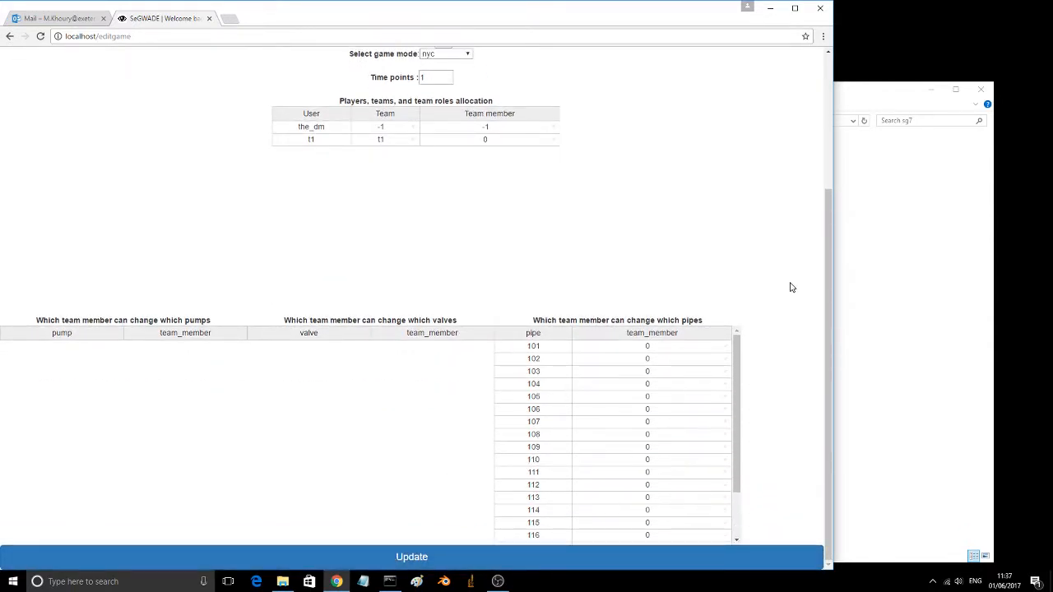
scroll(790, 287, "up", 2)
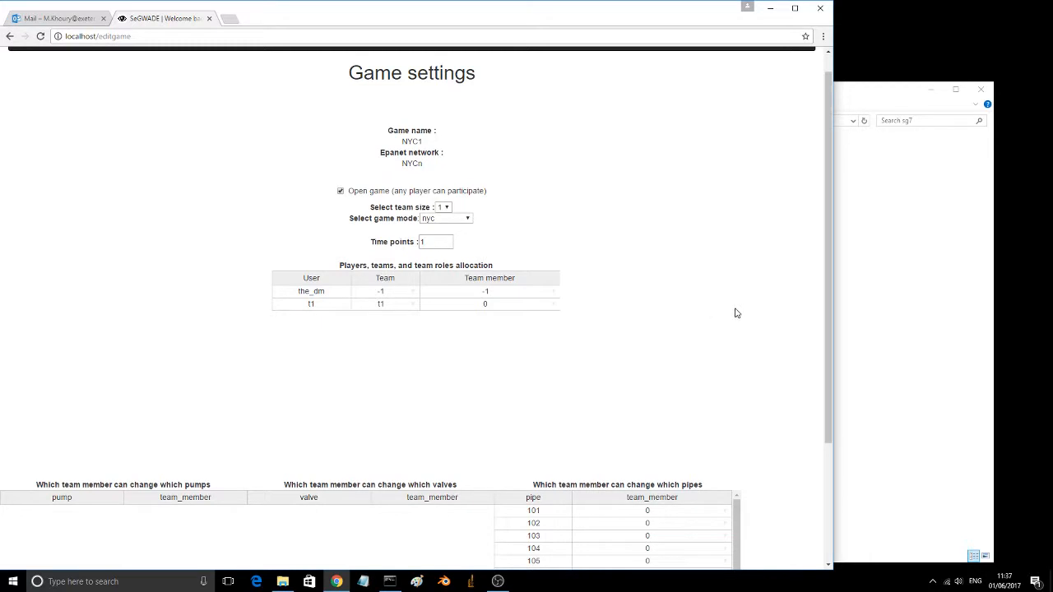
scroll(787, 306, "down", 2)
left_click(412, 566)
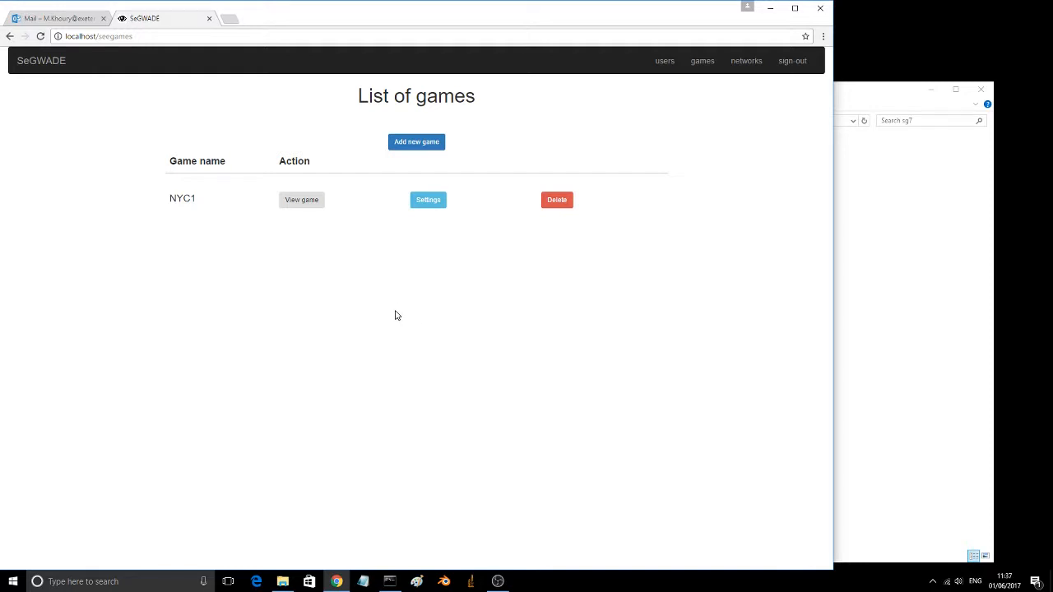
Step: Start the NYC1 game from its Dungeon Master interface and return to the list of games
left_click(305, 207)
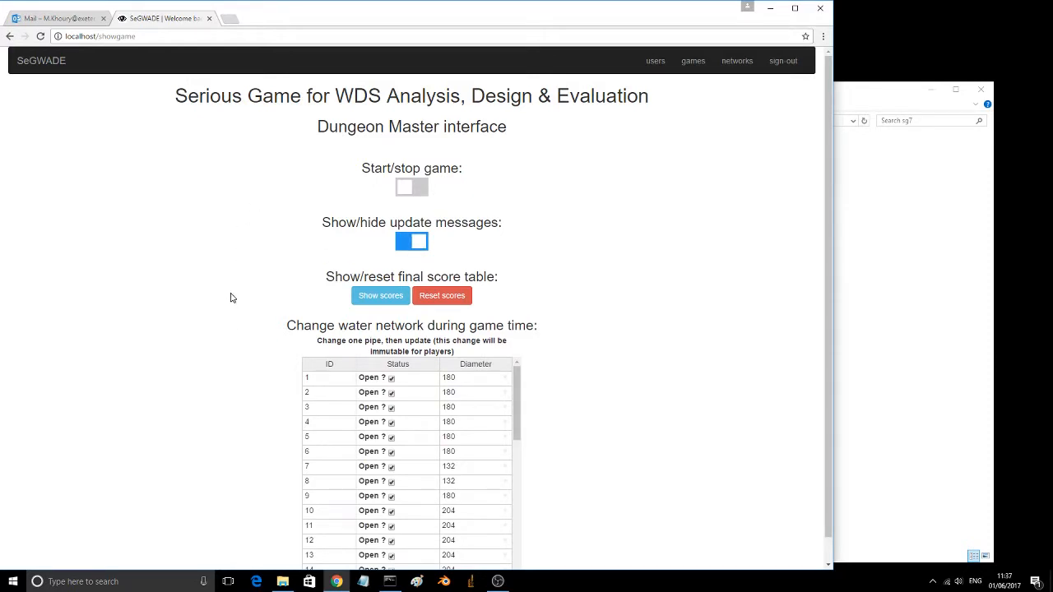
left_click(416, 191)
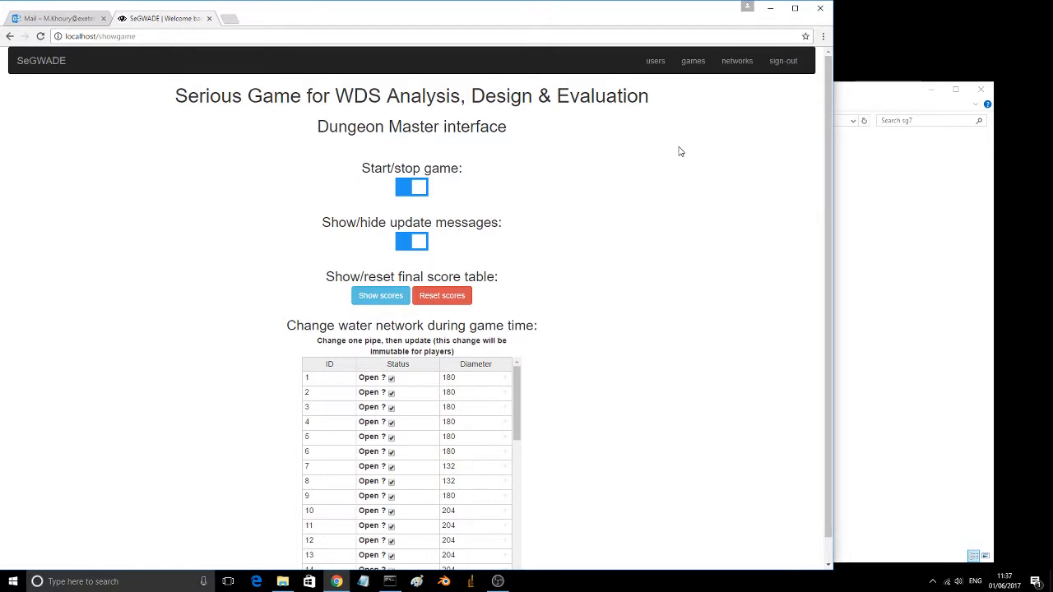
left_click(694, 62)
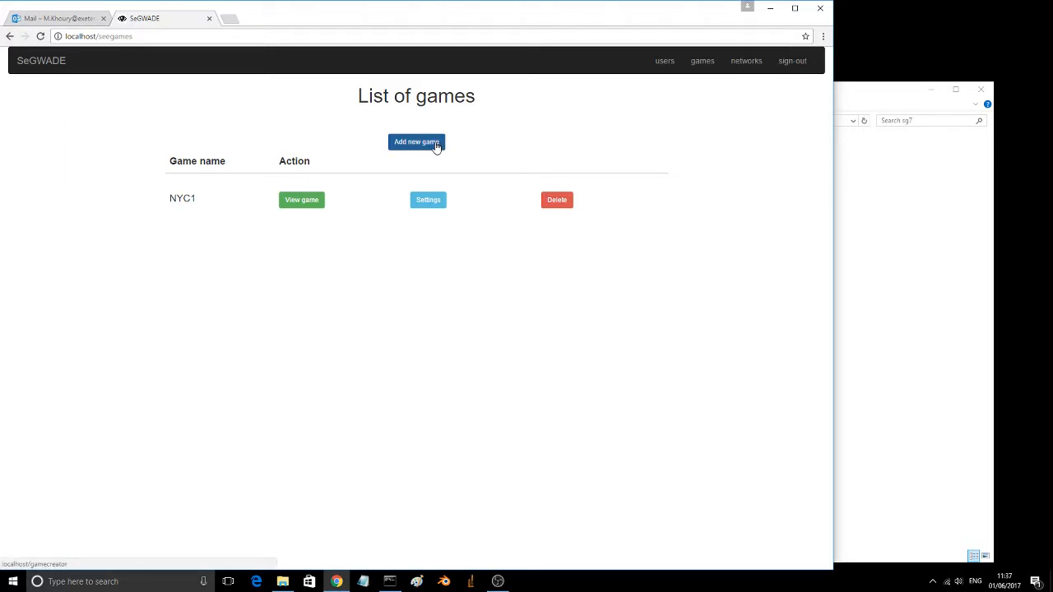
Step: Start a new game named AQUA1 with the EPANET network AQUAg and the game mode aqualibrium
left_click(418, 146)
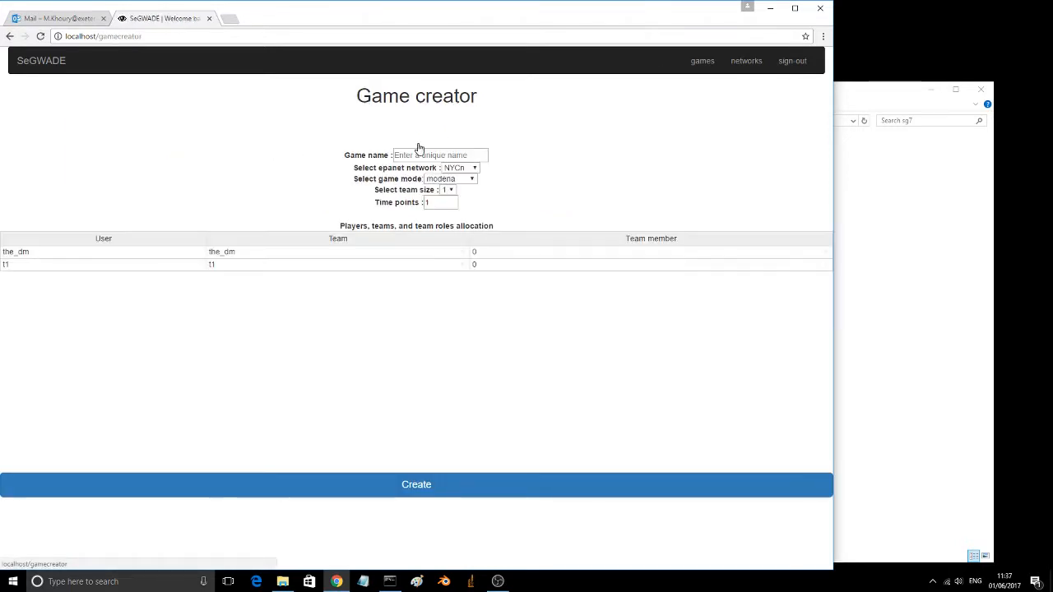
left_click(418, 154)
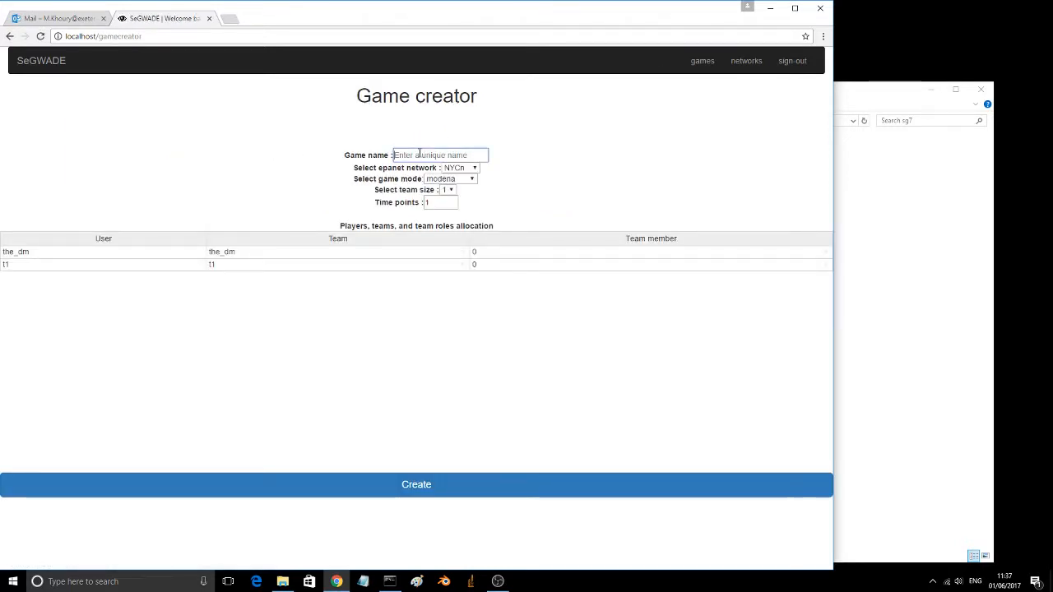
type("AQUA")
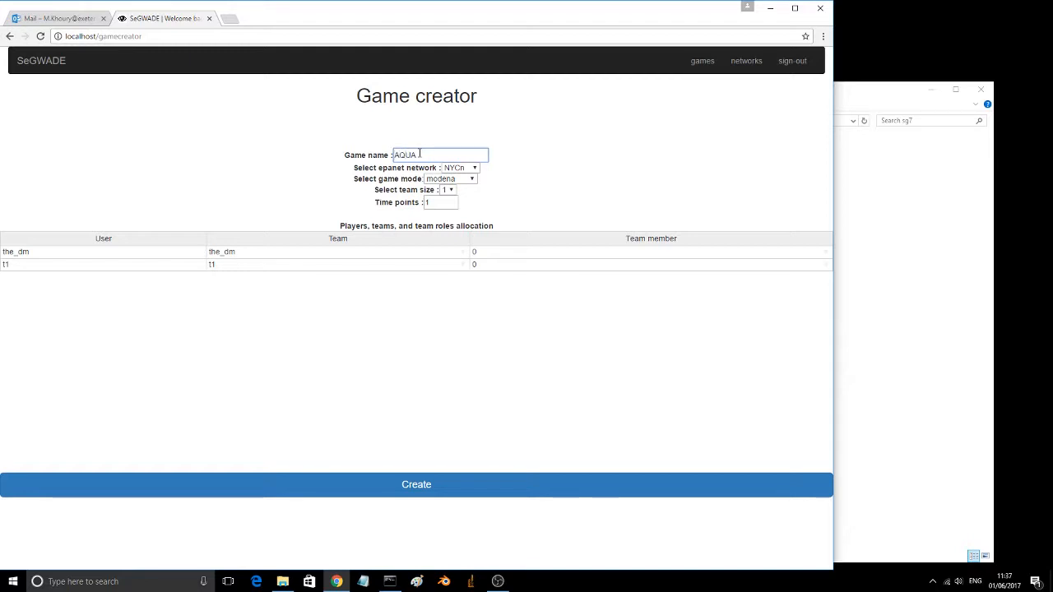
type("1")
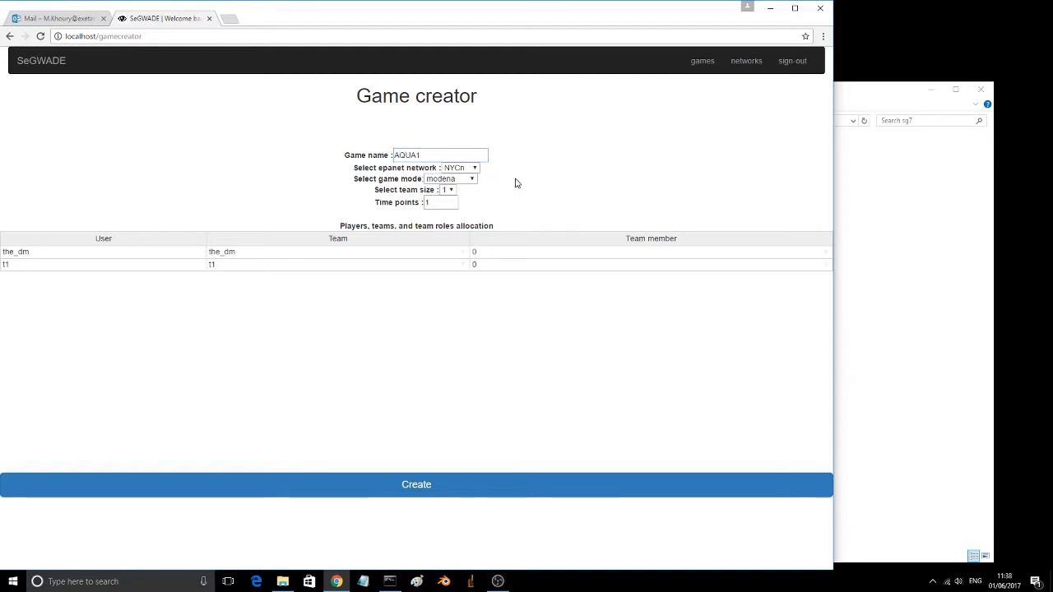
left_click(475, 168)
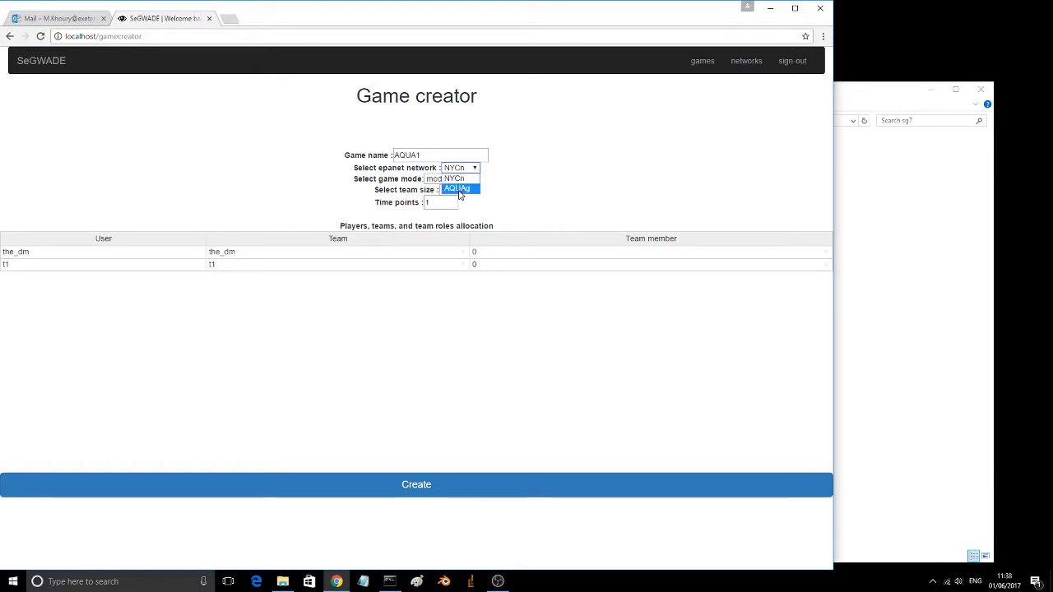
left_click(459, 190)
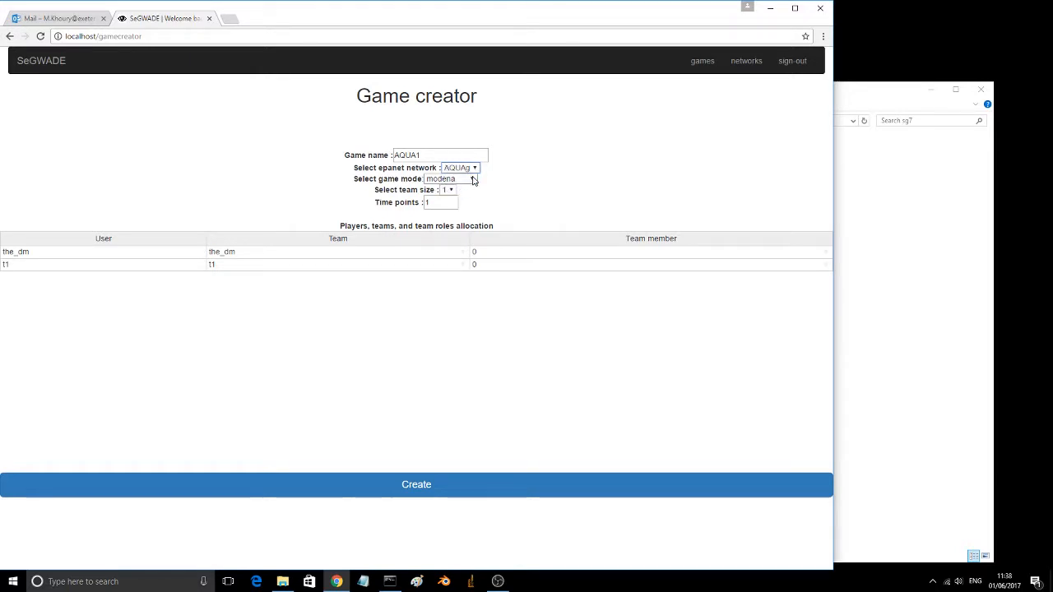
left_click(473, 179)
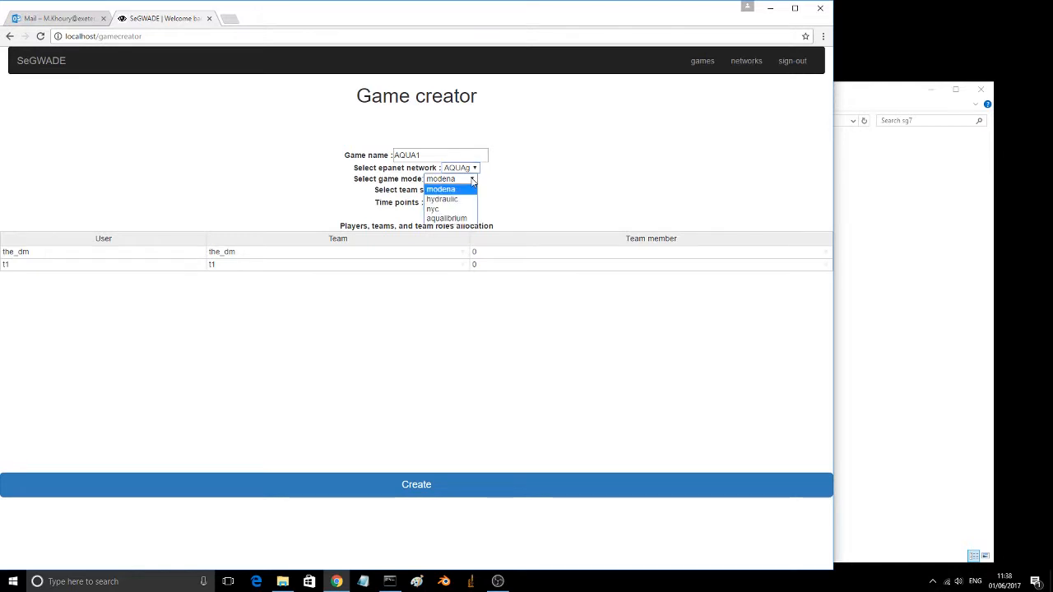
left_click(451, 218)
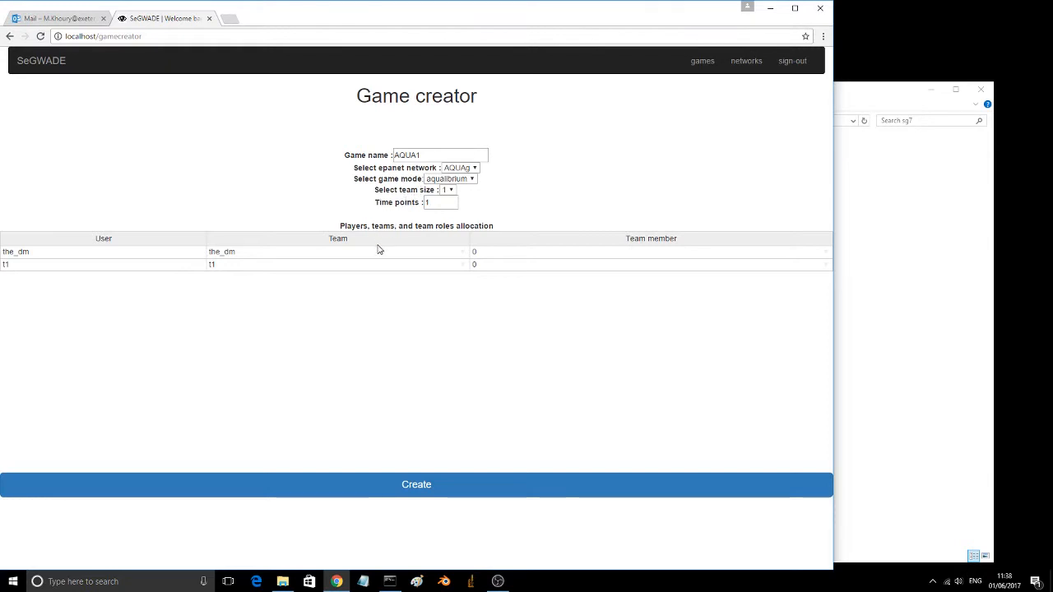
Step: Set both the team and the team member of the_dm to -1 and create the AQUA1 game
left_click(463, 255)
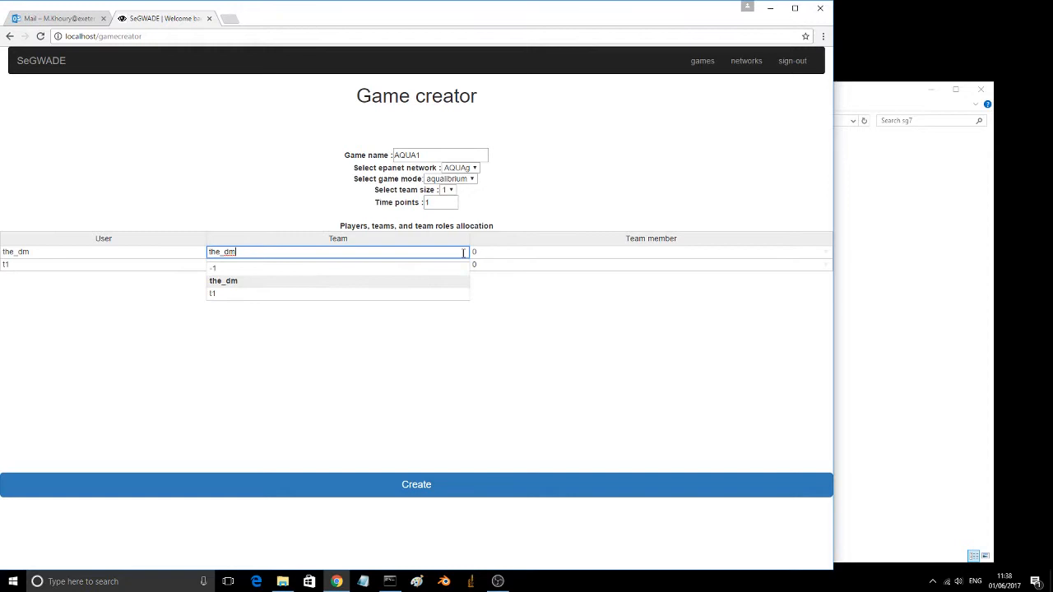
left_click(440, 269)
left_click(827, 254)
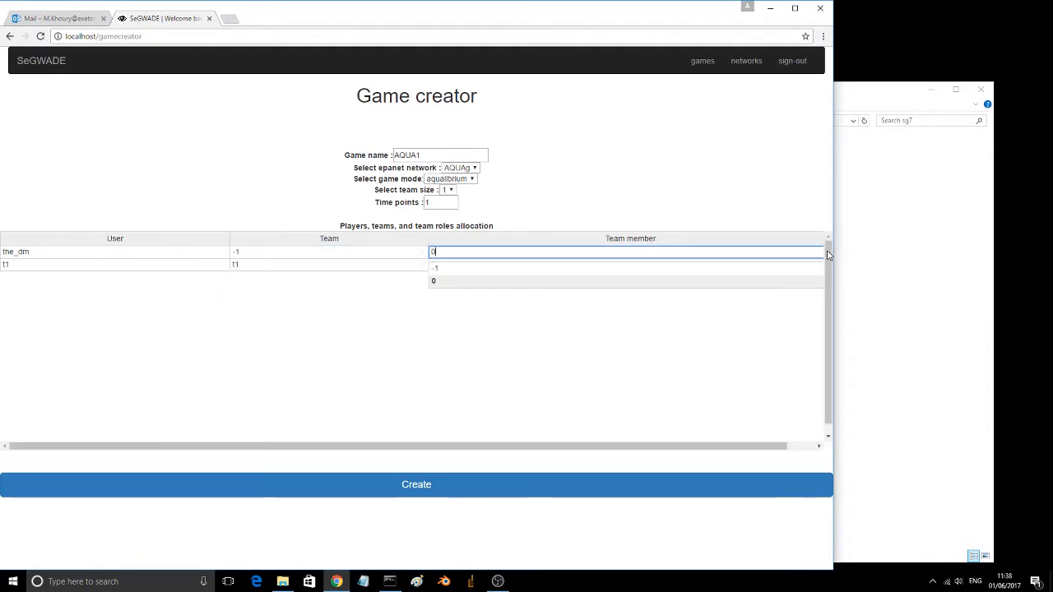
left_click(719, 268)
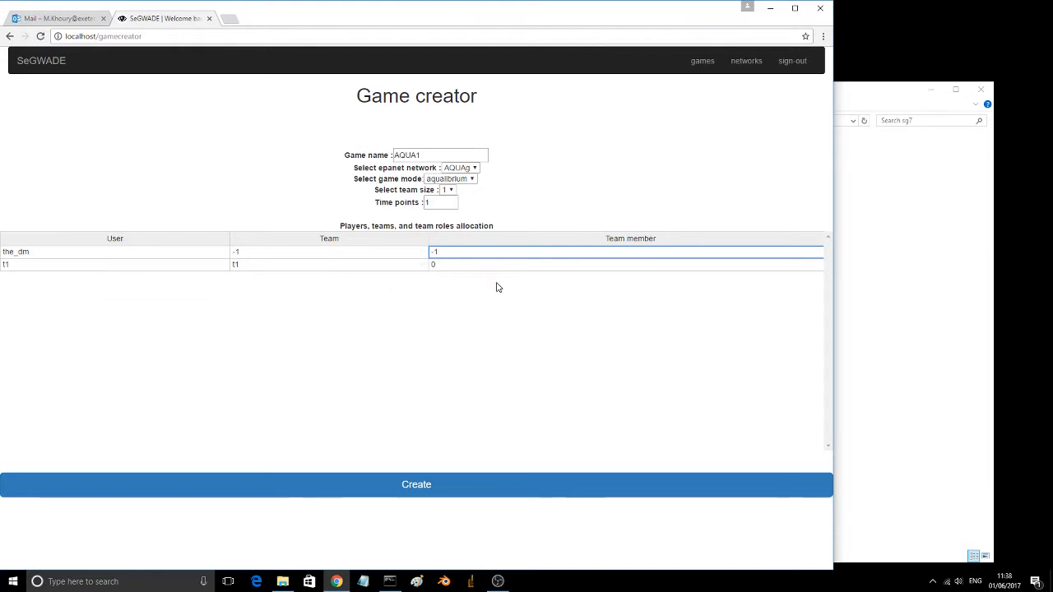
left_click(418, 487)
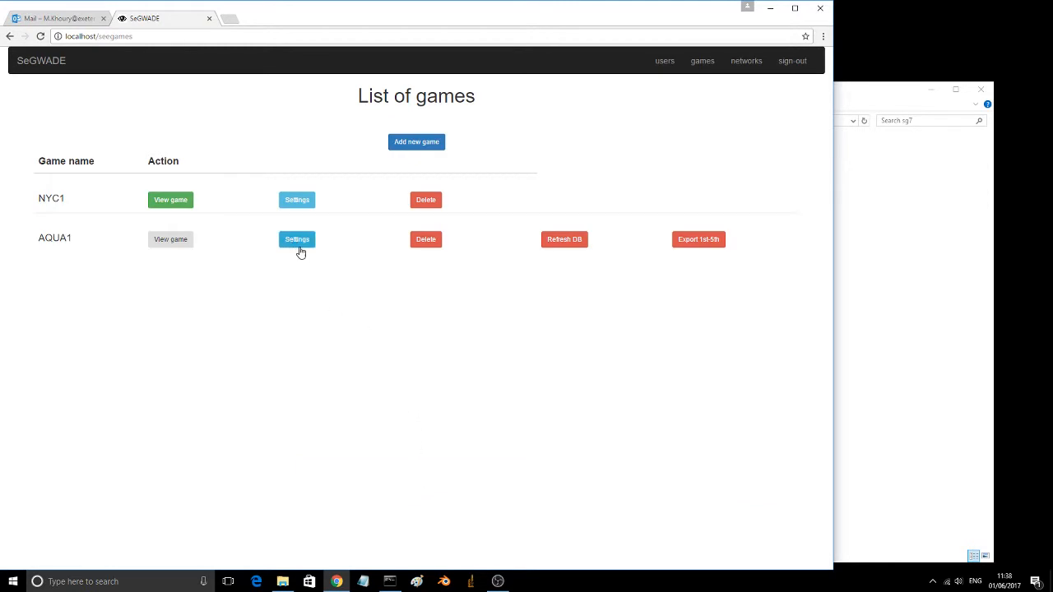
Step: In the AQUA1 game settings, allow any player to participate as an open game and save the update
left_click(297, 240)
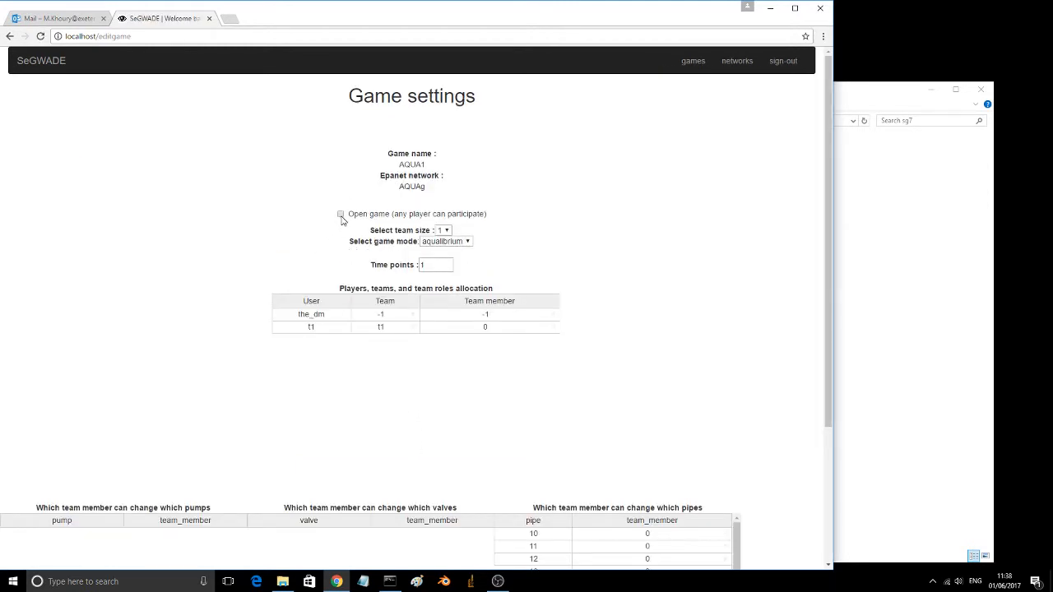
scroll(771, 424, "down", 3)
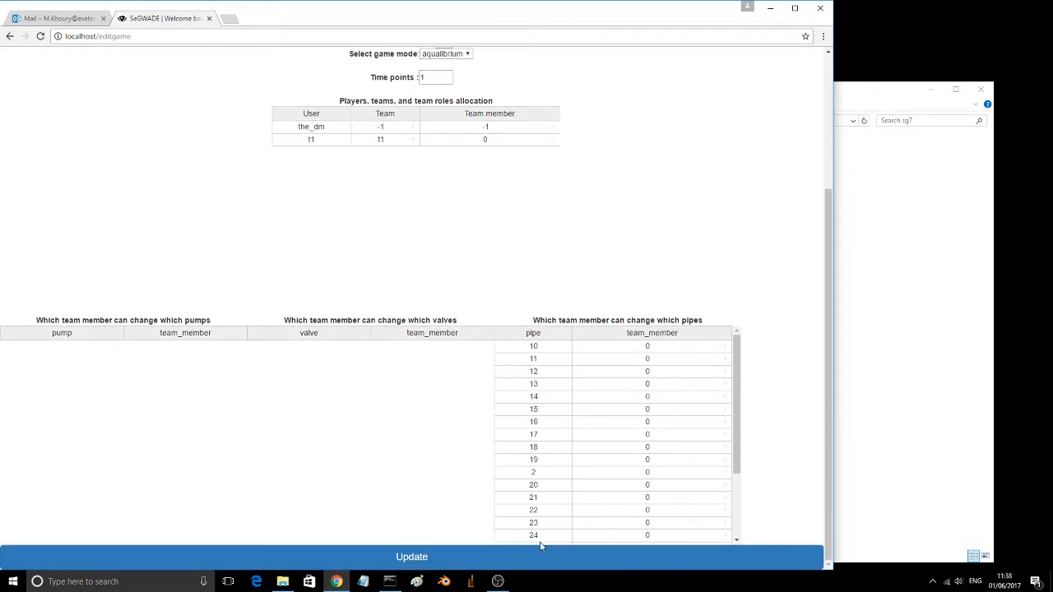
left_click(403, 559)
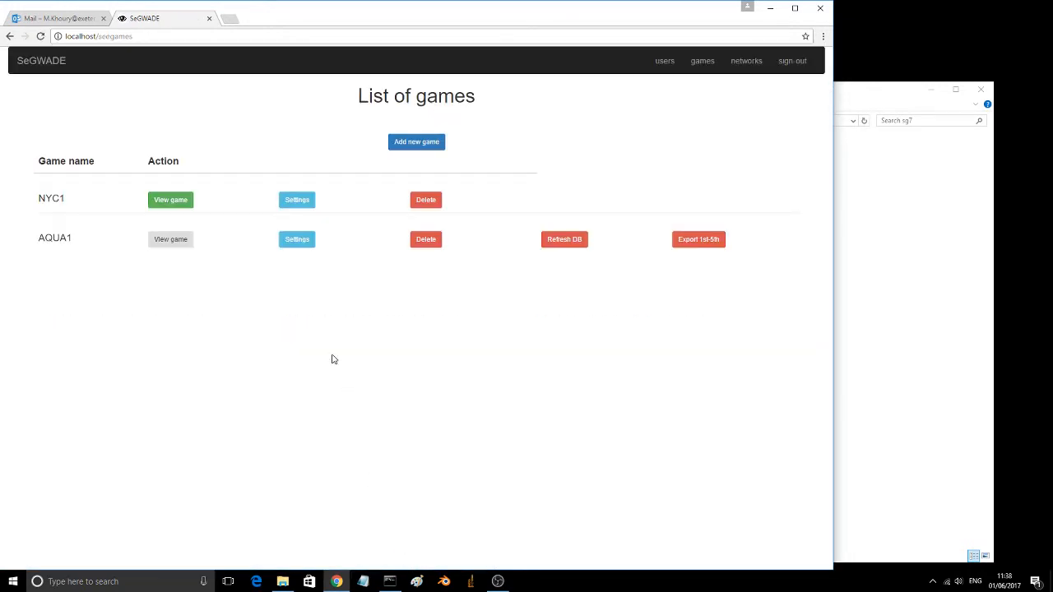
Step: Start the AQUA1 game from its Dungeon Master interface and sign out of the administrator account
left_click(168, 240)
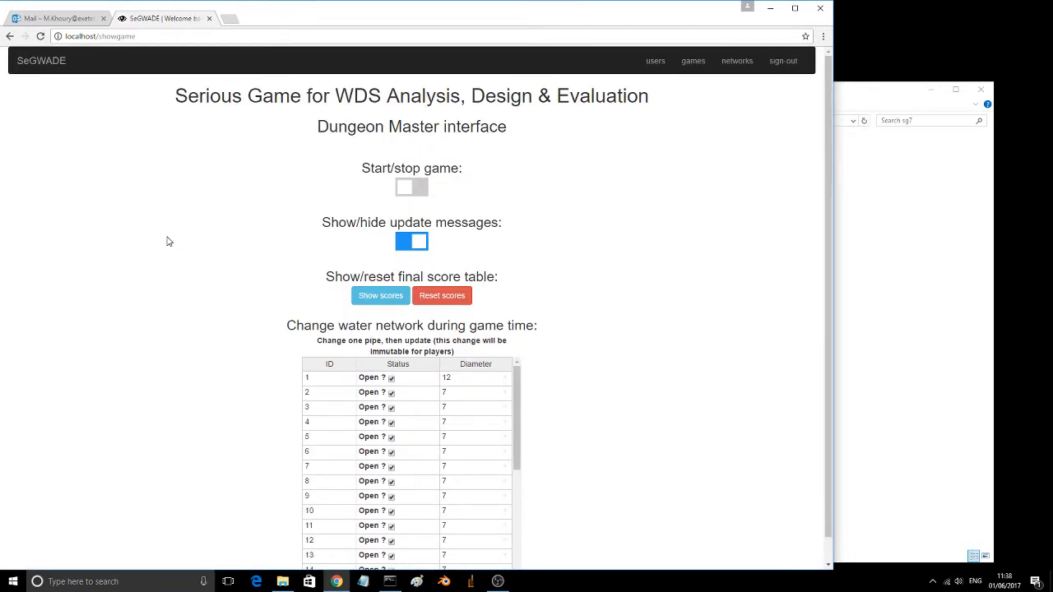
left_click(416, 188)
left_click(783, 61)
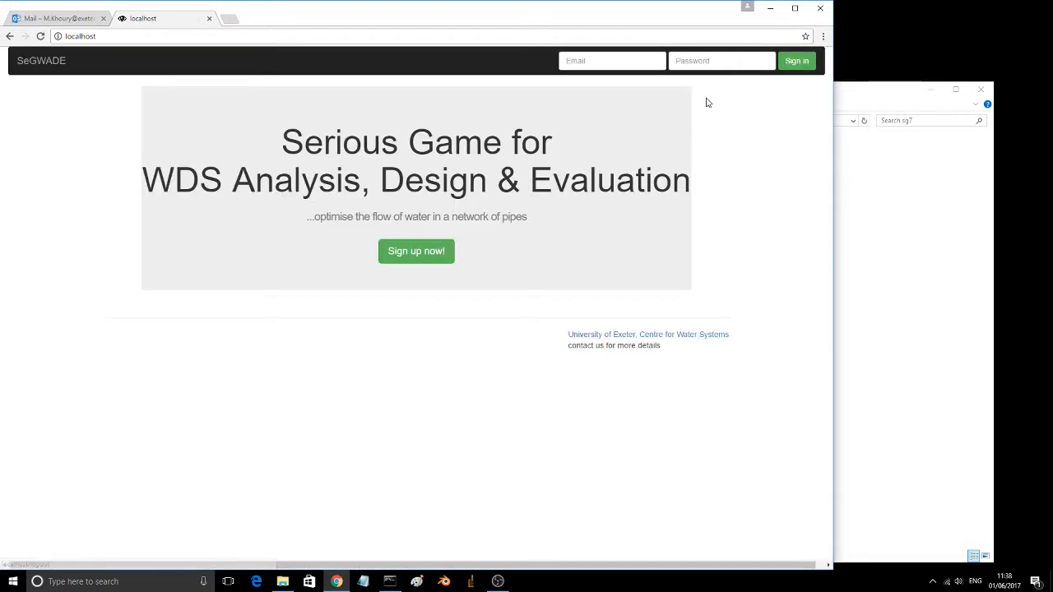
Step: Sign in as player t1 with the account's e-mail and password
left_click(598, 61)
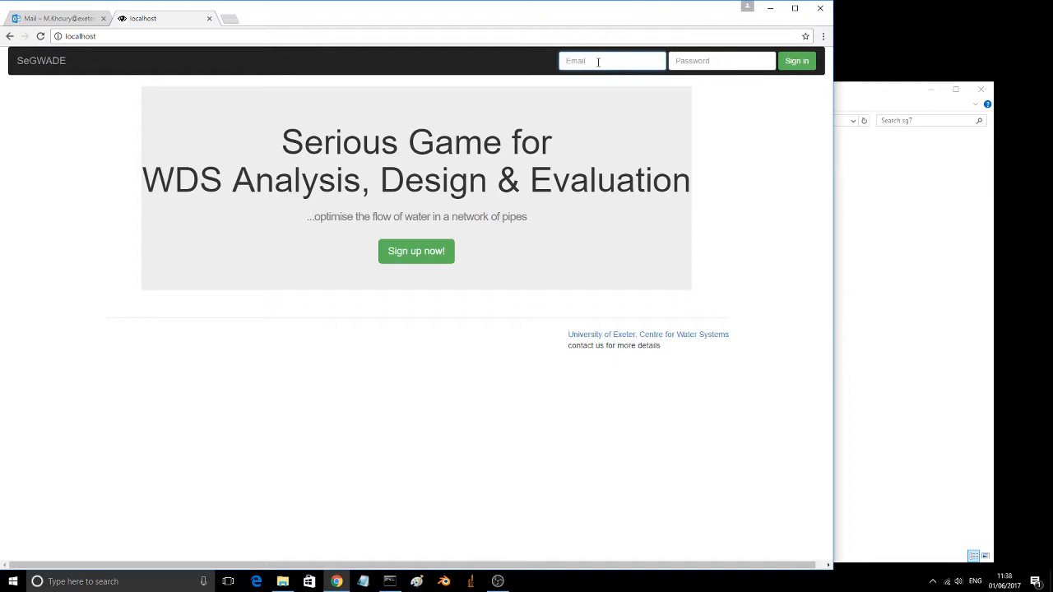
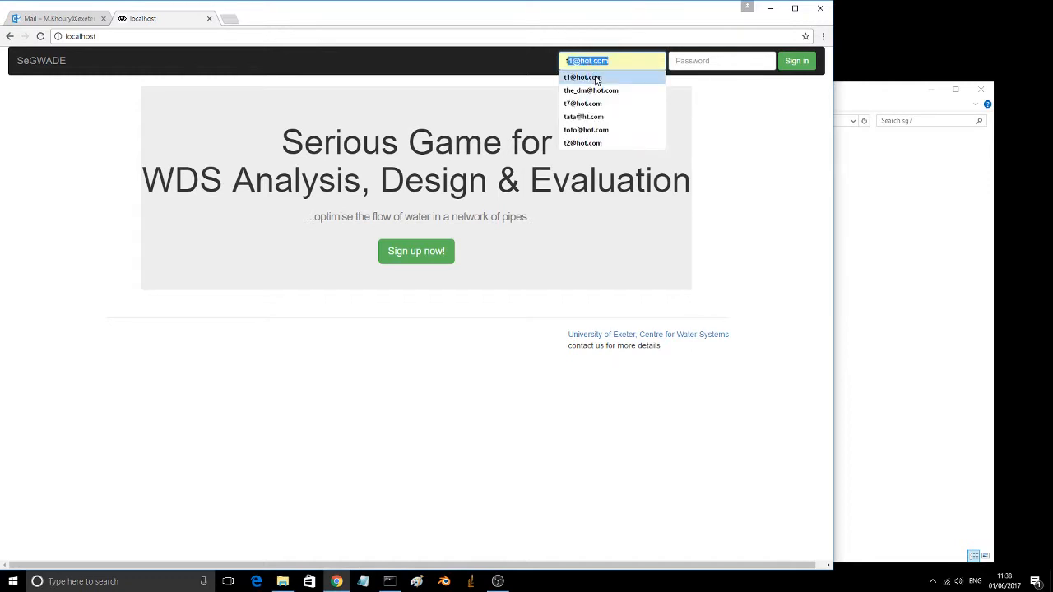
left_click(598, 80)
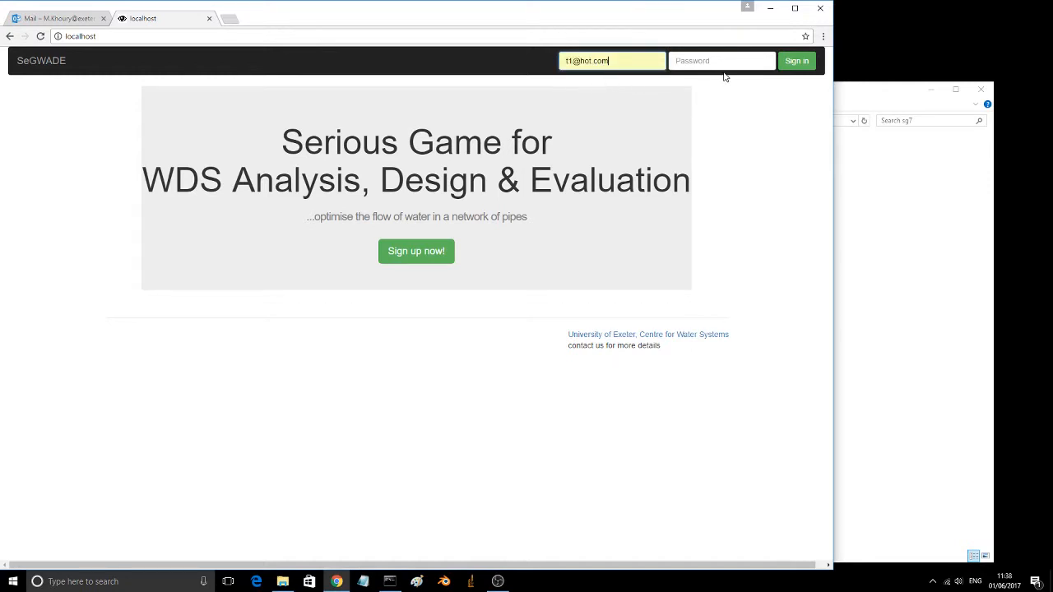
left_click(735, 60)
type("1")
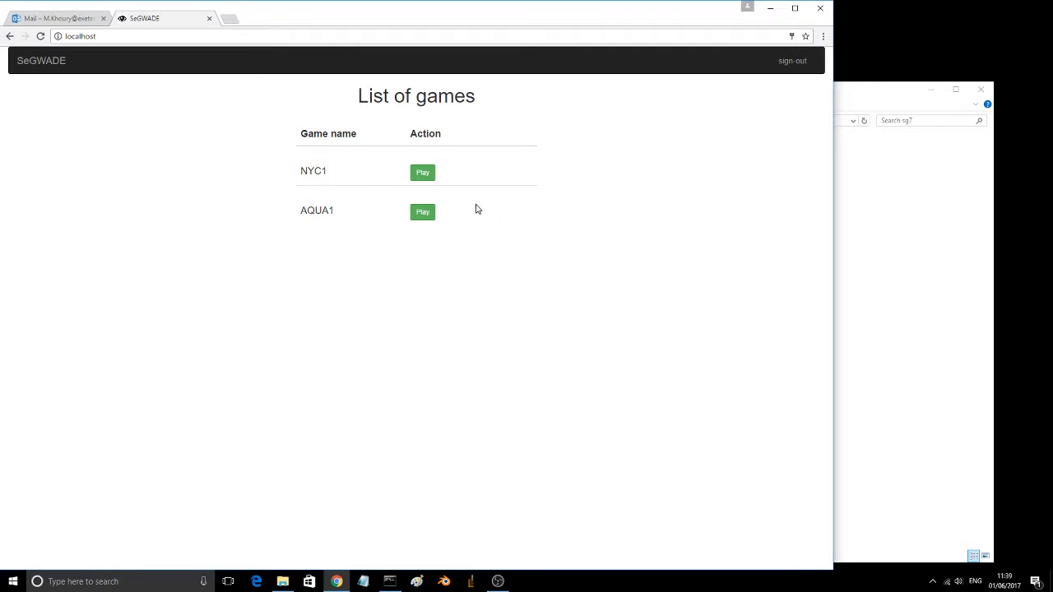
Step: Play the NYC1 game, set the curved pipe between nodes 17 and 18 to diameter 108, and commit the solution
left_click(422, 176)
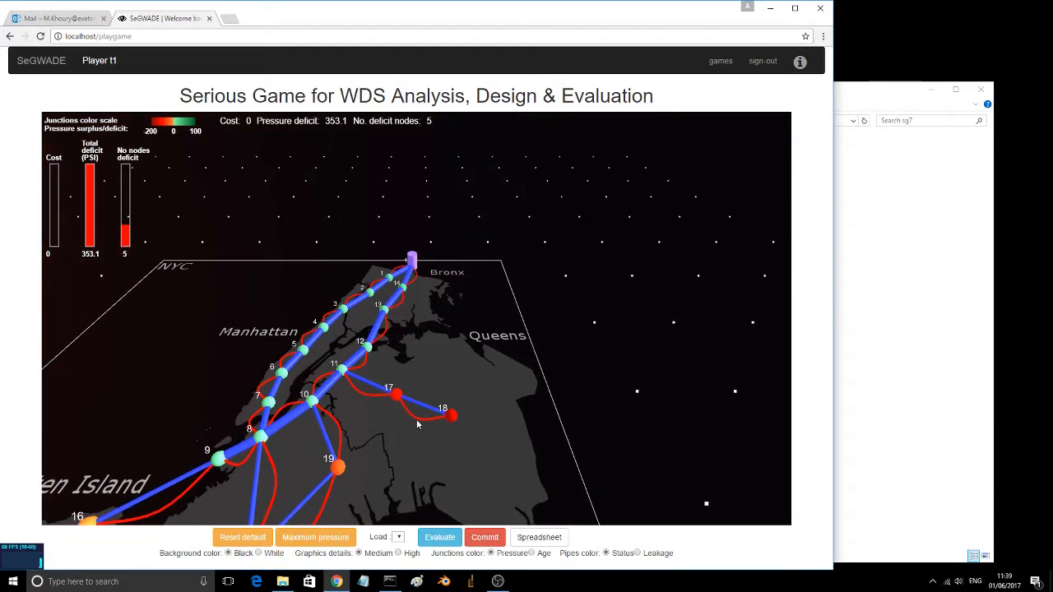
left_click(417, 425)
left_click(704, 273)
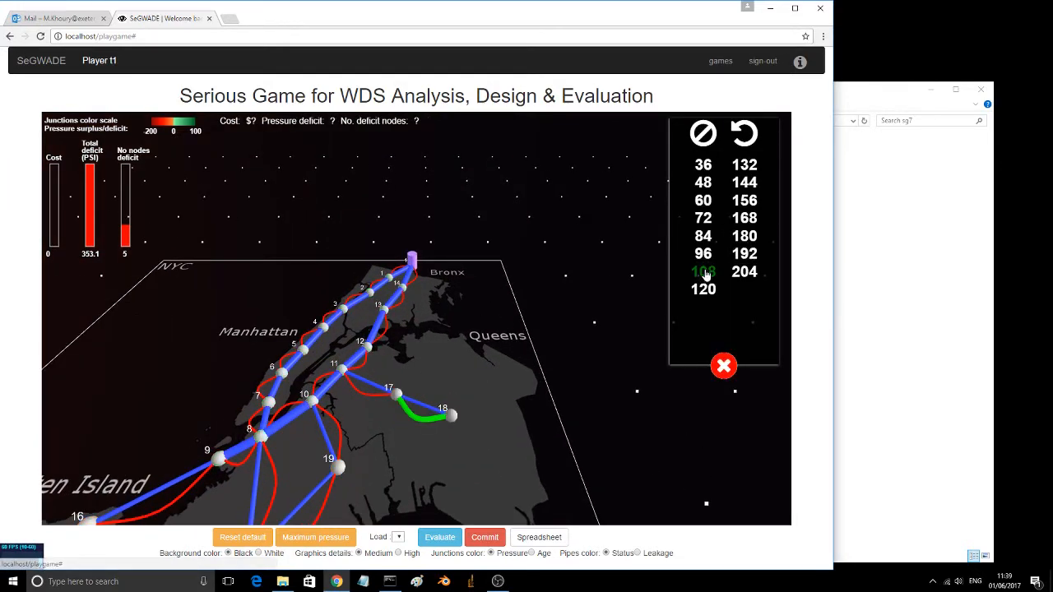
left_click(724, 366)
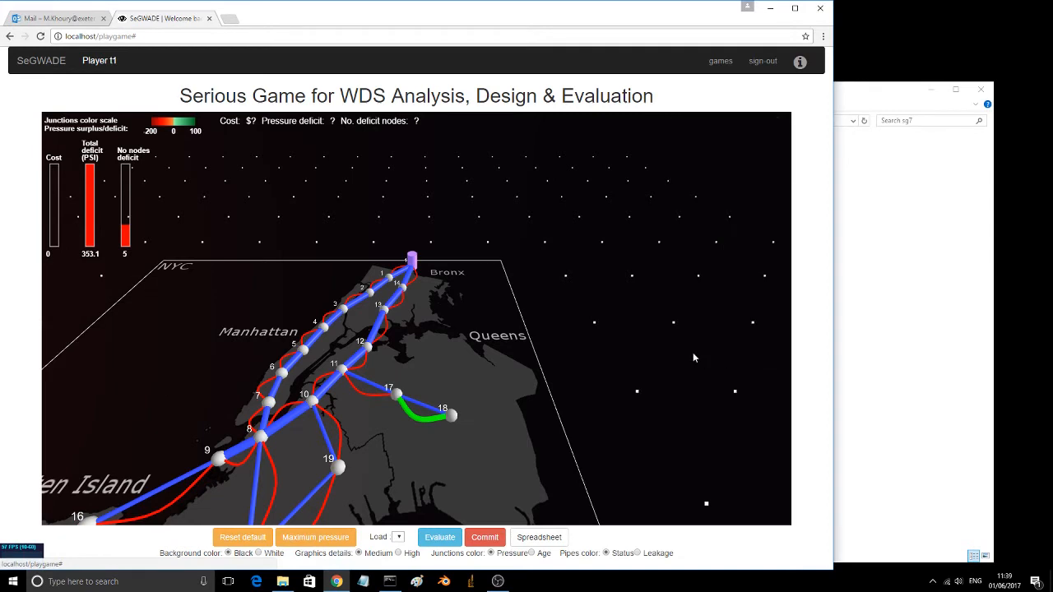
left_click(484, 537)
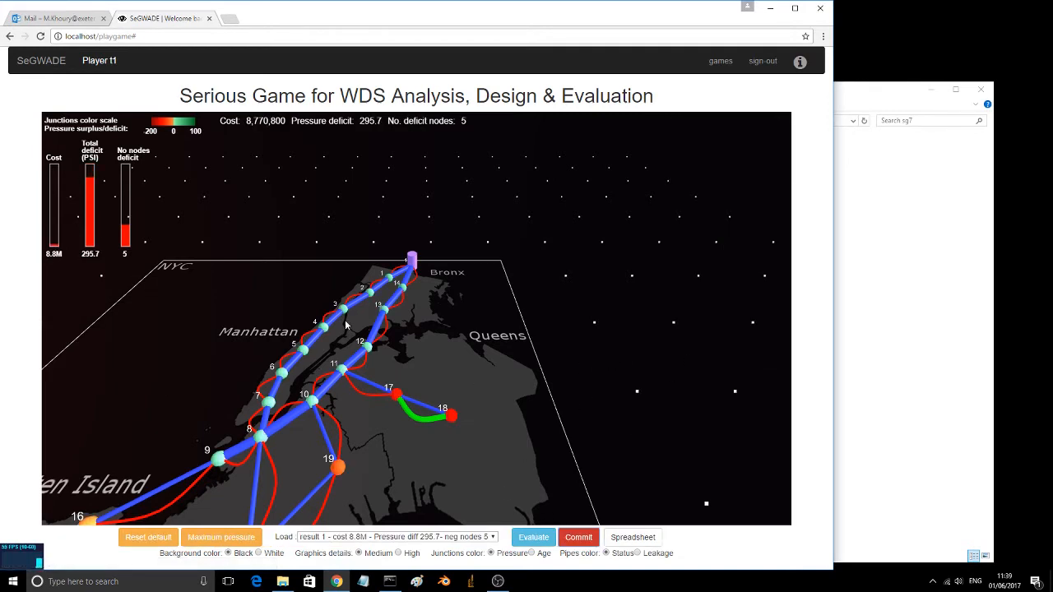
Step: Set the curved pipe between nodes 11 and 17 to diameter 108 and commit the solution
left_click_drag(503, 367, 578, 273)
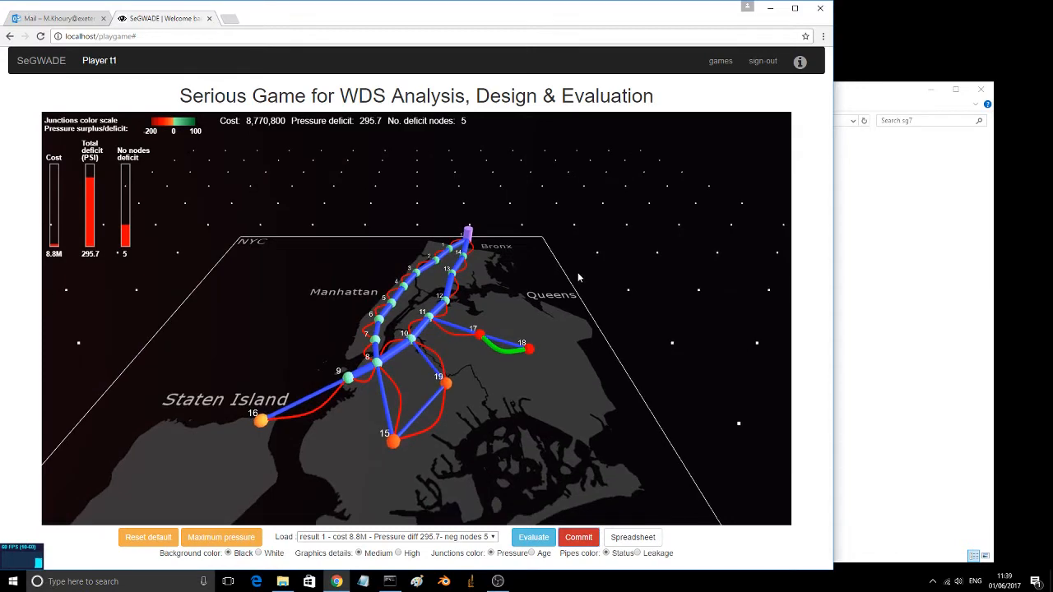
left_click(458, 328)
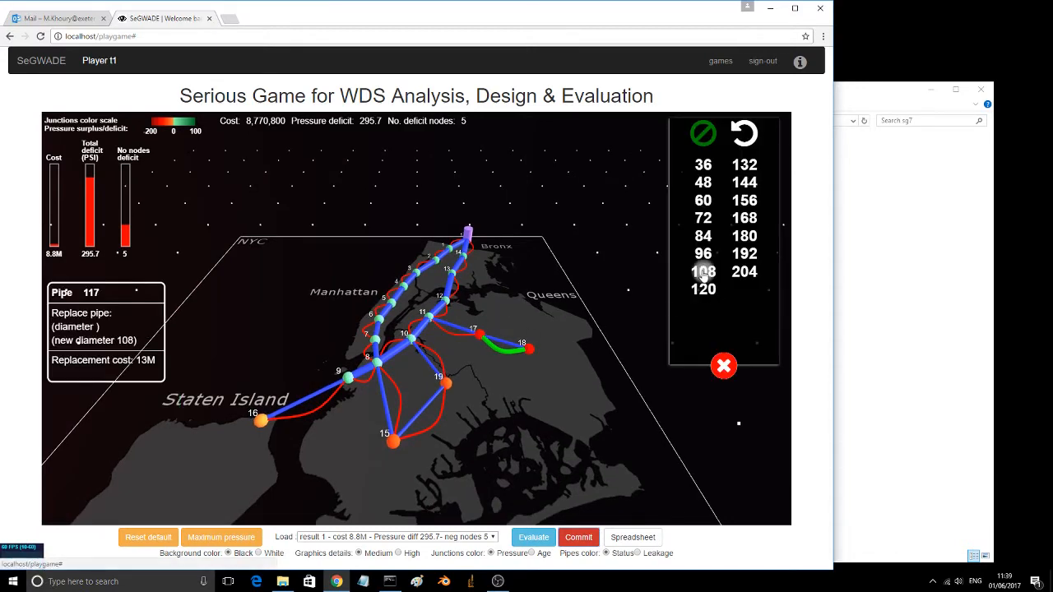
left_click(703, 272)
left_click(724, 366)
left_click(579, 537)
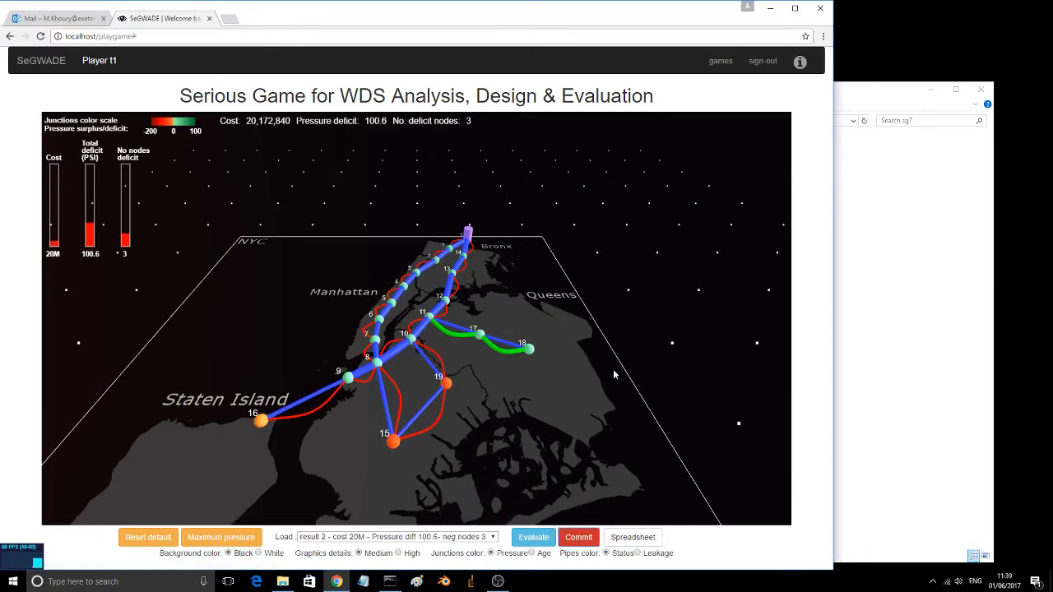
Step: Return to the list of games and play the AQUA1 game
left_click_drag(615, 367, 625, 433)
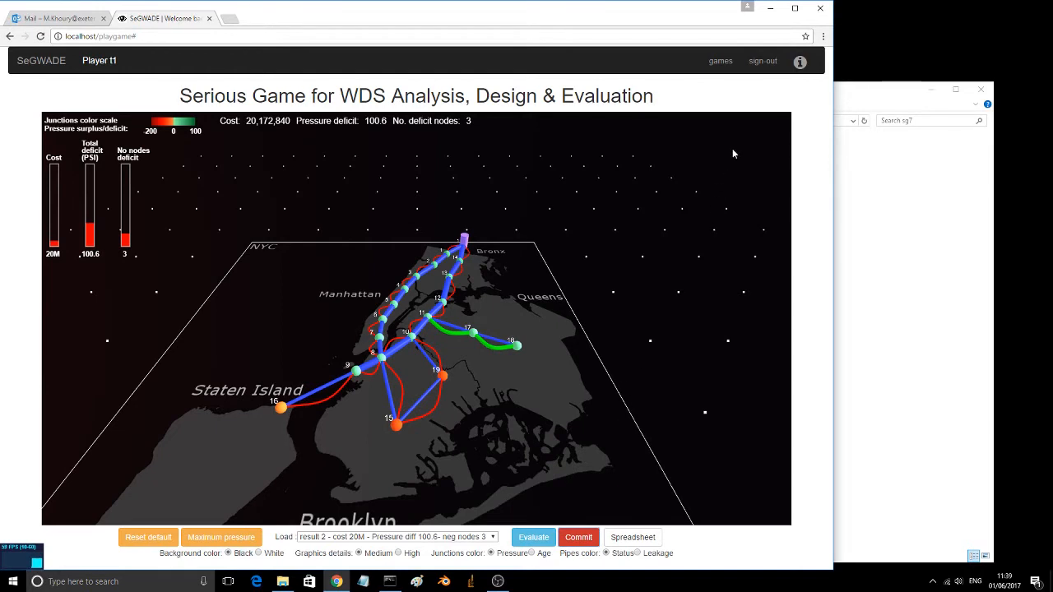
left_click(721, 61)
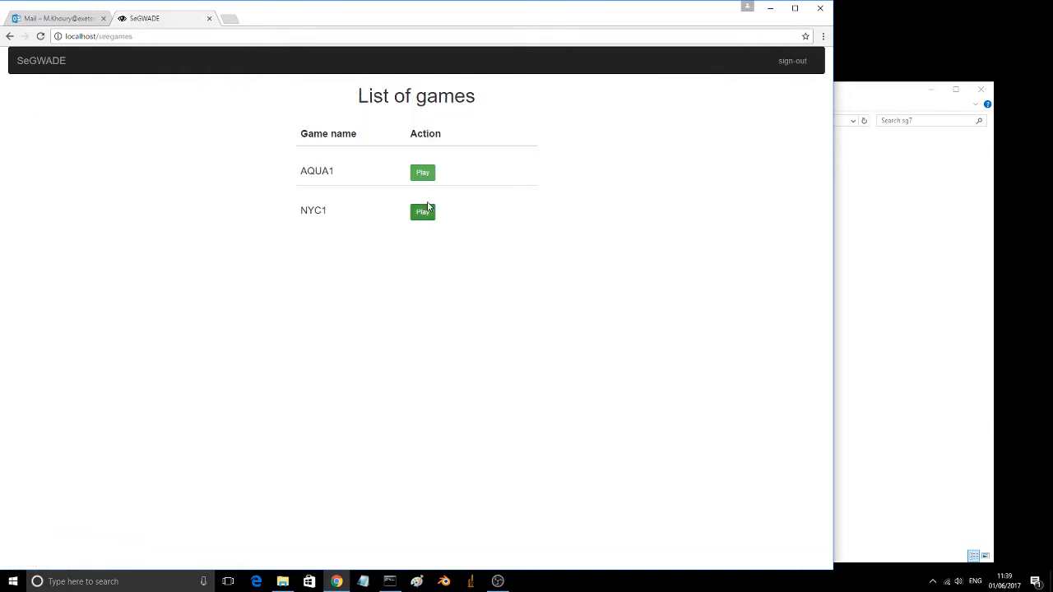
left_click(423, 173)
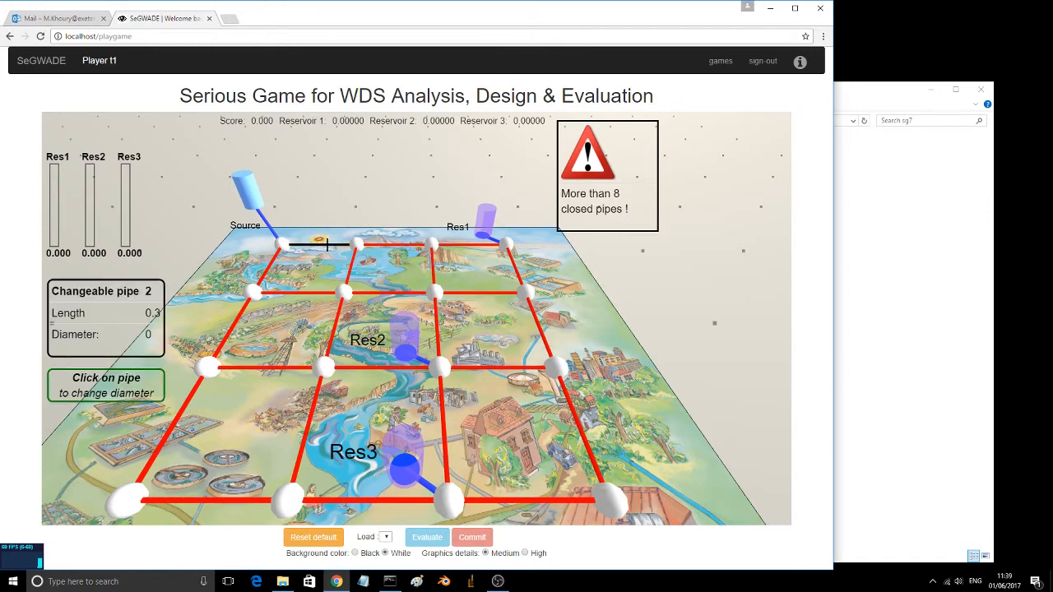
Step: Set all crosswise pipes in the two rear rows and the middle crosswise pipe in each of the two front rows to diameter 3.7
left_click(329, 244)
left_click(395, 245)
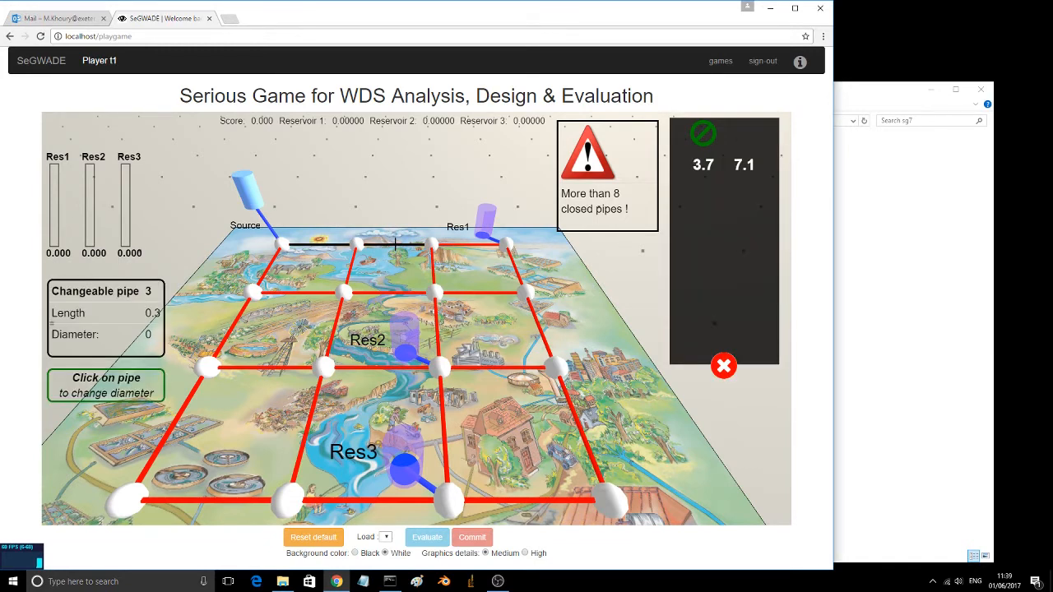
left_click(462, 244)
left_click(477, 292)
left_click(394, 292)
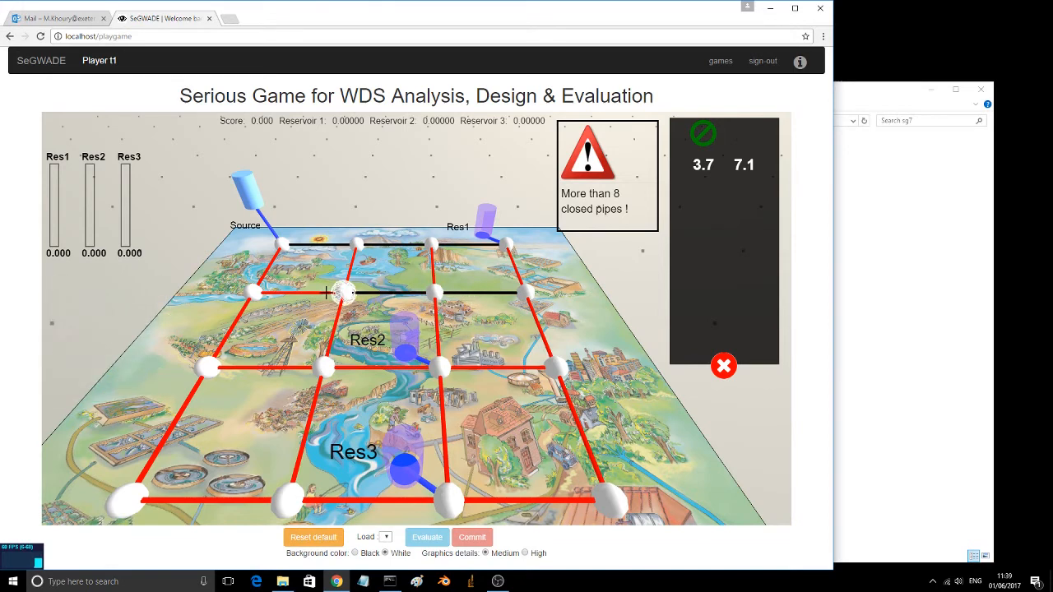
left_click(298, 292)
left_click(381, 370)
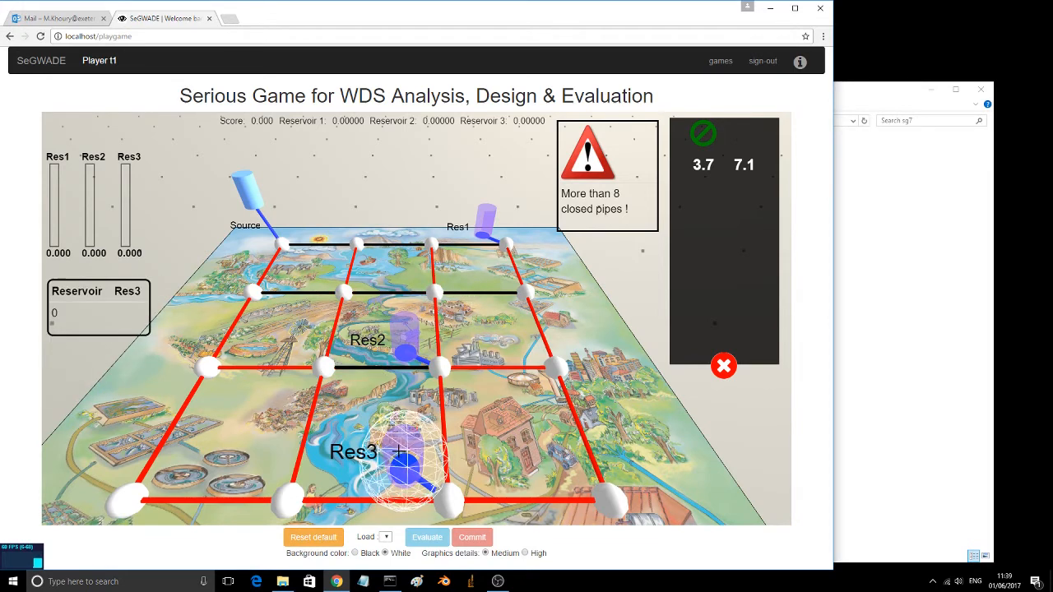
left_click(702, 166)
left_click(724, 365)
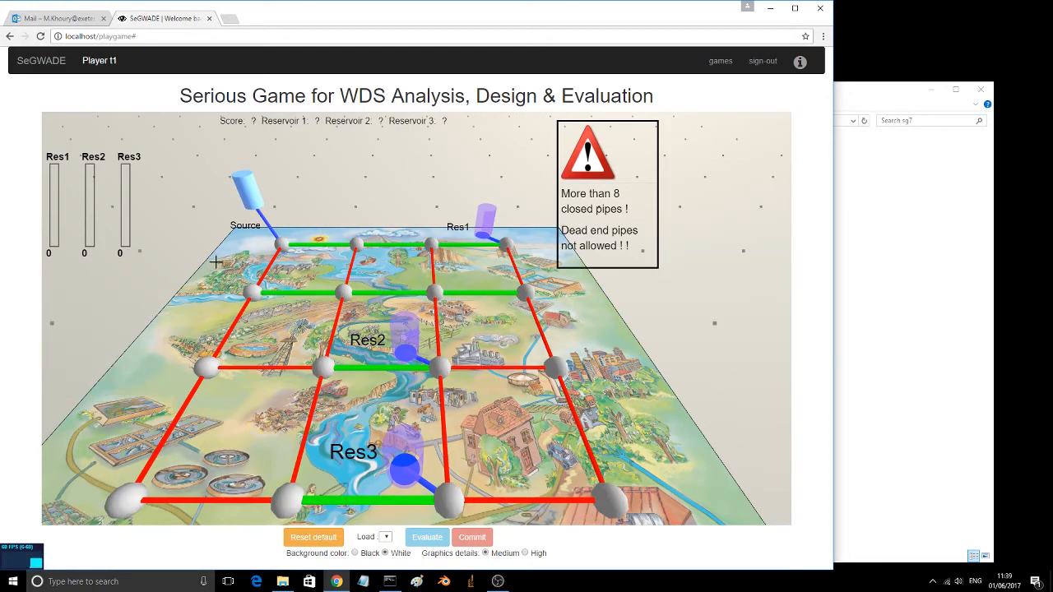
Step: Set the four lengthwise pipes joining the two rear rows and the four inner lengthwise pipes running to the front row to diameter 7.1
left_click(265, 263)
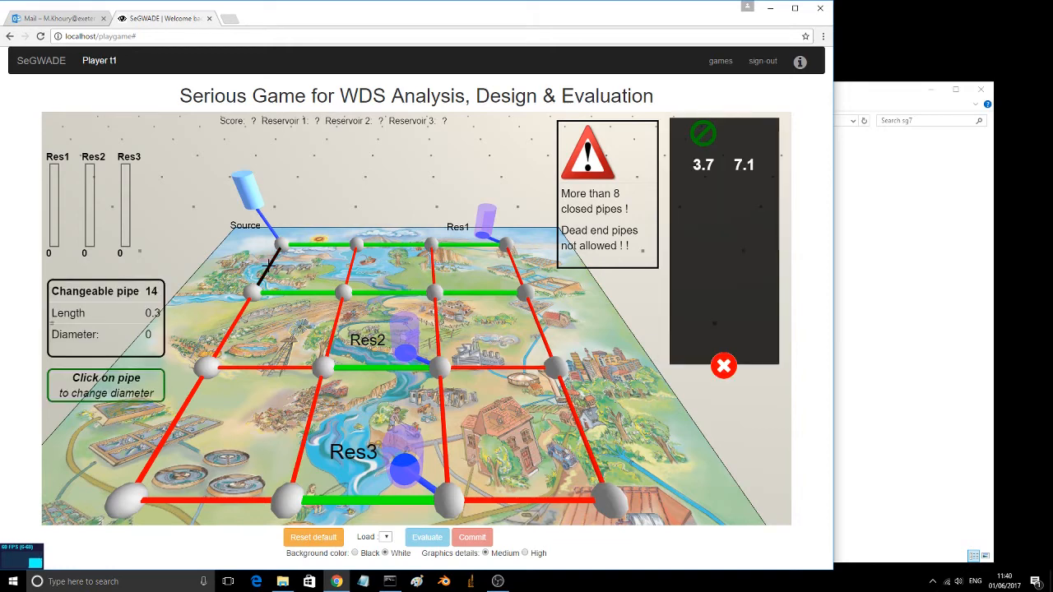
left_click(350, 265)
left_click(432, 272)
left_click(515, 263)
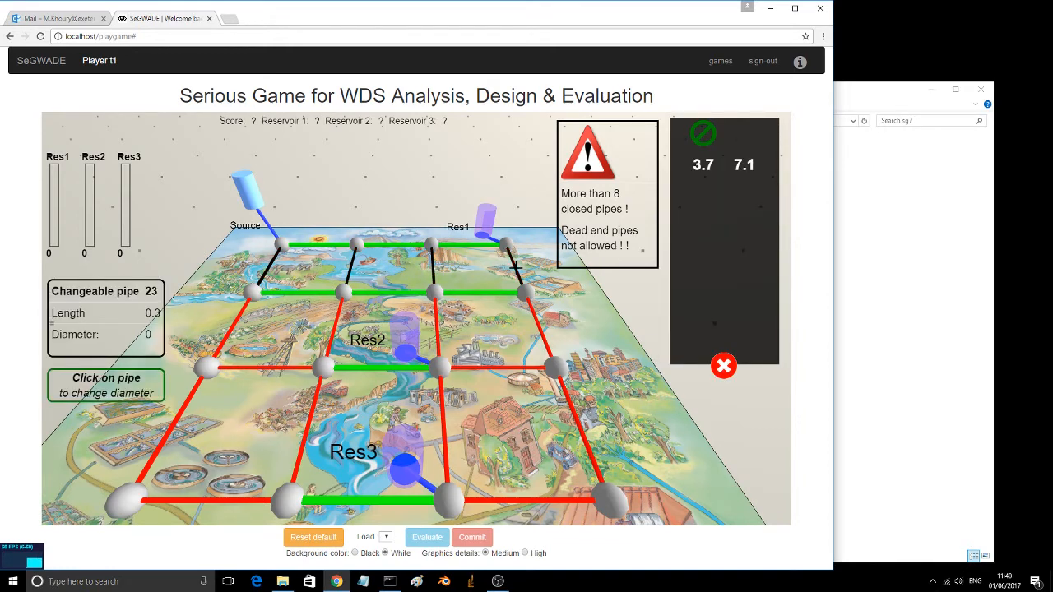
left_click(439, 329)
left_click(333, 323)
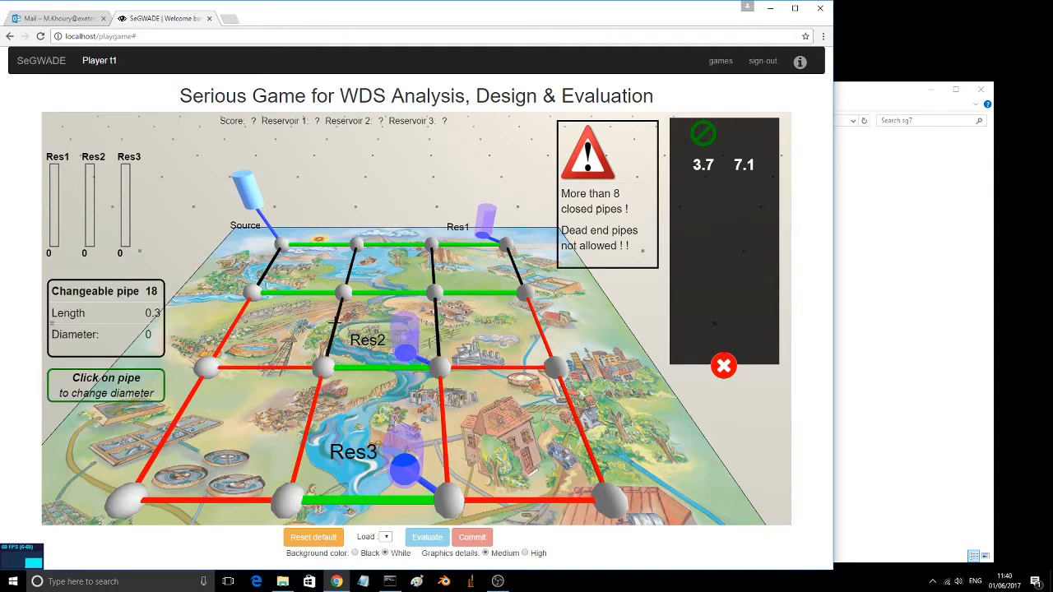
left_click(308, 429)
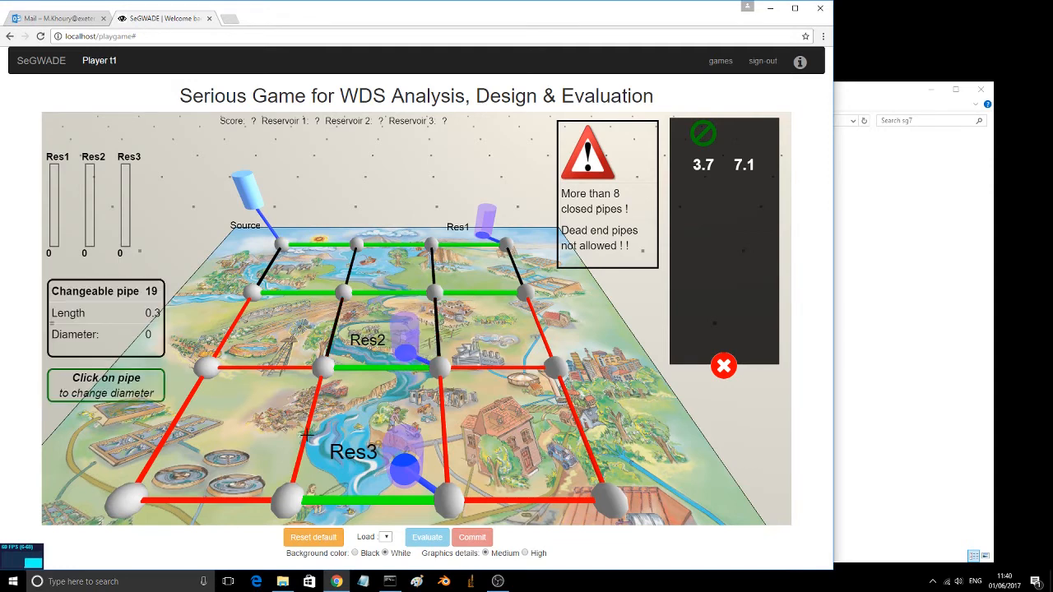
left_click(442, 428)
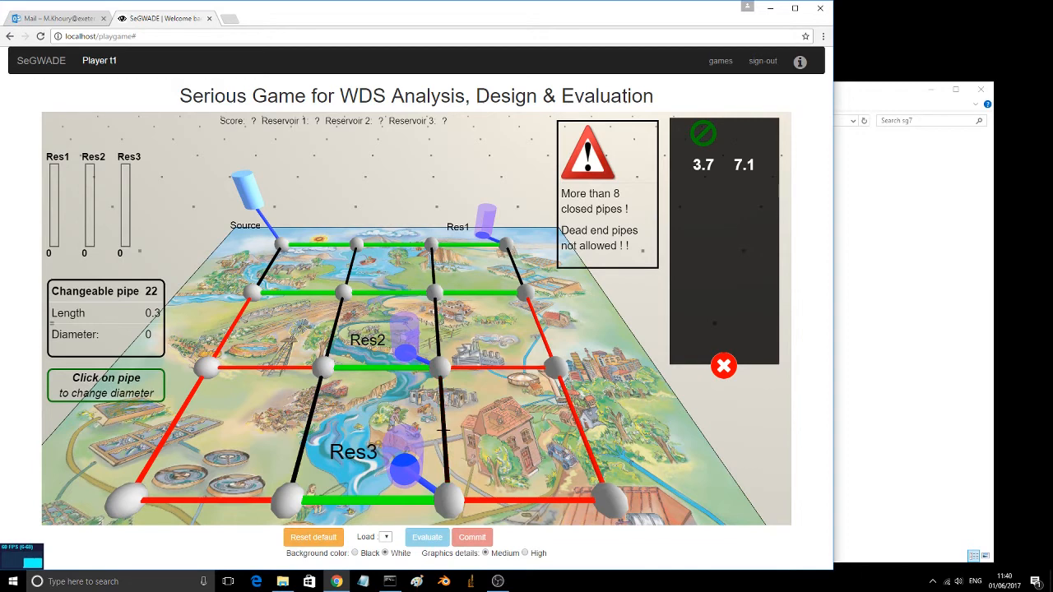
left_click(743, 166)
left_click(724, 366)
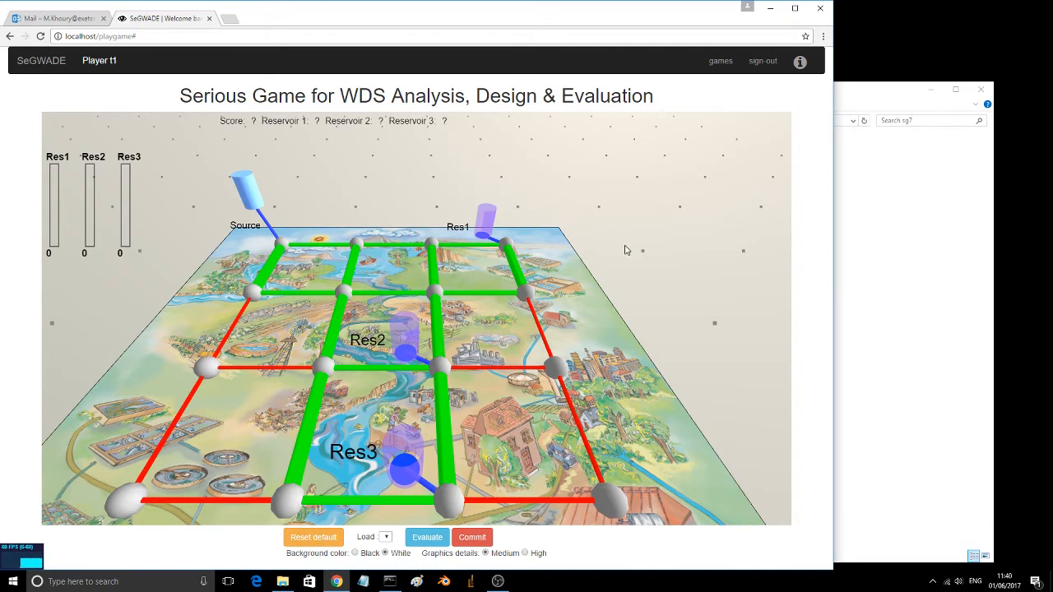
Step: Commit the AQUA1 solution and return to the list of games
left_click(477, 537)
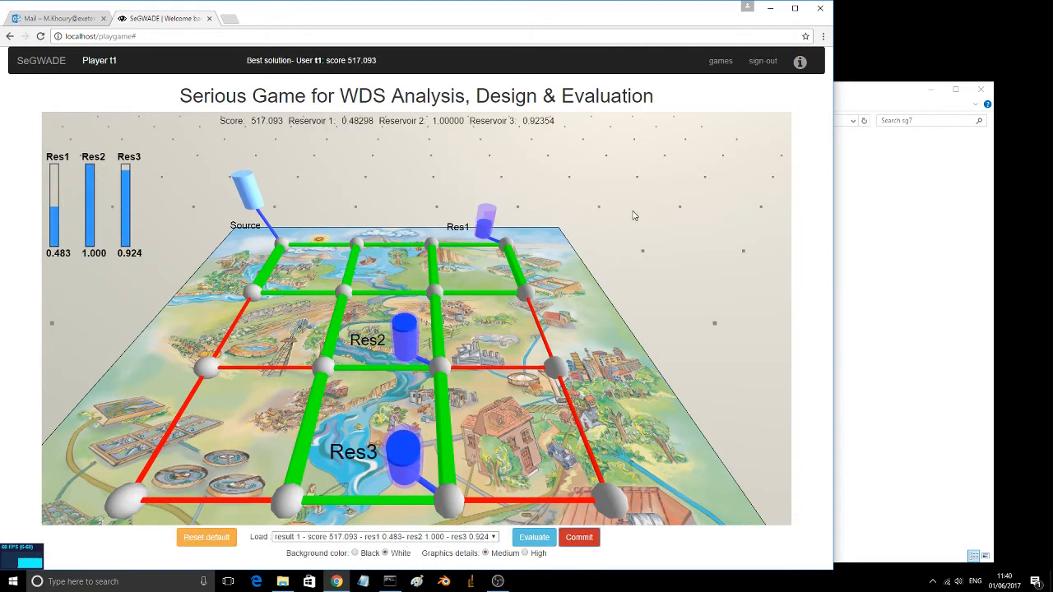
left_click_drag(714, 352, 708, 352)
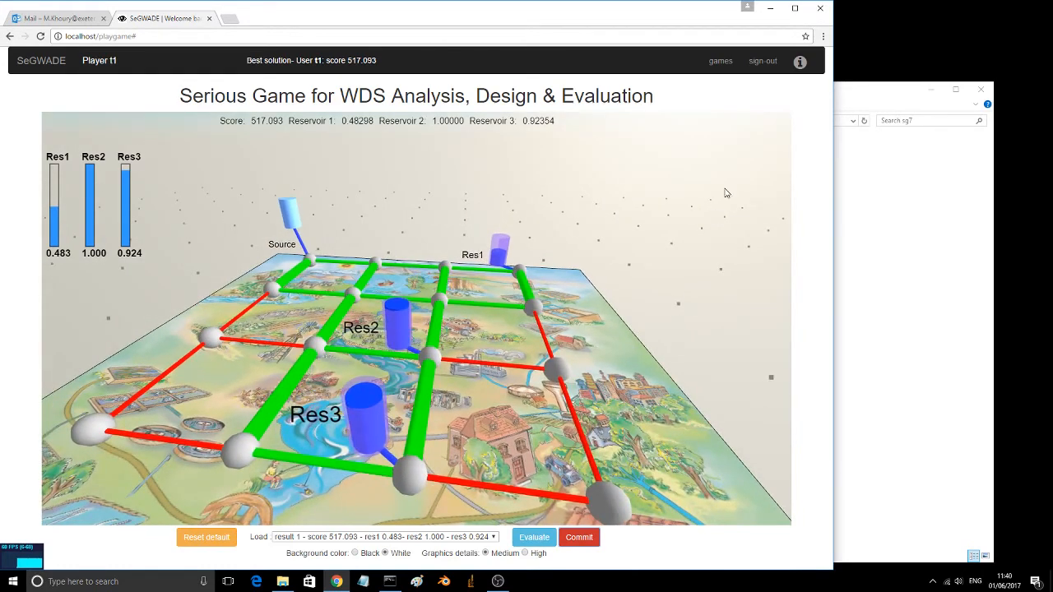
left_click(727, 63)
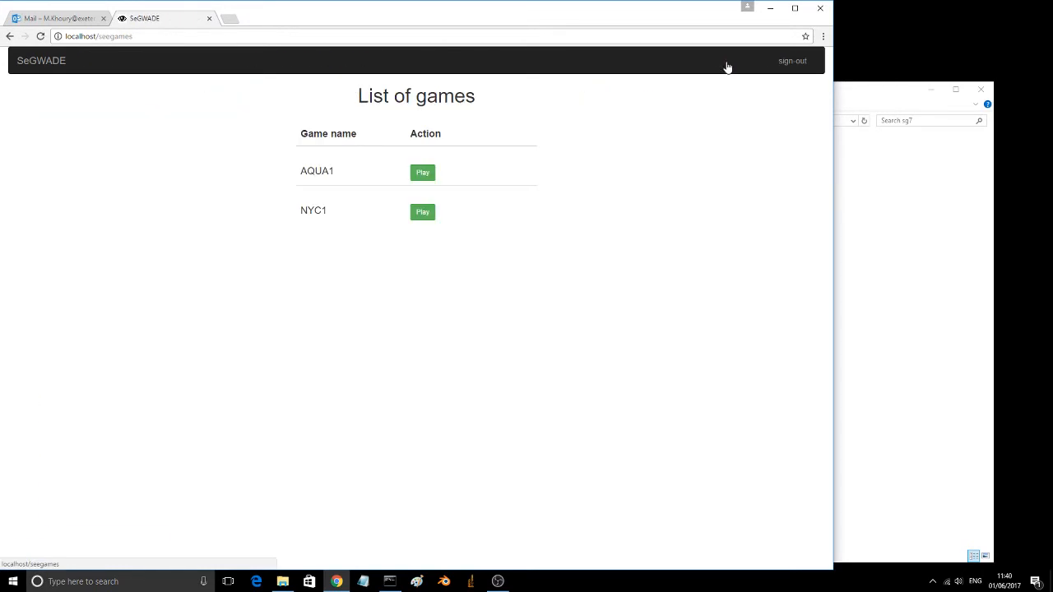